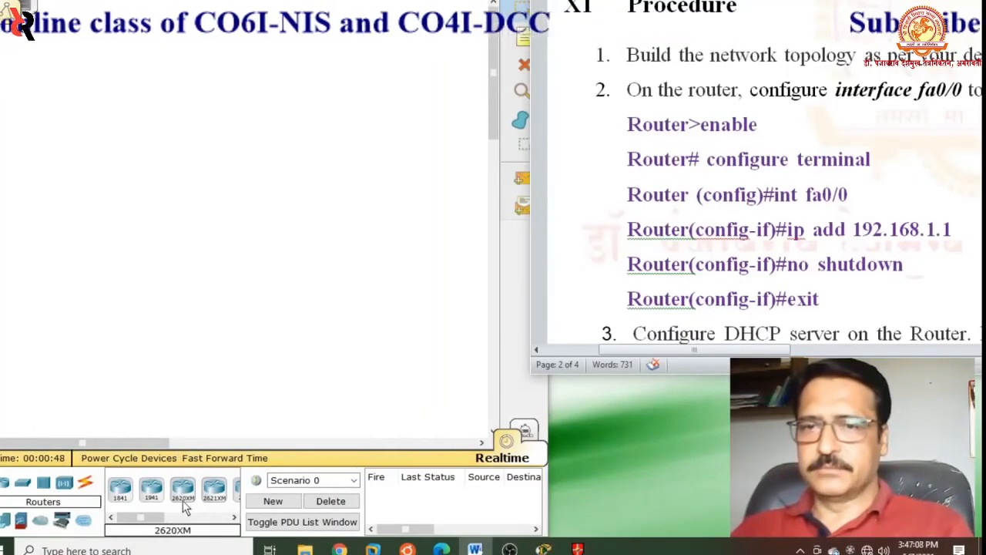
- Place a 2620XM router near the upper middle of the workspace and a 2950-24 switch below it
{"action": "left_click", "coordinate": [182, 492]}
{"action": "left_click", "coordinate": [231, 56]}
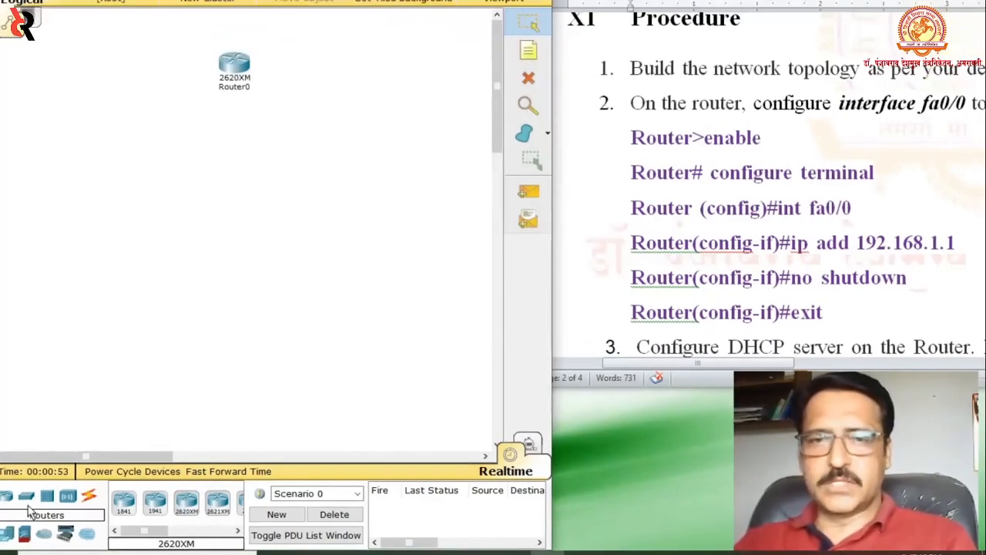
{"action": "left_click", "coordinate": [26, 496]}
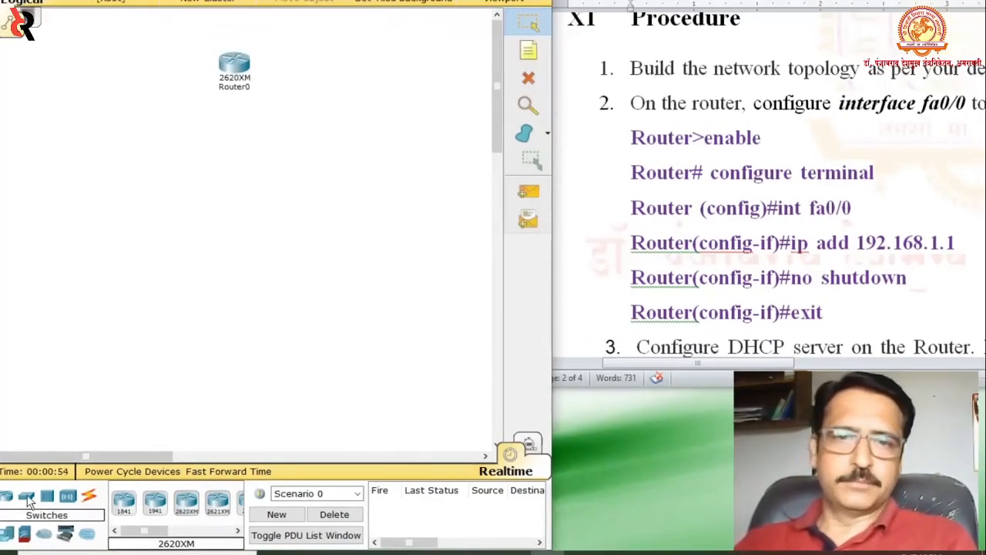
{"action": "left_click", "coordinate": [123, 503]}
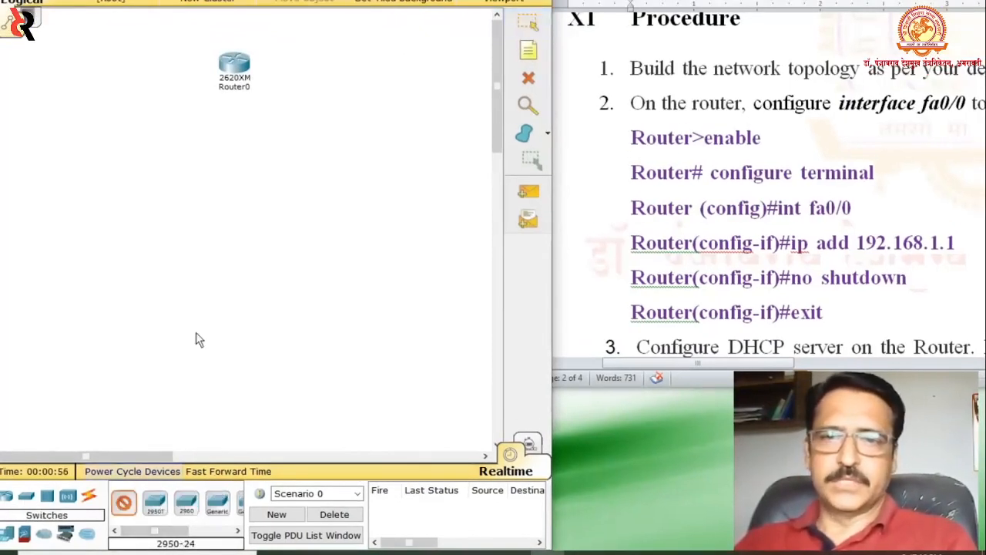
{"action": "left_click", "coordinate": [226, 147]}
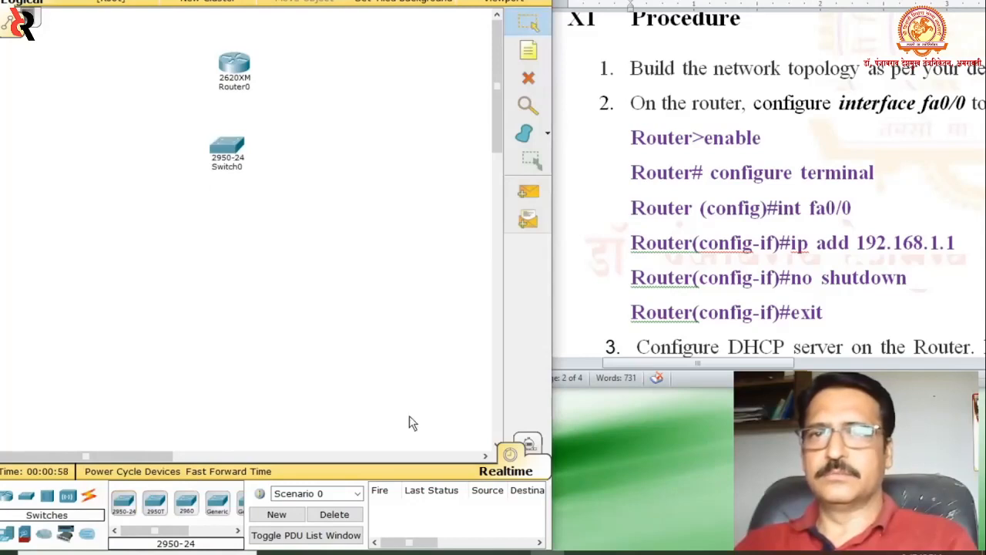
- Add three generic PCs: one to the left of the switch, one at its lower left and one below it
{"action": "left_click", "coordinate": [6, 533]}
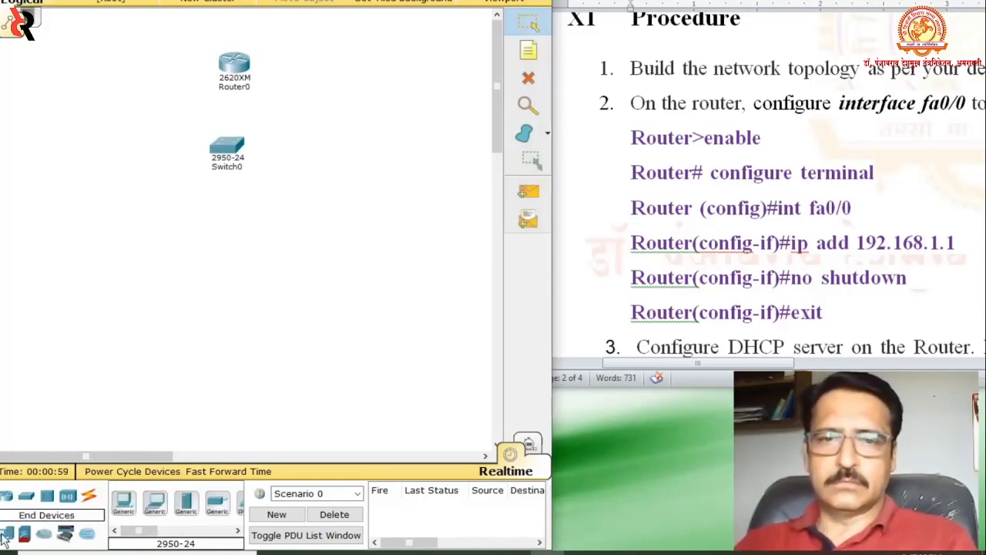
{"action": "left_click", "coordinate": [123, 502]}
{"action": "left_click", "coordinate": [81, 159]}
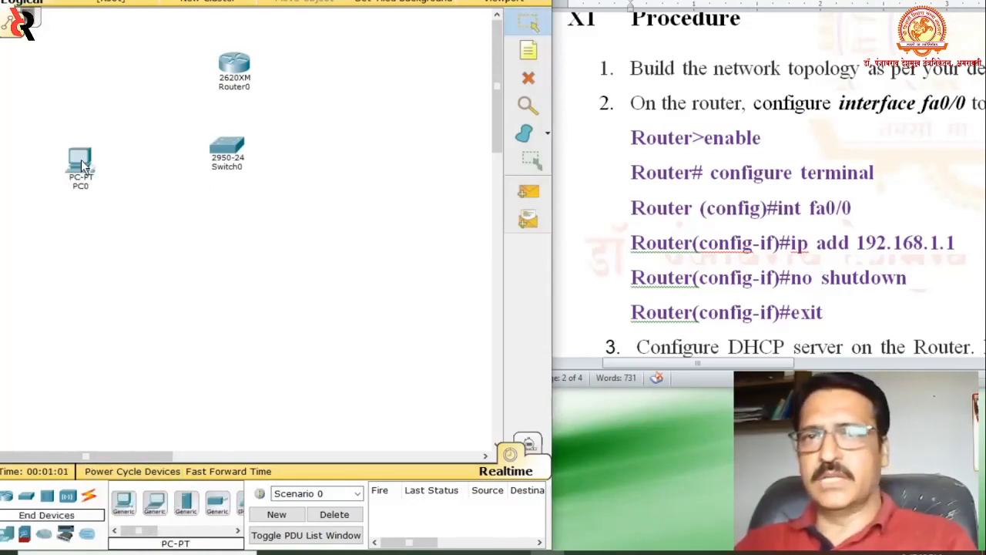
{"action": "left_click", "coordinate": [123, 502]}
{"action": "left_click", "coordinate": [115, 274]}
{"action": "left_click", "coordinate": [123, 502]}
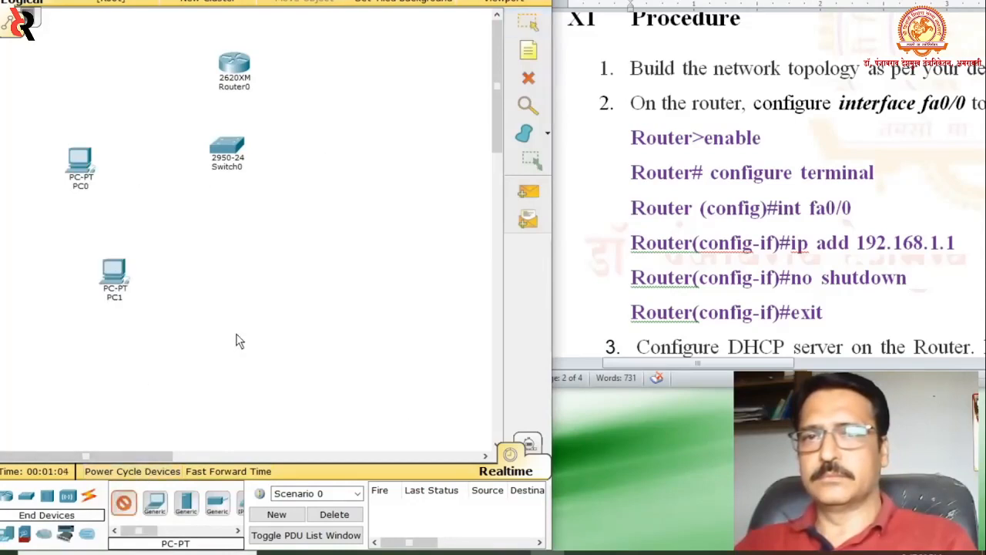
{"action": "left_click", "coordinate": [231, 310]}
- Add four more generic PCs at the switch's lower right, right, upper right and upper left, and move the router and switch farther apart
{"action": "left_click", "coordinate": [131, 502]}
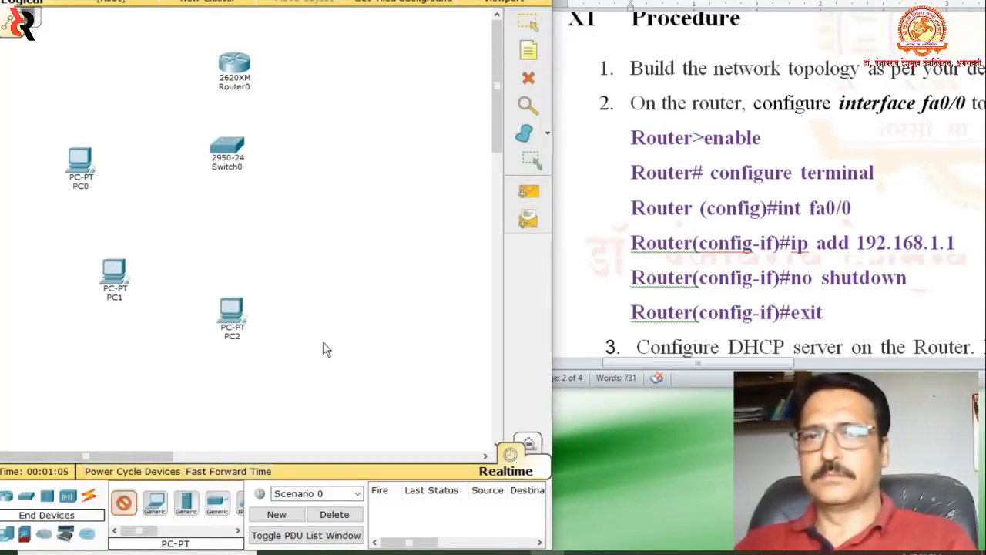
{"action": "left_click", "coordinate": [356, 260]}
{"action": "left_click", "coordinate": [123, 503]}
{"action": "left_click", "coordinate": [375, 150]}
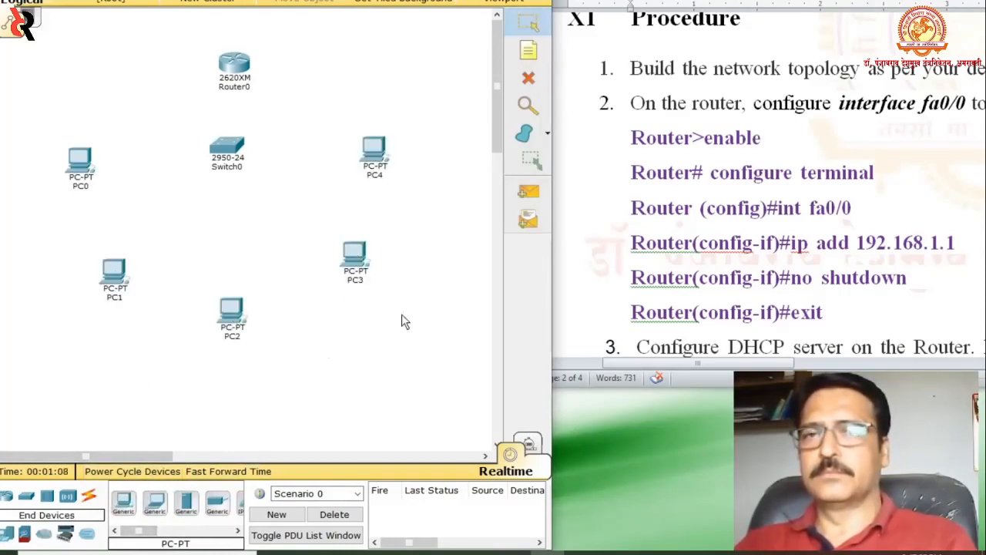
{"action": "left_click", "coordinate": [124, 502]}
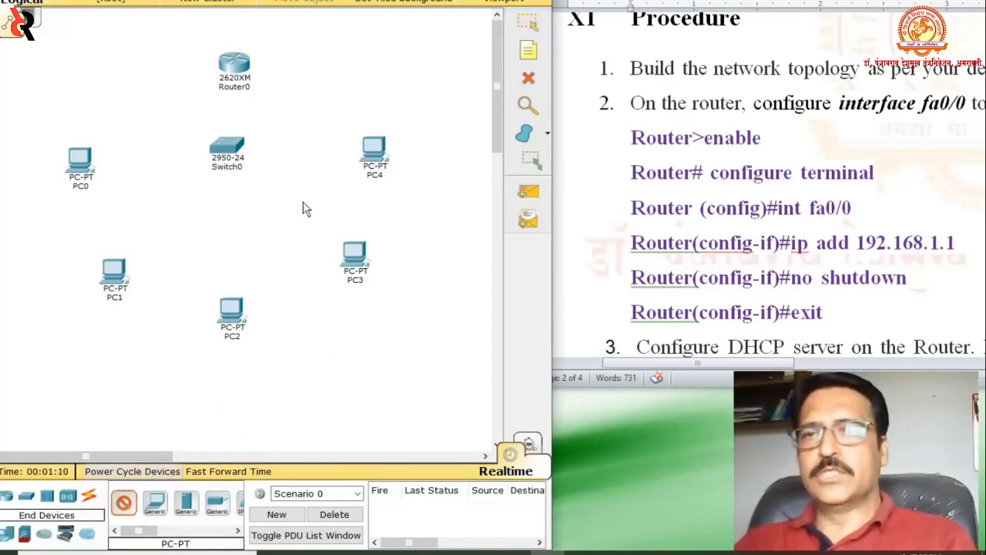
{"action": "left_click", "coordinate": [339, 73]}
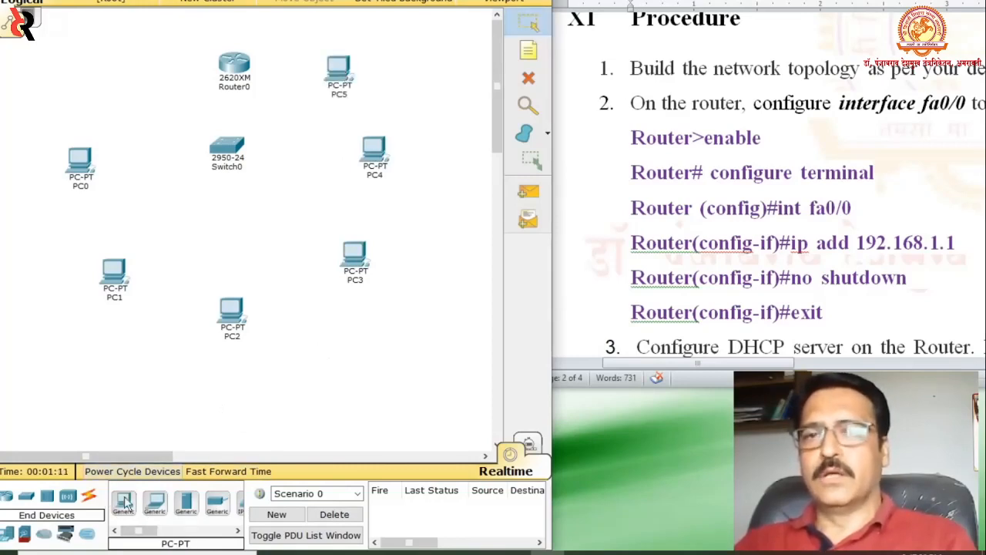
{"action": "left_click", "coordinate": [128, 64]}
{"action": "left_click_drag", "start_coordinate": [222, 165], "coordinate": [249, 186]}
{"action": "left_click_drag", "start_coordinate": [253, 68], "coordinate": [254, 46]}
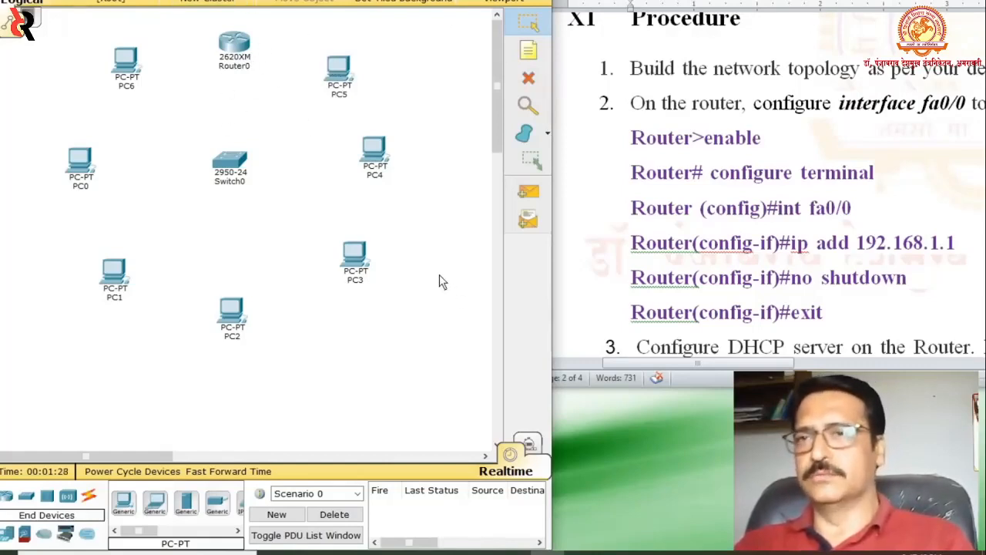
- Connect the switch's FastEthernet0/1 port to PC0's FastEthernet0 port with a Copper Straight-Through cable
{"action": "left_click", "coordinate": [90, 497]}
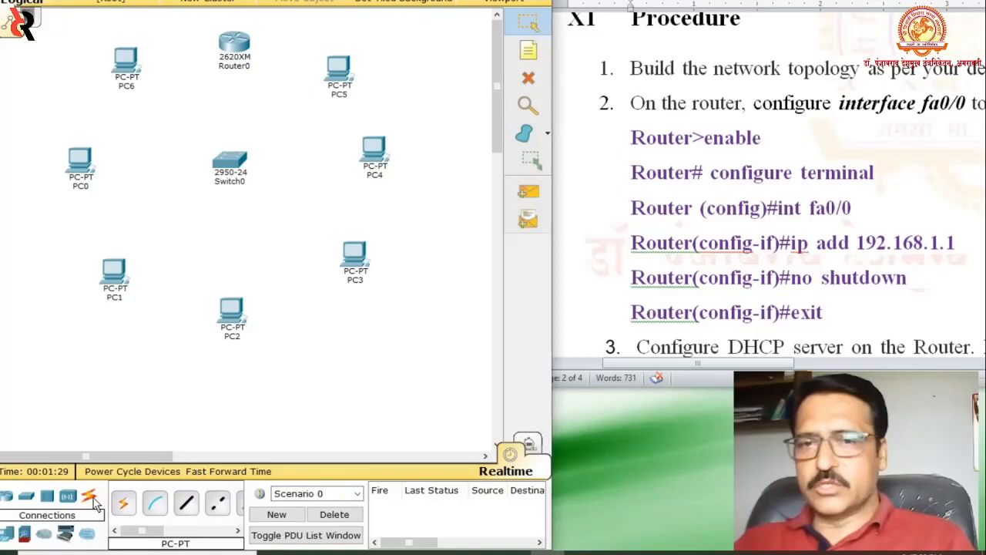
{"action": "left_click", "coordinate": [186, 503]}
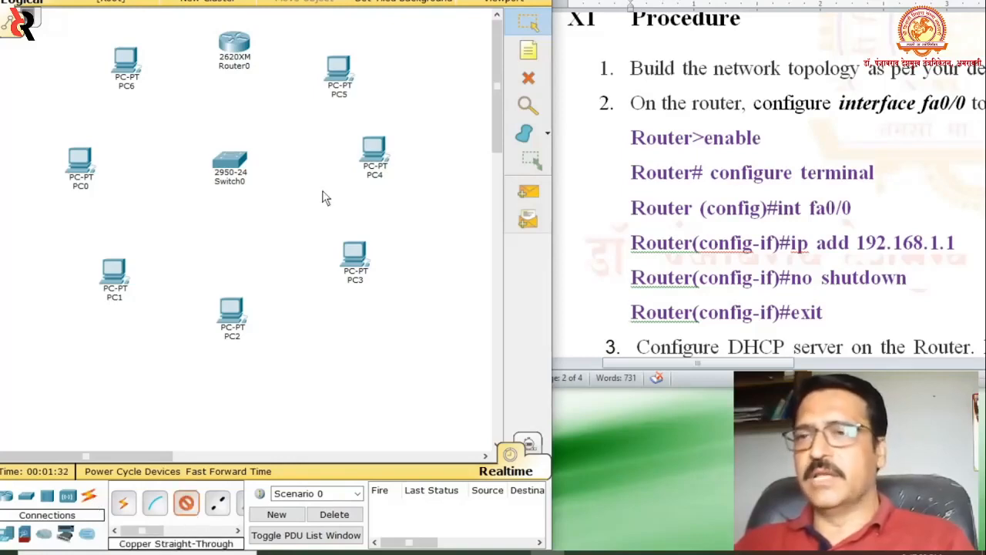
{"action": "left_click", "coordinate": [226, 163]}
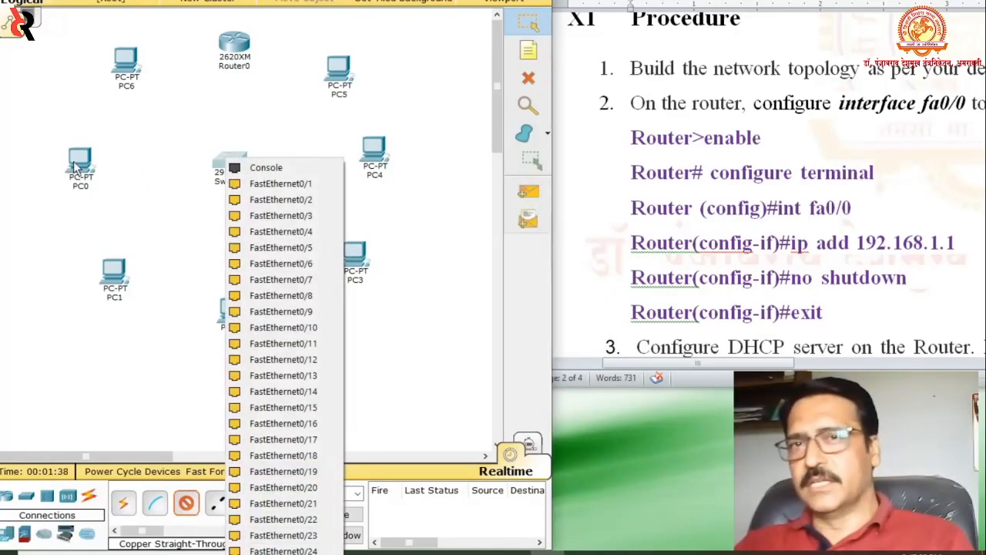
{"action": "left_click", "coordinate": [281, 183]}
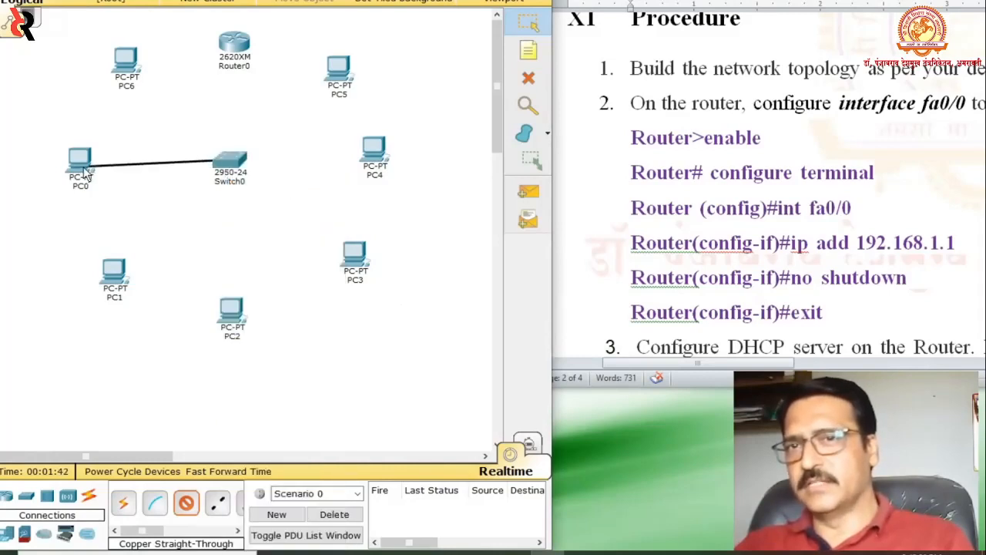
{"action": "left_click", "coordinate": [83, 167]}
{"action": "left_click", "coordinate": [141, 197]}
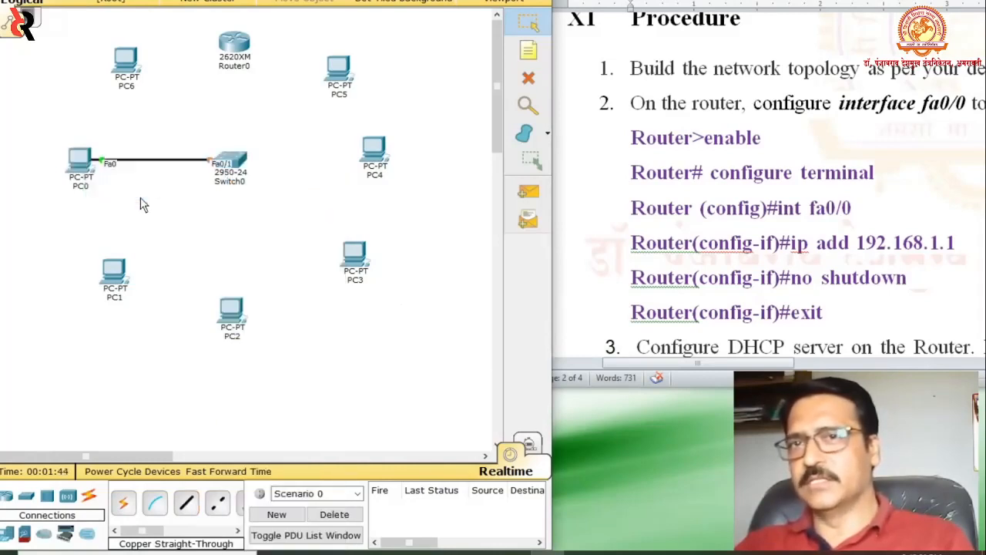
- Connect the switch's FastEthernet0/2 port to PC1's FastEthernet0 port with a Copper Straight-Through cable
{"action": "left_click", "coordinate": [189, 504]}
{"action": "left_click", "coordinate": [238, 163]}
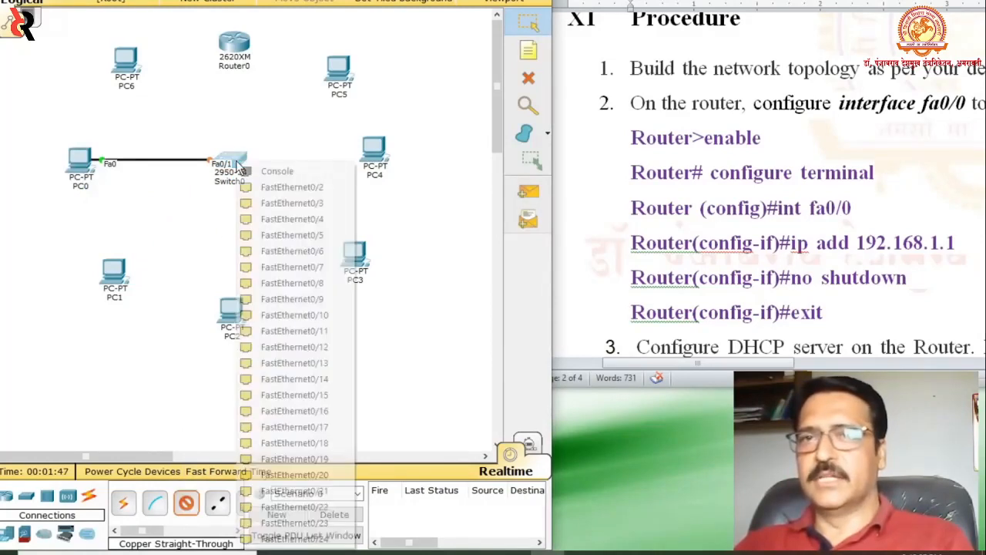
{"action": "left_click", "coordinate": [301, 203]}
{"action": "left_click", "coordinate": [115, 267]}
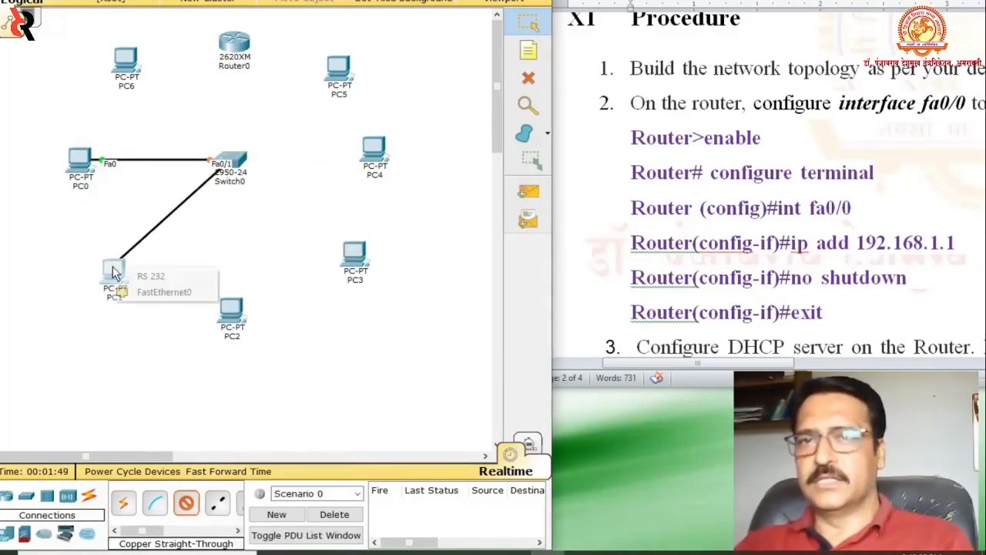
{"action": "left_click", "coordinate": [154, 292]}
- Connect the switch's FastEthernet0/3 port to PC2's FastEthernet0 port with a Copper Straight-Through cable
{"action": "left_click", "coordinate": [189, 504]}
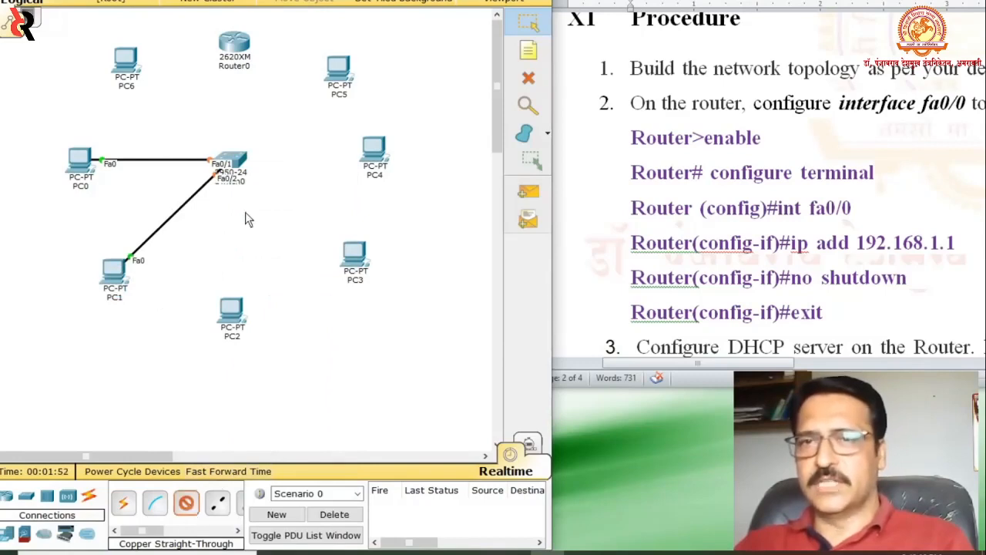
{"action": "left_click", "coordinate": [234, 164]}
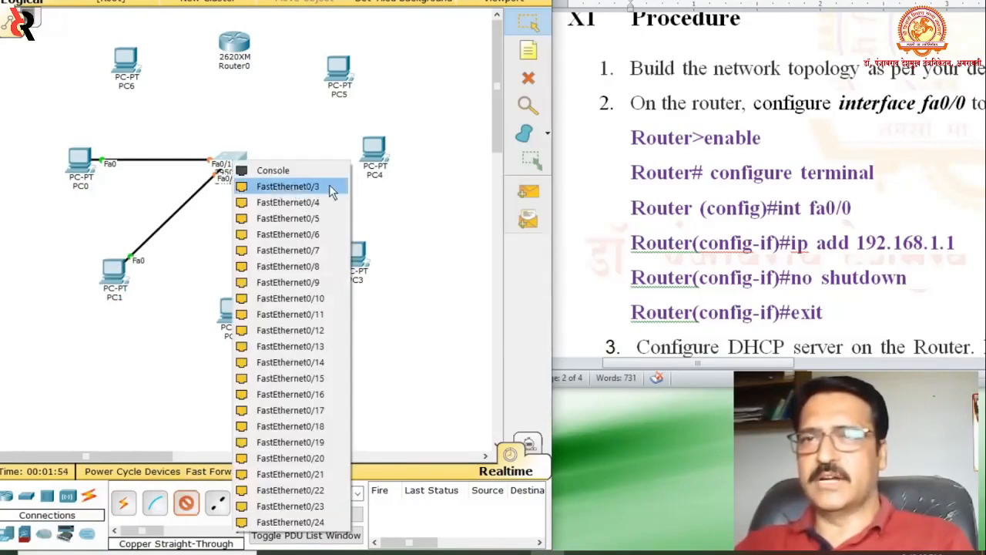
{"action": "left_click", "coordinate": [288, 187]}
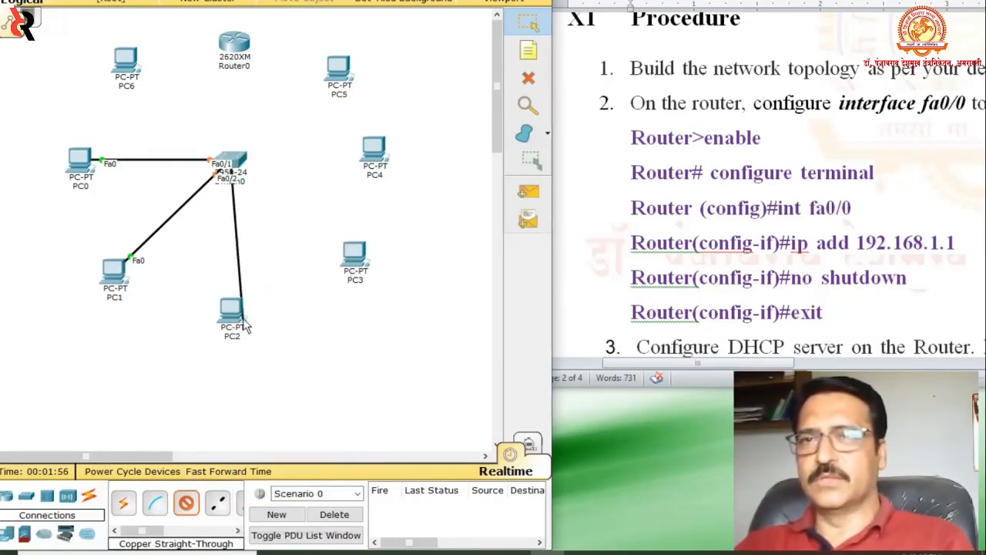
{"action": "left_click", "coordinate": [231, 311]}
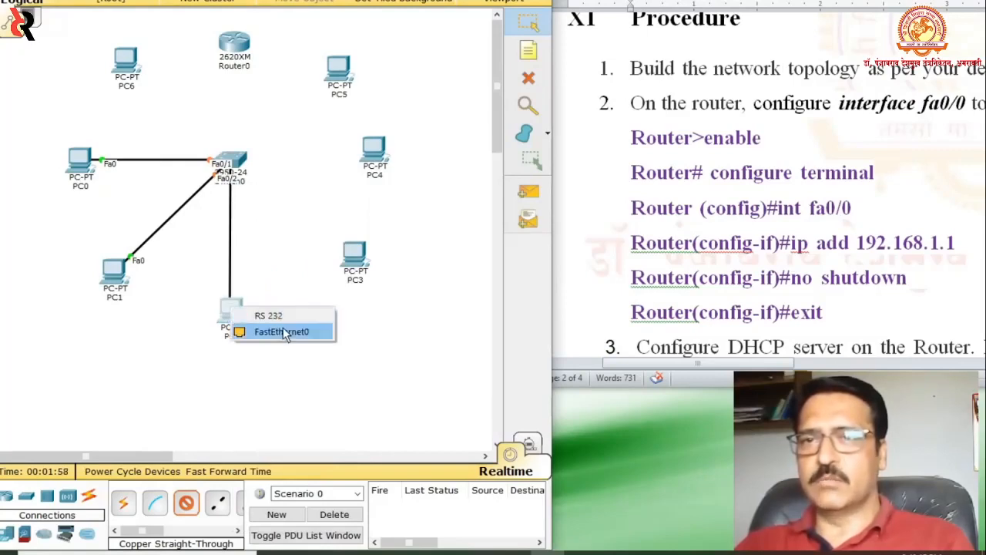
{"action": "left_click", "coordinate": [254, 332]}
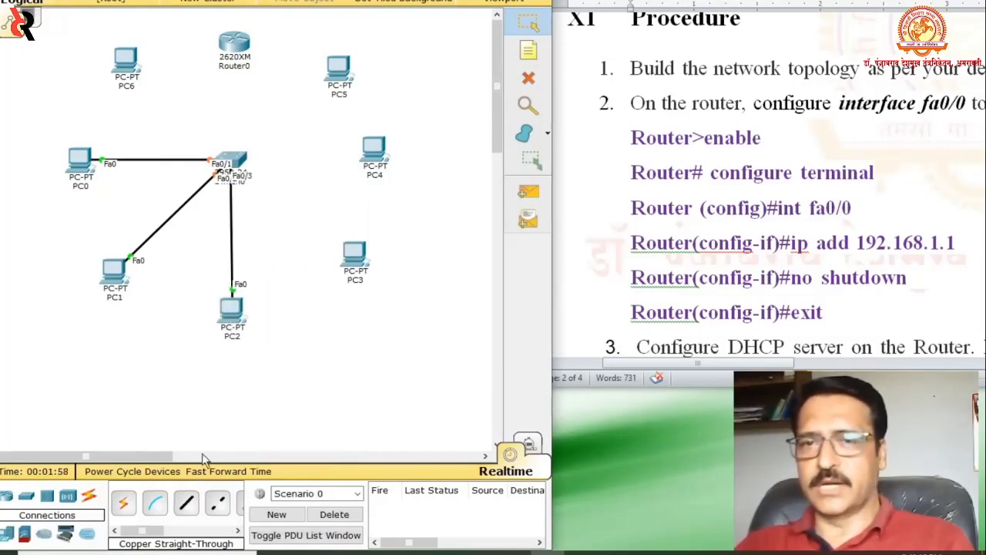
- Connect the switch's FastEthernet0/4 port to PC3's FastEthernet0 port with a Copper Straight-Through cable
{"action": "left_click", "coordinate": [236, 157]}
{"action": "left_click", "coordinate": [276, 183]}
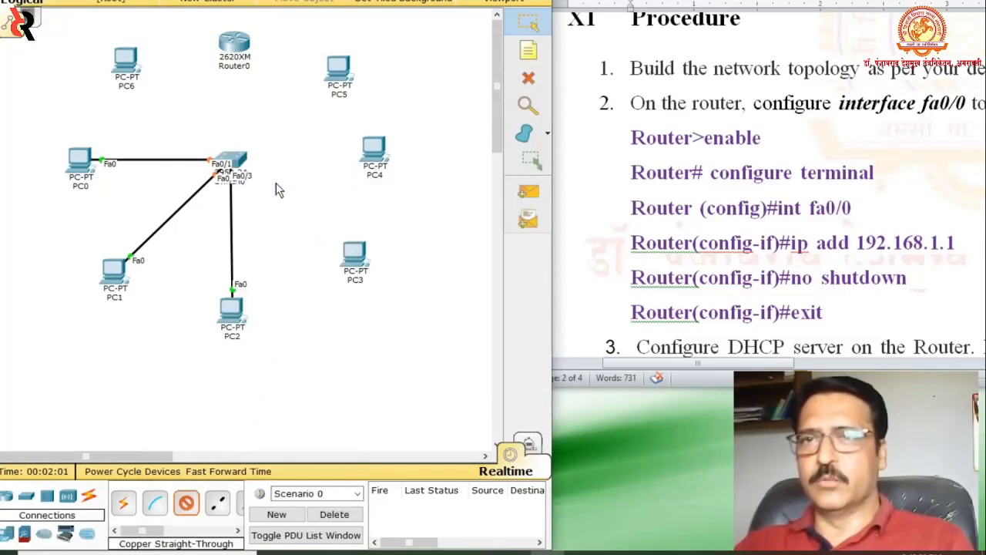
{"action": "left_click", "coordinate": [352, 251]}
{"action": "left_click", "coordinate": [392, 275]}
- Connect the switch's FastEthernet0/5 port to PC4's FastEthernet0 port with a Copper Straight-Through cable
{"action": "left_click", "coordinate": [185, 501]}
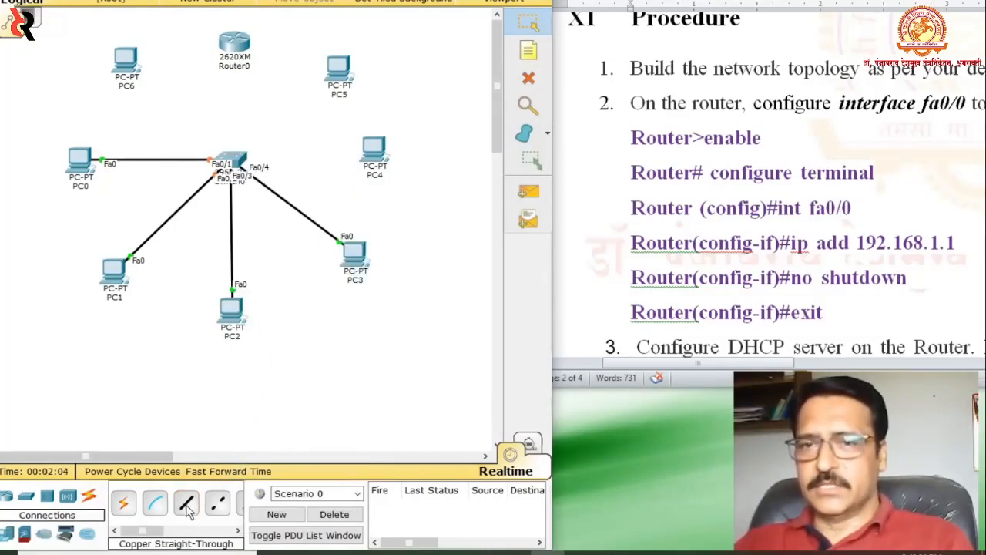
{"action": "left_click", "coordinate": [235, 158]}
{"action": "left_click", "coordinate": [282, 181]}
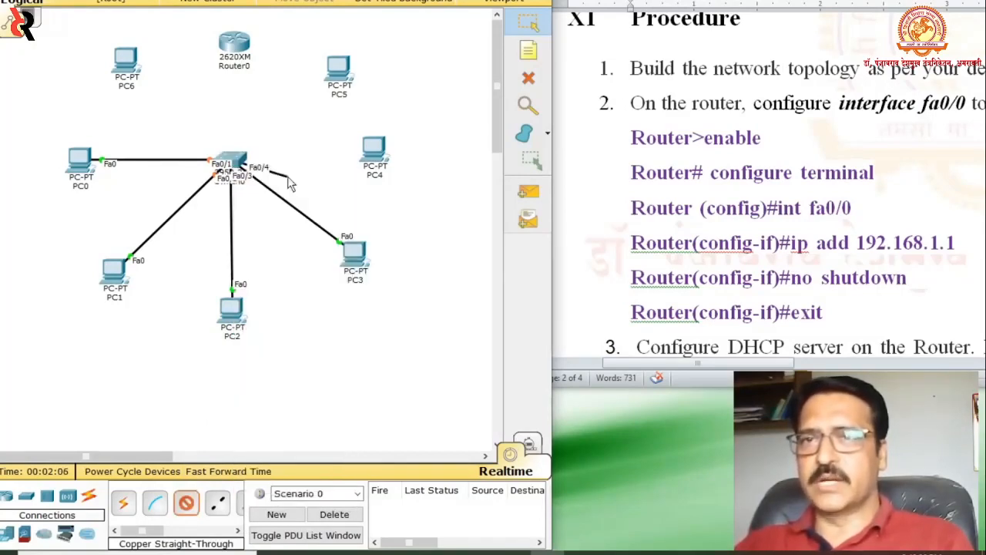
{"action": "left_click", "coordinate": [373, 150]}
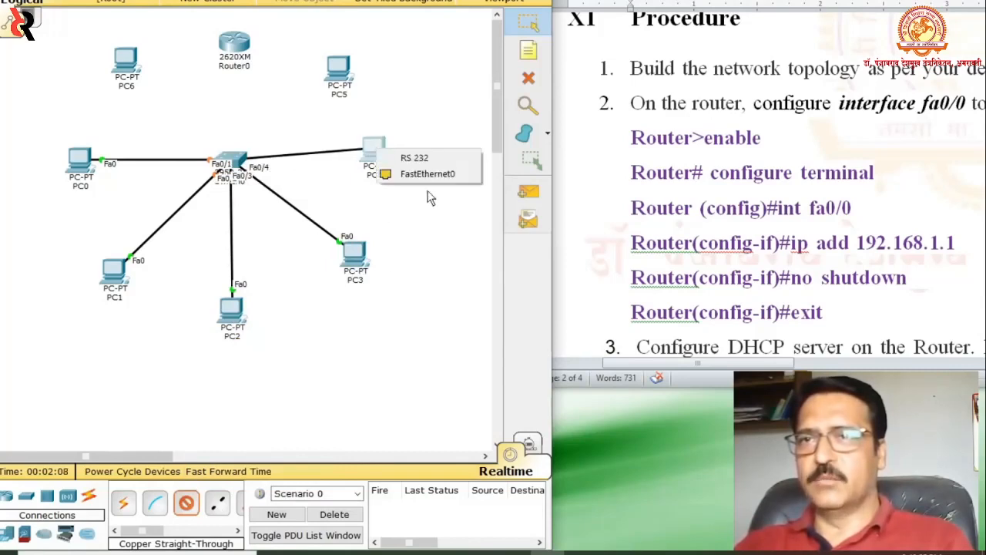
{"action": "left_click", "coordinate": [440, 176]}
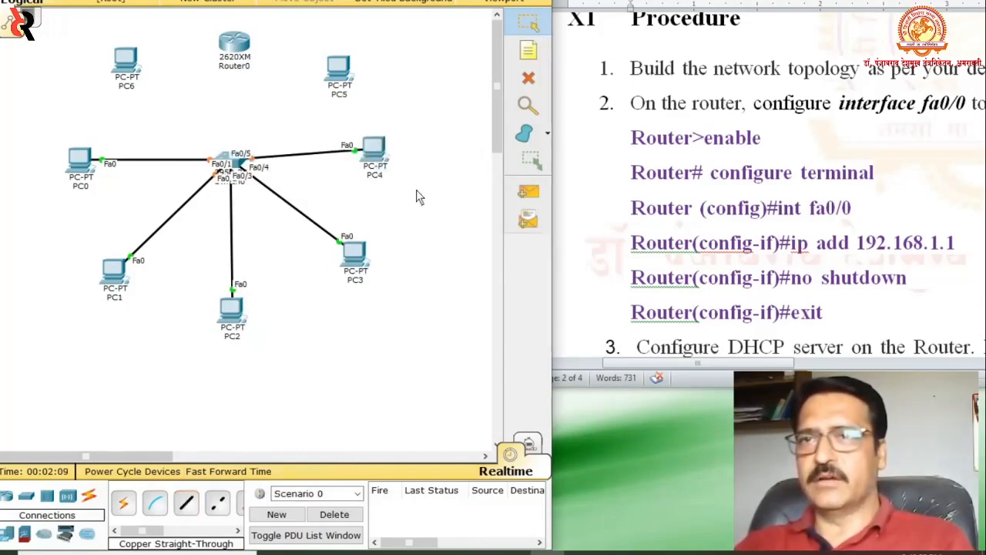
- Connect the switch's FastEthernet0/6 port to PC5's FastEthernet0 port with a Copper Straight-Through cable
{"action": "left_click", "coordinate": [185, 502]}
{"action": "left_click", "coordinate": [234, 161]}
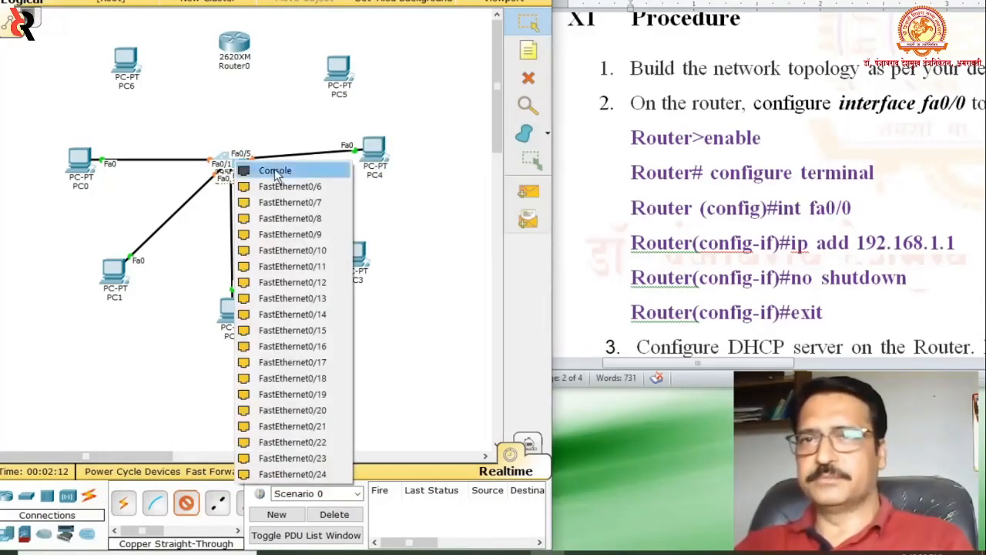
{"action": "left_click", "coordinate": [290, 186]}
{"action": "left_click", "coordinate": [337, 70]}
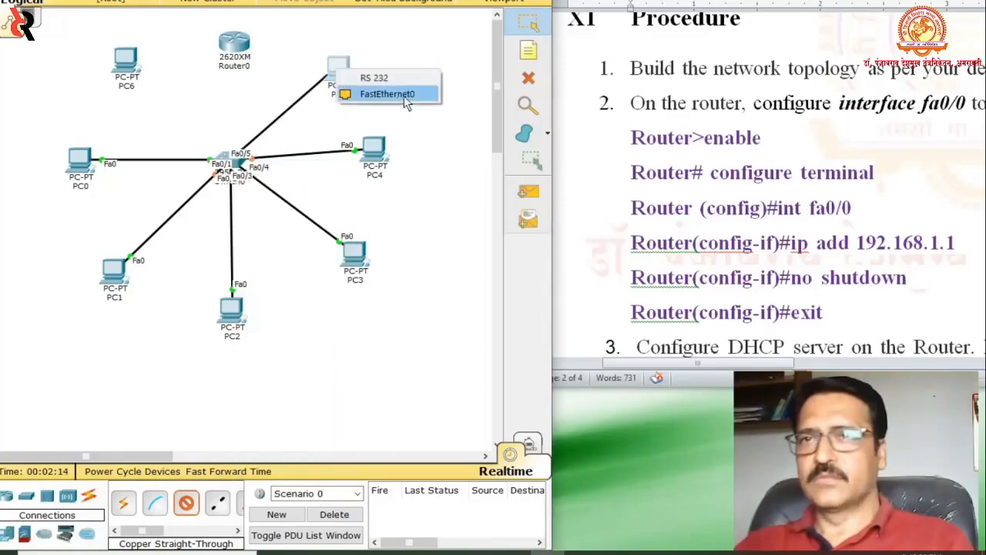
{"action": "left_click", "coordinate": [405, 94]}
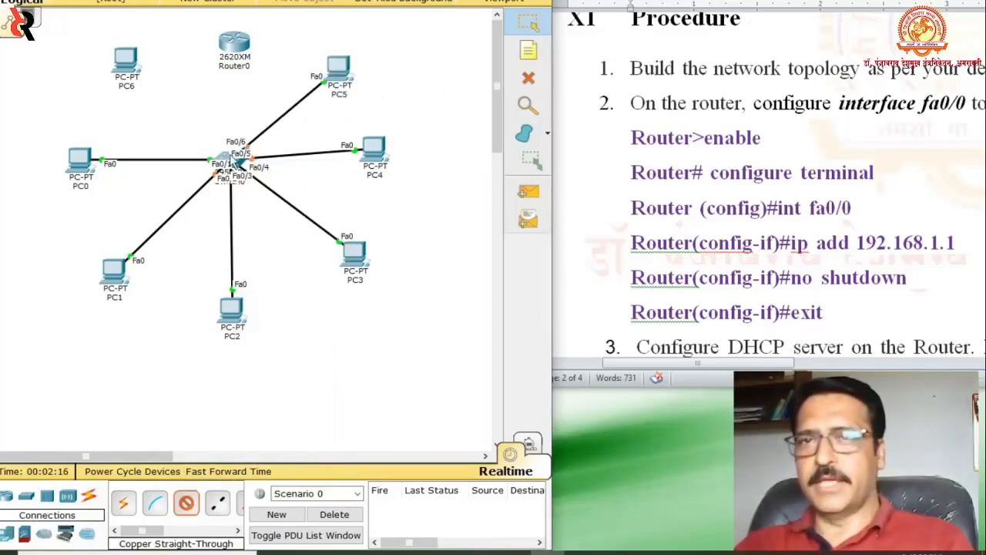
- Connect the switch's FastEthernet0/7 port to PC6's FastEthernet0 port with a Copper Straight-Through cable
{"action": "left_click", "coordinate": [231, 160]}
{"action": "left_click", "coordinate": [248, 182]}
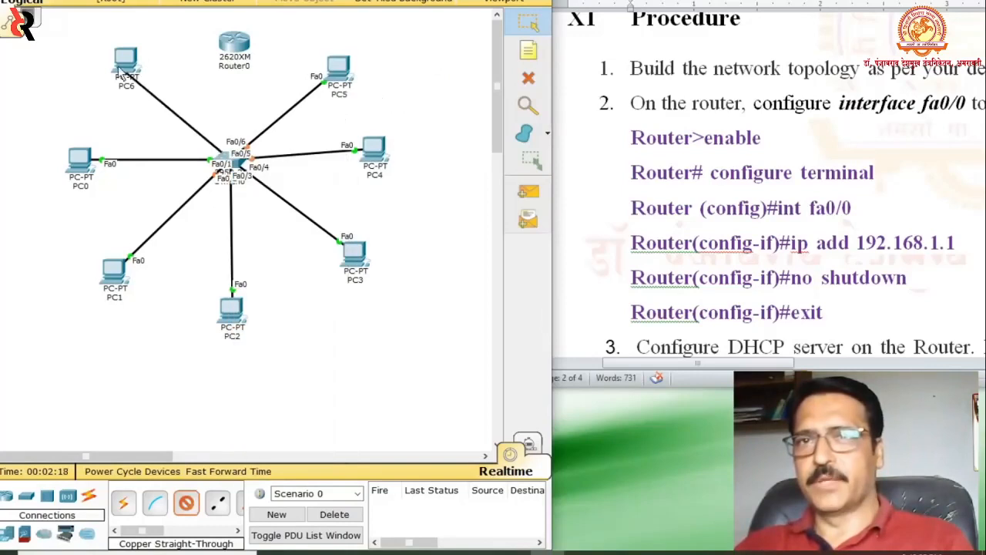
{"action": "left_click", "coordinate": [121, 71]}
{"action": "left_click", "coordinate": [158, 82]}
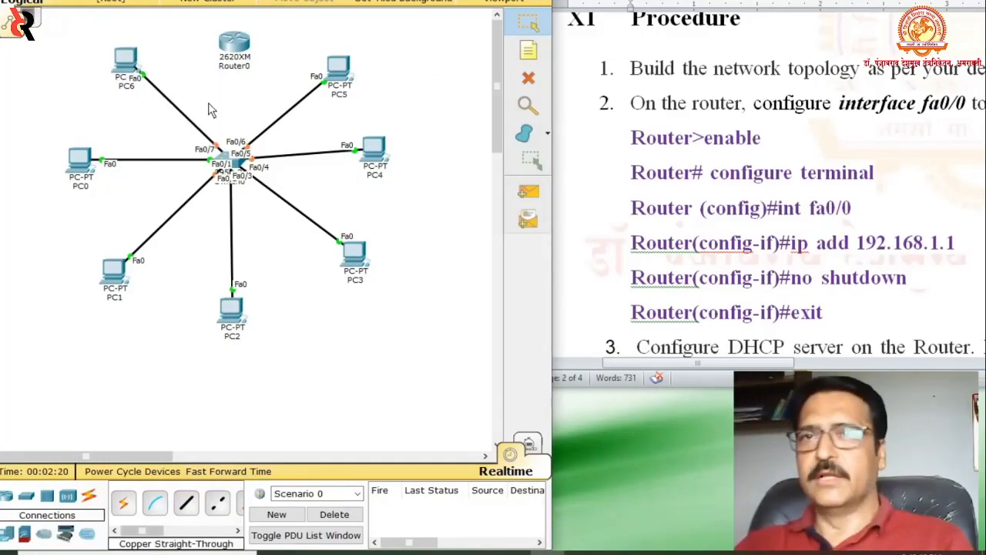
- Connect the switch's FastEthernet0/8 port to Router0's FastEthernet0/0 port with a Copper Straight-Through cable
{"action": "left_click", "coordinate": [186, 505]}
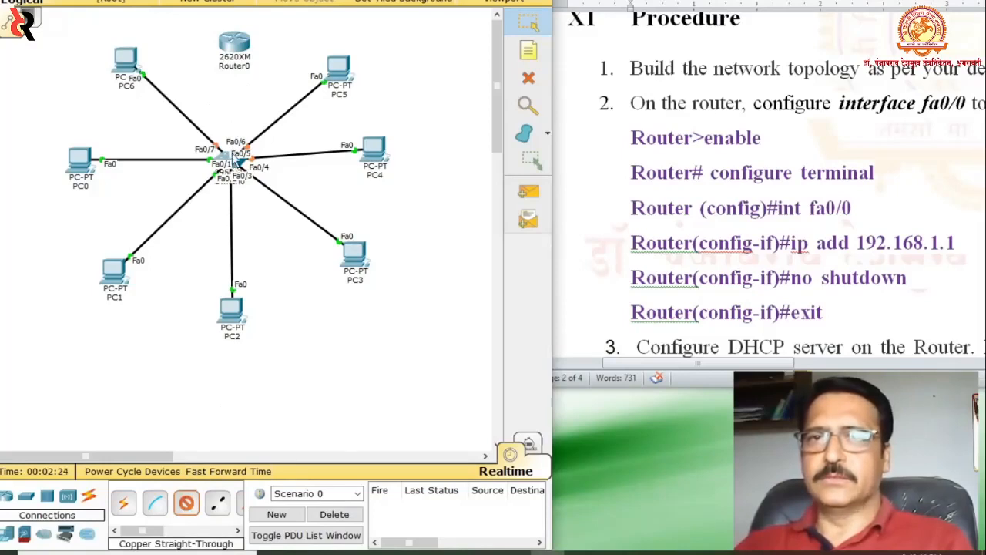
{"action": "left_click", "coordinate": [233, 161]}
{"action": "left_click", "coordinate": [279, 181]}
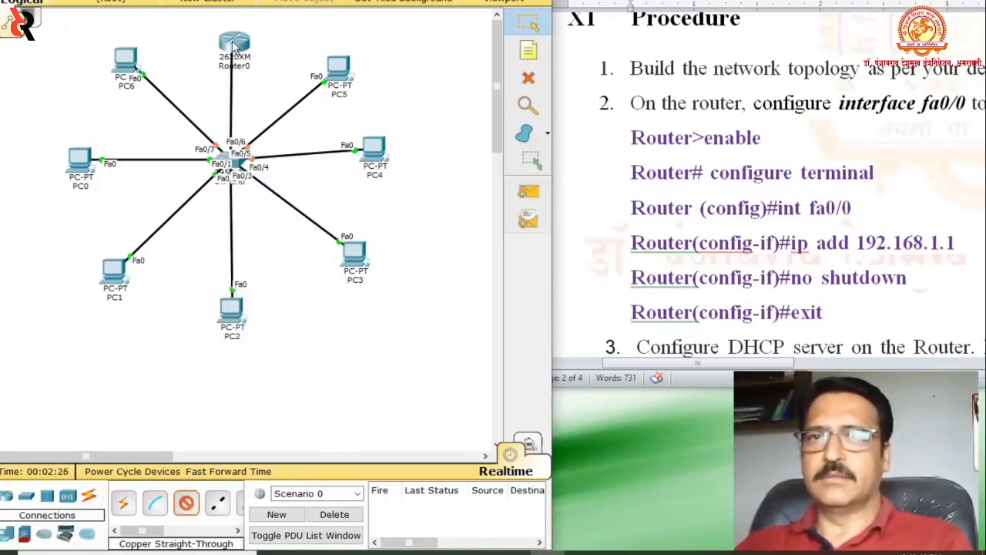
{"action": "left_click", "coordinate": [235, 46]}
{"action": "left_click", "coordinate": [262, 84]}
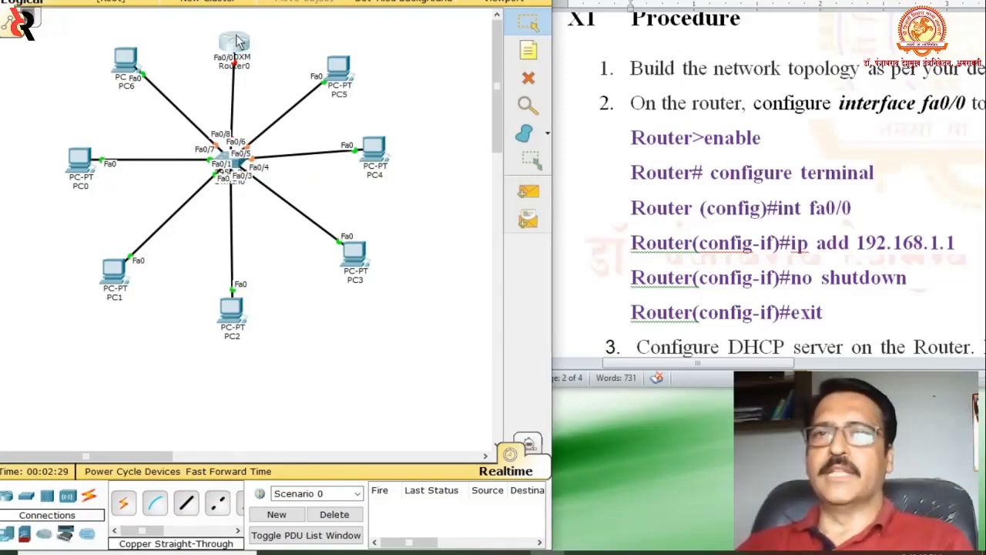
- Adjust the positions of Router0 and the switch, and shift the whole topology down toward the middle of the workspace
{"action": "left_click_drag", "start_coordinate": [237, 42], "coordinate": [232, 31]}
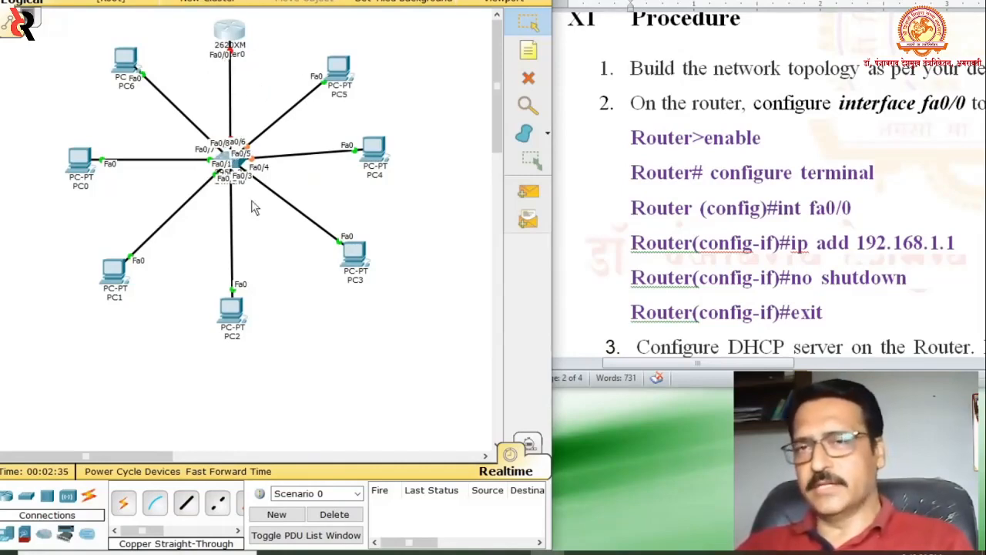
{"action": "left_click", "coordinate": [259, 72]}
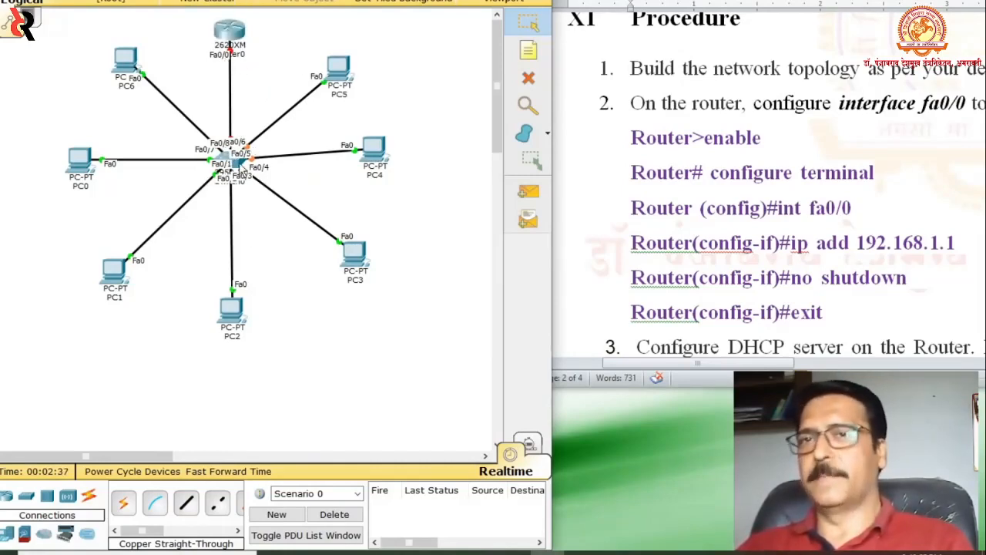
{"action": "left_click_drag", "start_coordinate": [241, 163], "coordinate": [228, 179]}
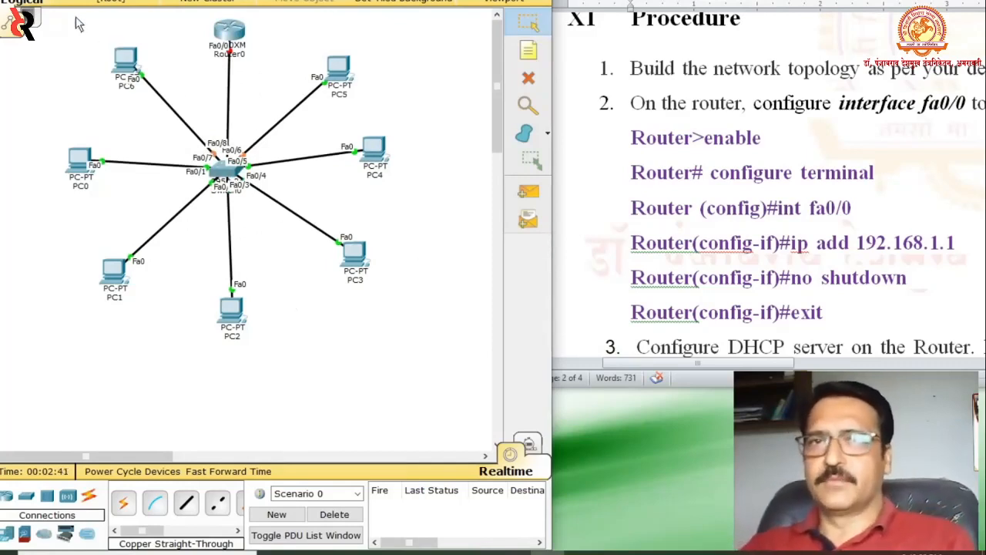
{"action": "left_click_drag", "start_coordinate": [419, 367], "coordinate": [47, 10]}
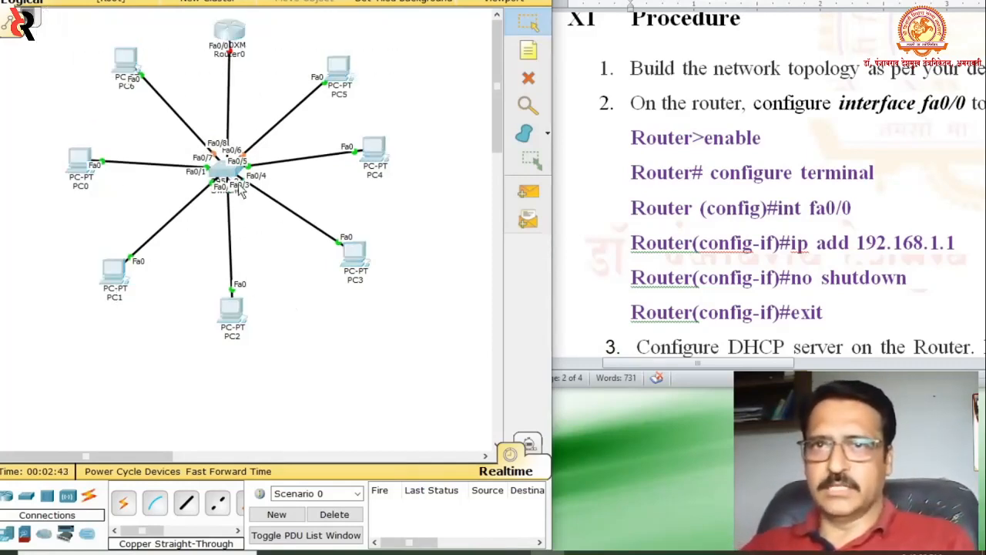
{"action": "left_click_drag", "start_coordinate": [221, 168], "coordinate": [249, 226]}
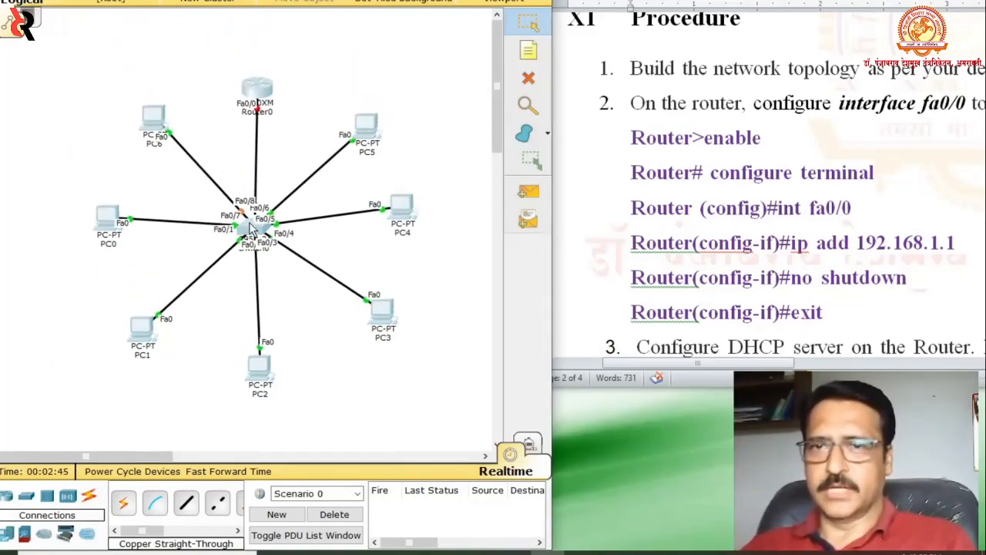
{"action": "left_click", "coordinate": [410, 144]}
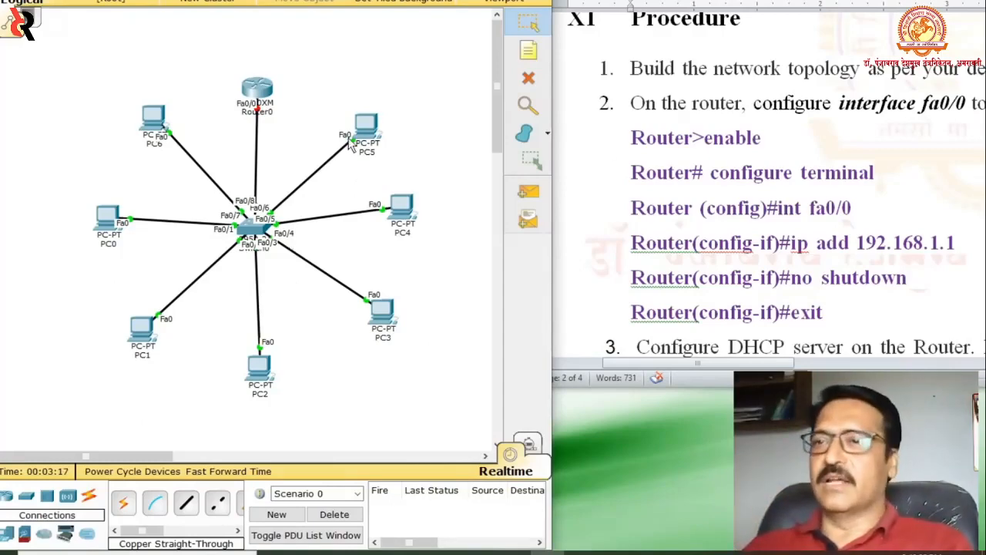
- Open Router0's command line interface, answer no to the initial configuration dialog, and start the router session
{"action": "left_click", "coordinate": [258, 93]}
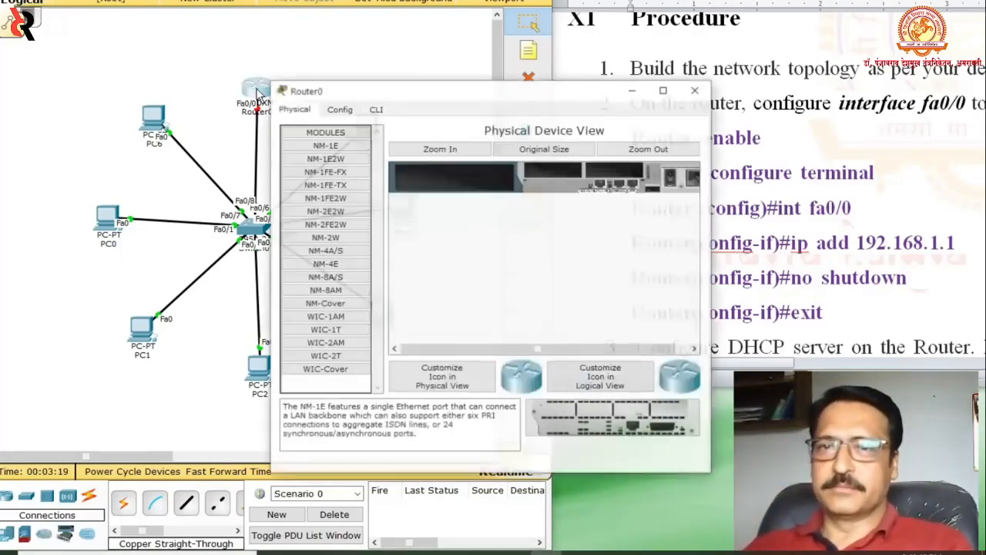
{"action": "left_click_drag", "start_coordinate": [476, 100], "coordinate": [266, 179]}
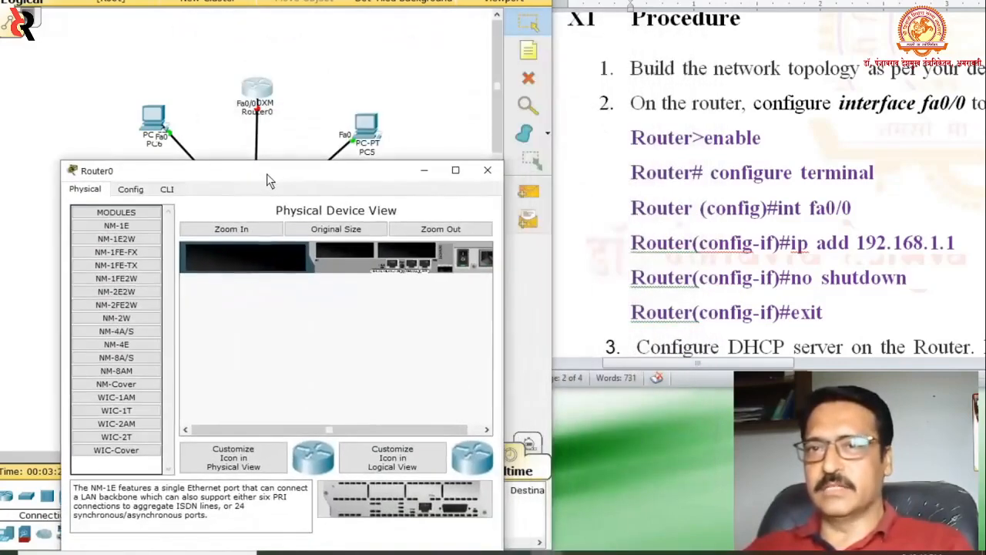
{"action": "left_click", "coordinate": [166, 190]}
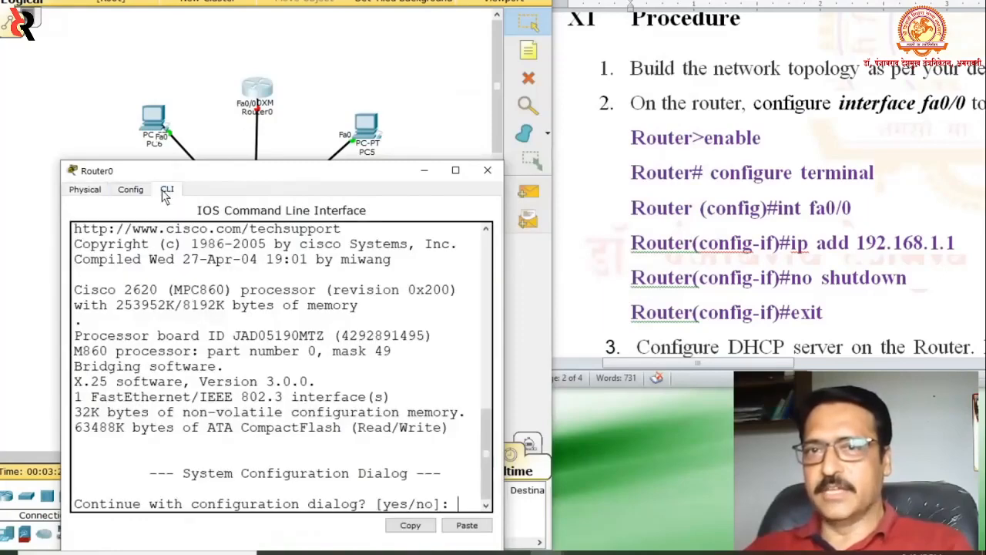
{"action": "left_click_drag", "start_coordinate": [273, 170], "coordinate": [274, 31]}
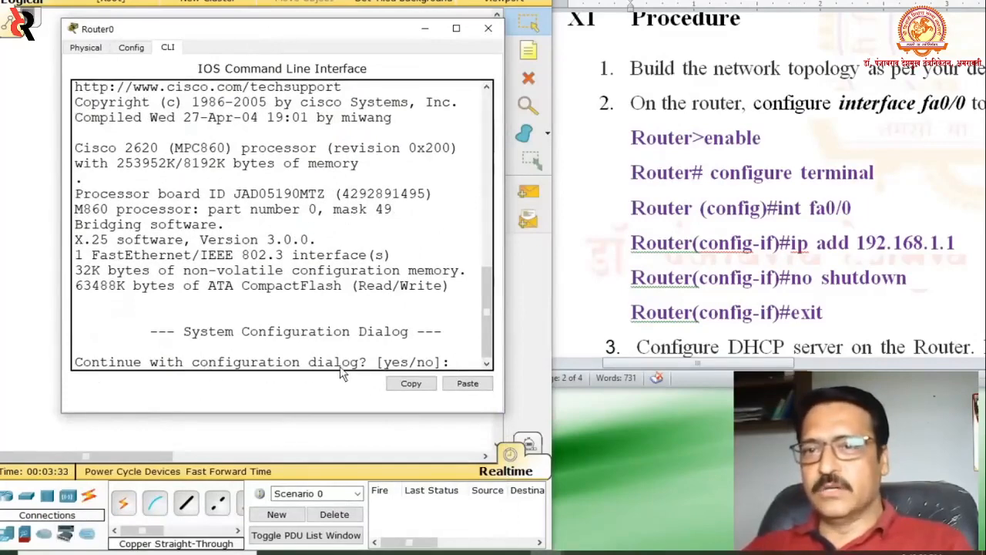
{"action": "type", "text": "n"}
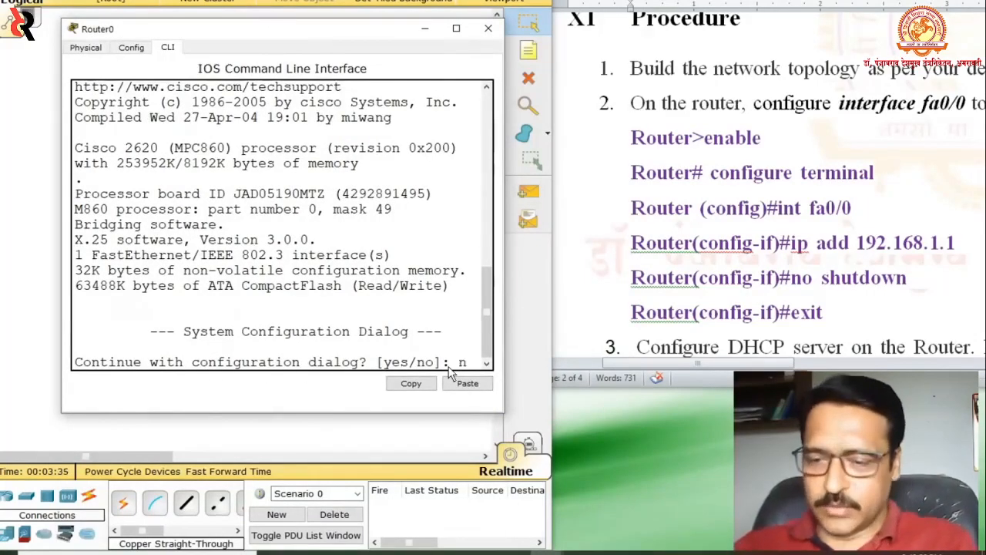
{"action": "type", "text": "o"}
{"action": "key", "text": "Return"}
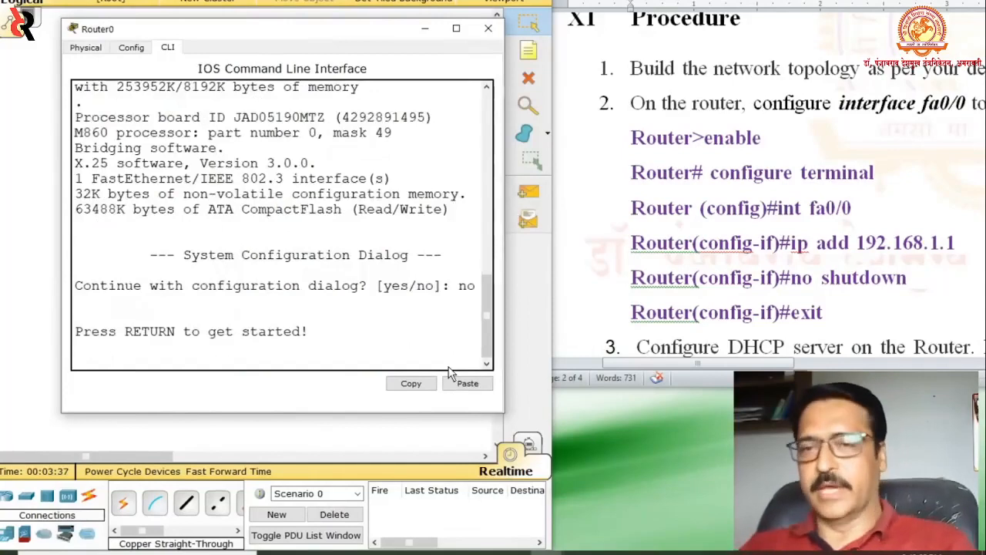
{"action": "key", "text": "Return"}
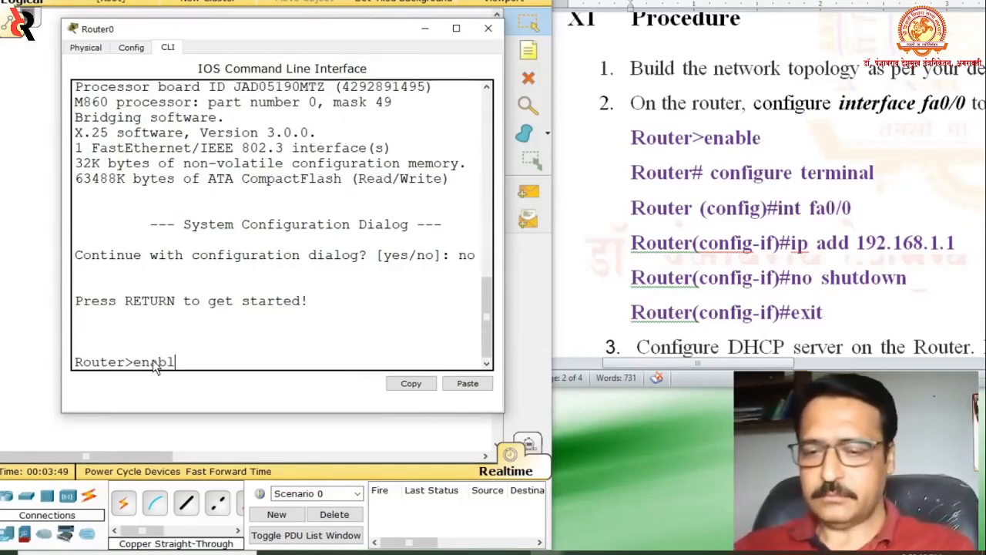
- Run enable and configure terminal on Router0 to enter global configuration mode
{"action": "type", "text": "le"}
{"action": "key", "text": "Return"}
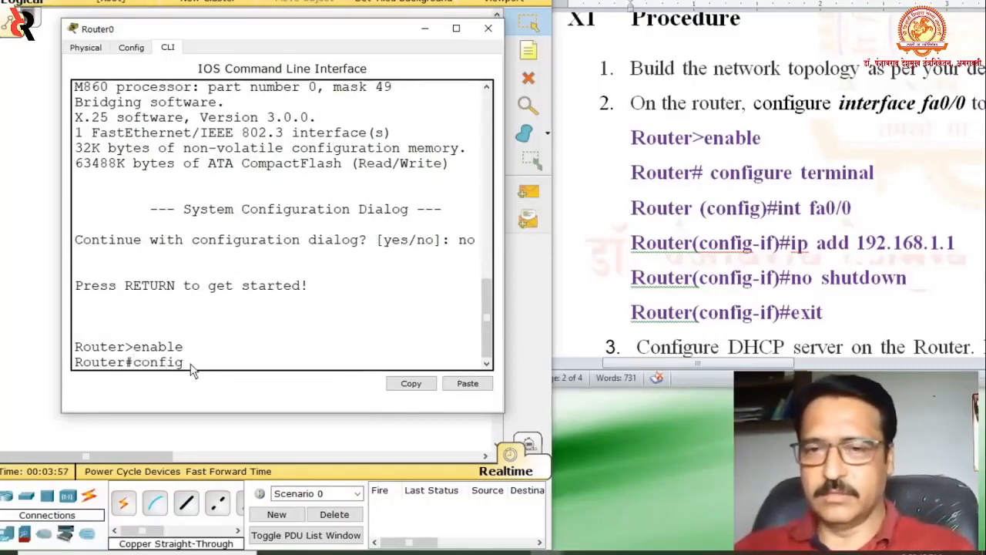
{"action": "type", "text": "config"}
{"action": "key", "text": "Tab"}
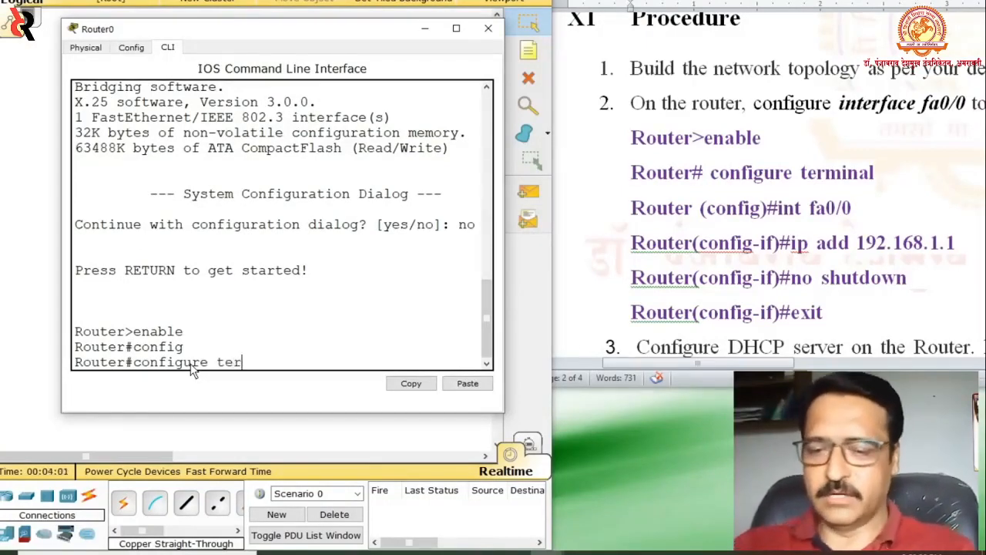
{"action": "key", "text": "Tab"}
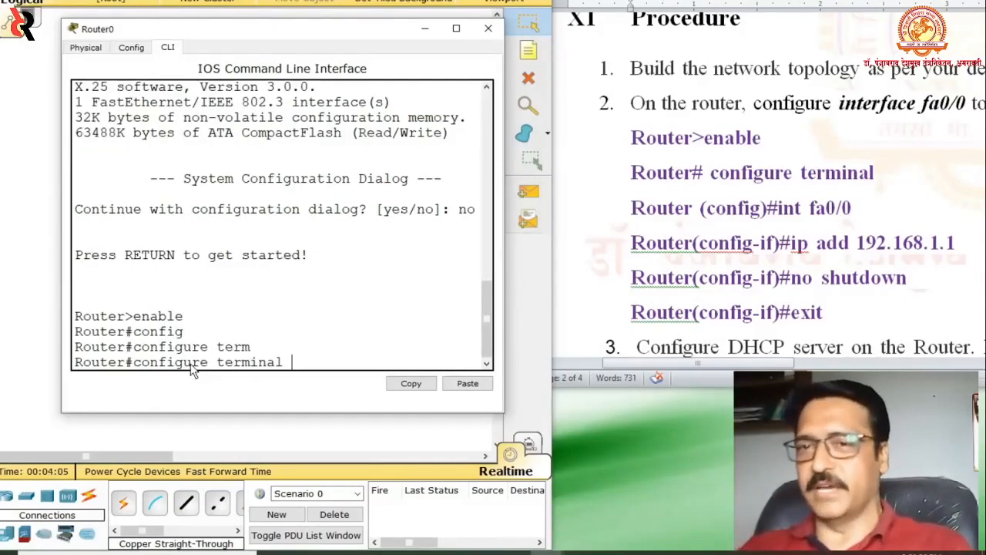
{"action": "key", "text": "Return"}
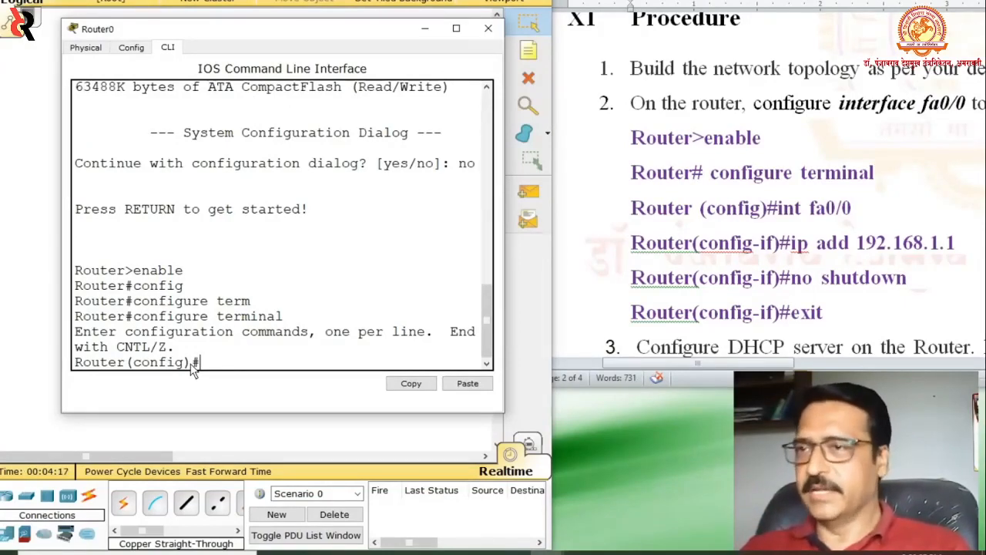
- Check the router's link port in the topology and run interface fa0/0 on Router0 to enter its interface configuration
{"action": "left_click", "coordinate": [422, 28]}
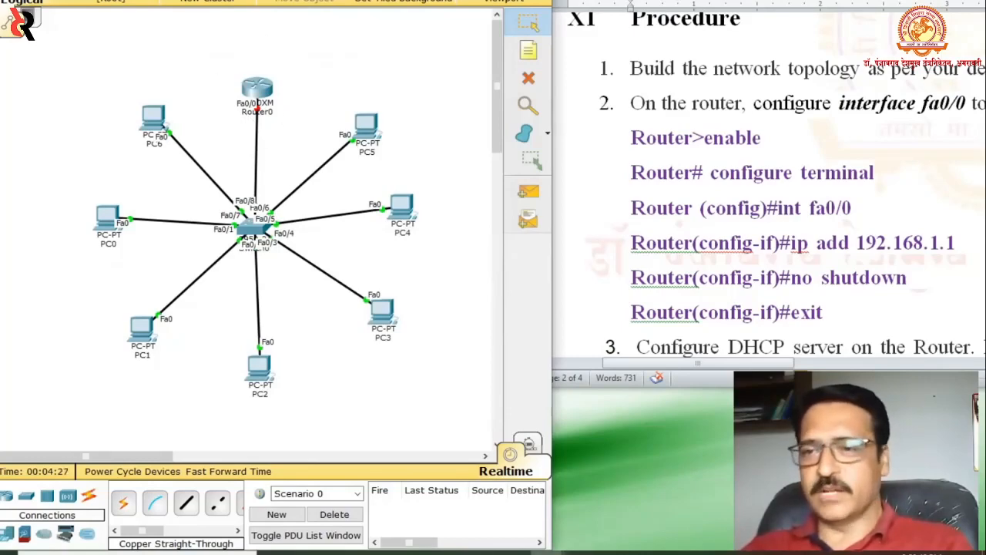
{"action": "mouse_move", "coordinate": [547, 550]}
{"action": "left_click", "coordinate": [589, 497]}
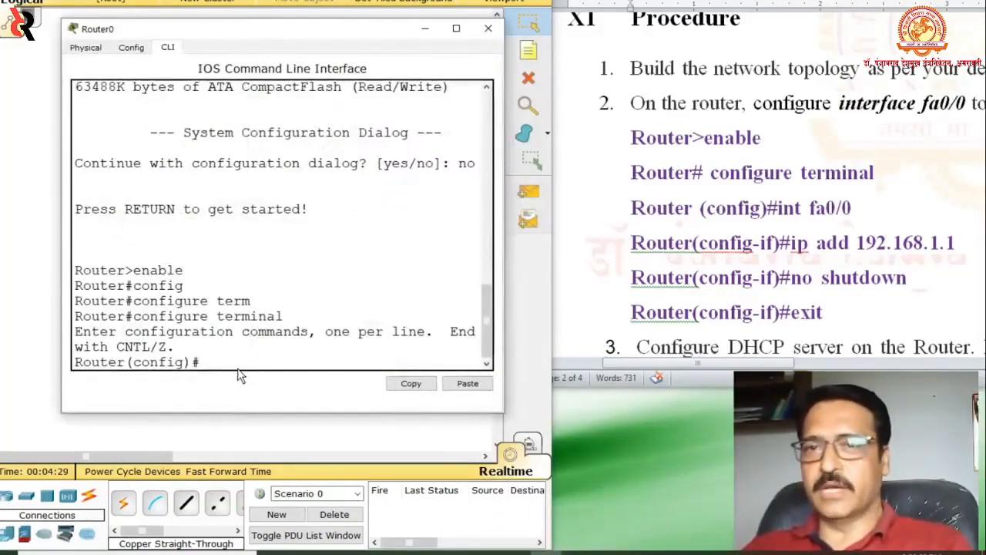
{"action": "type", "text": "int"}
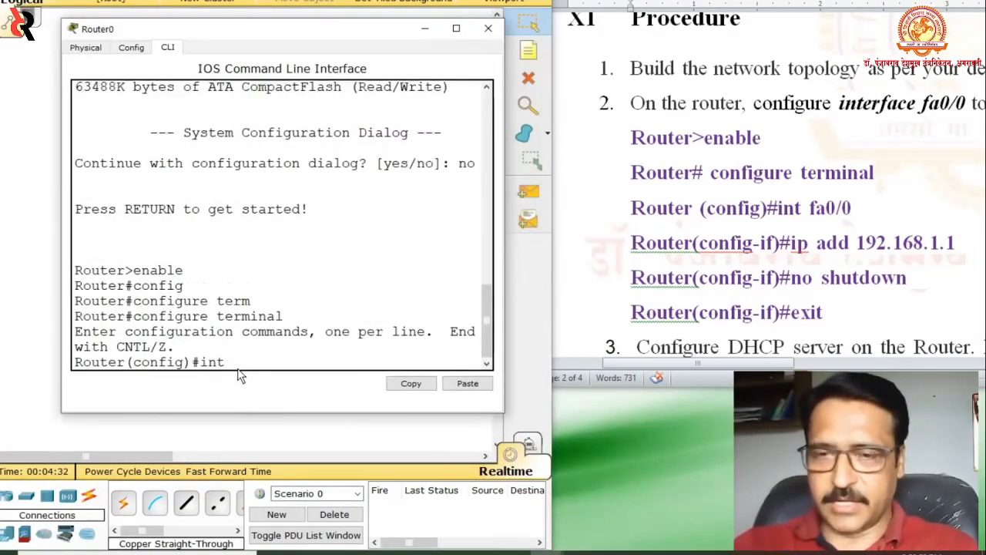
{"action": "key", "text": "Tab"}
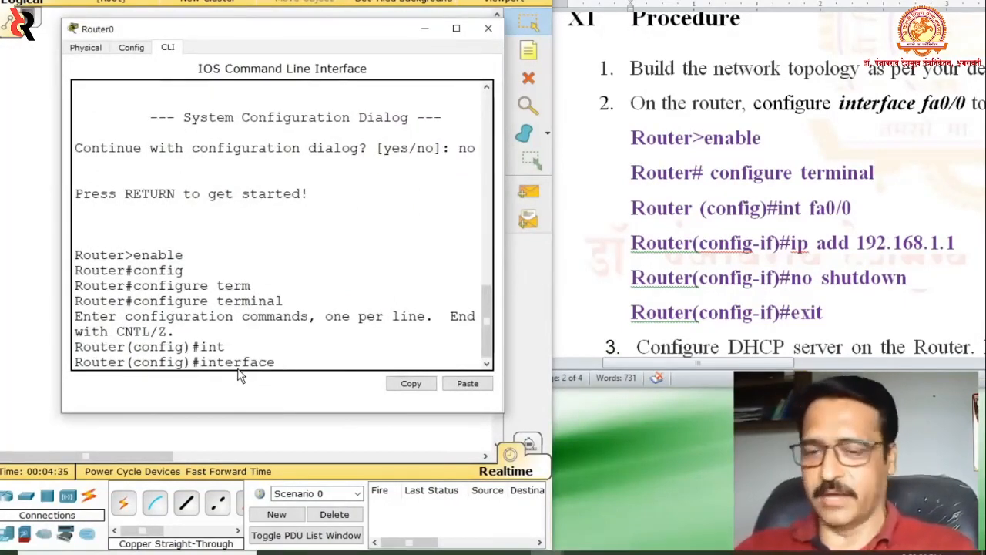
{"action": "type", "text": "fa"}
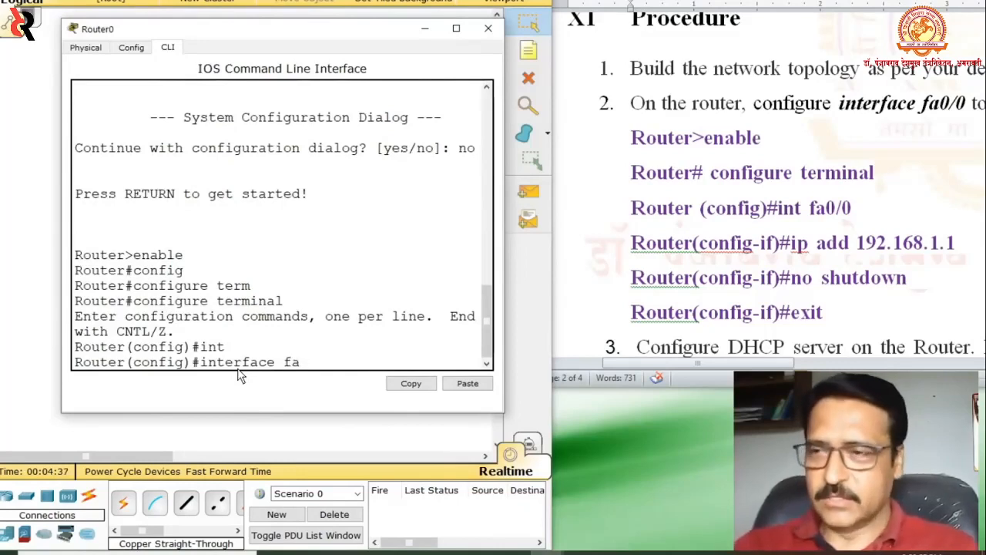
{"action": "type", "text": "0/0"}
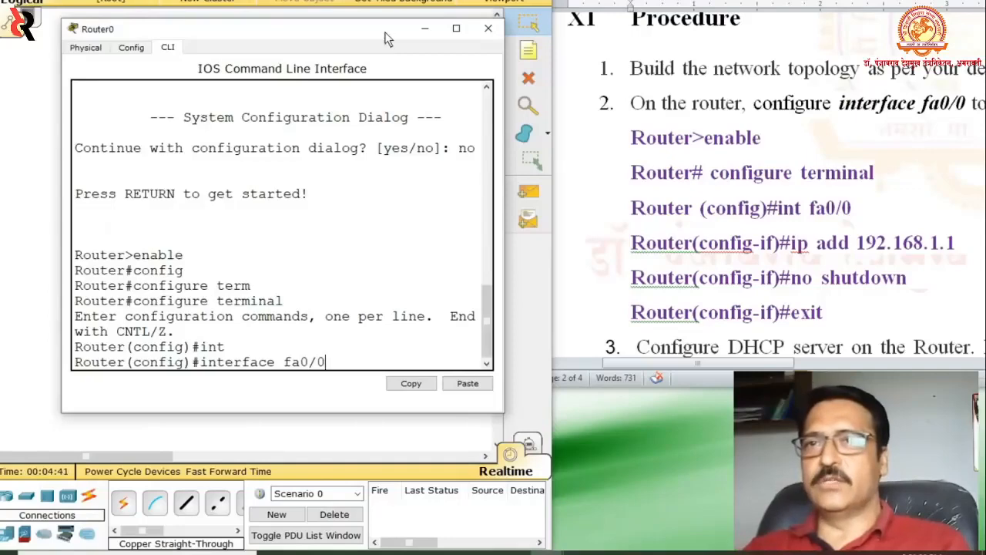
{"action": "left_click_drag", "start_coordinate": [386, 40], "coordinate": [388, 181]}
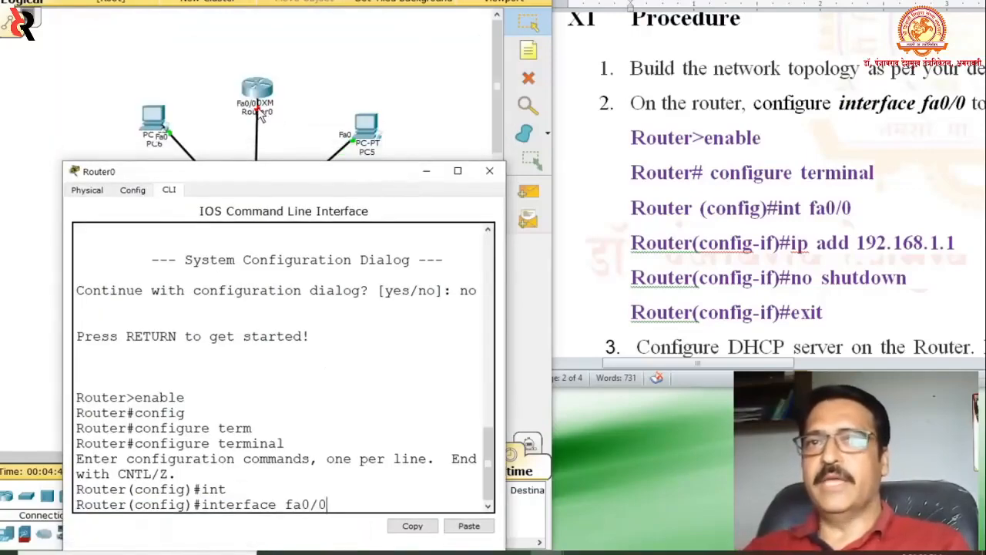
{"action": "left_click", "coordinate": [348, 62]}
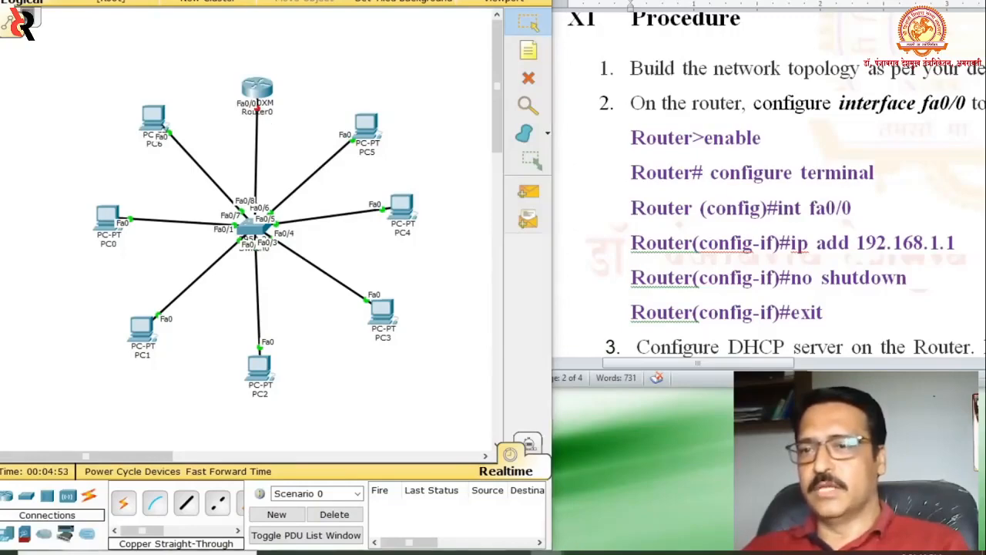
{"action": "mouse_move", "coordinate": [578, 551]}
{"action": "left_click", "coordinate": [574, 520]}
{"action": "left_click_drag", "start_coordinate": [344, 166], "coordinate": [345, 19]}
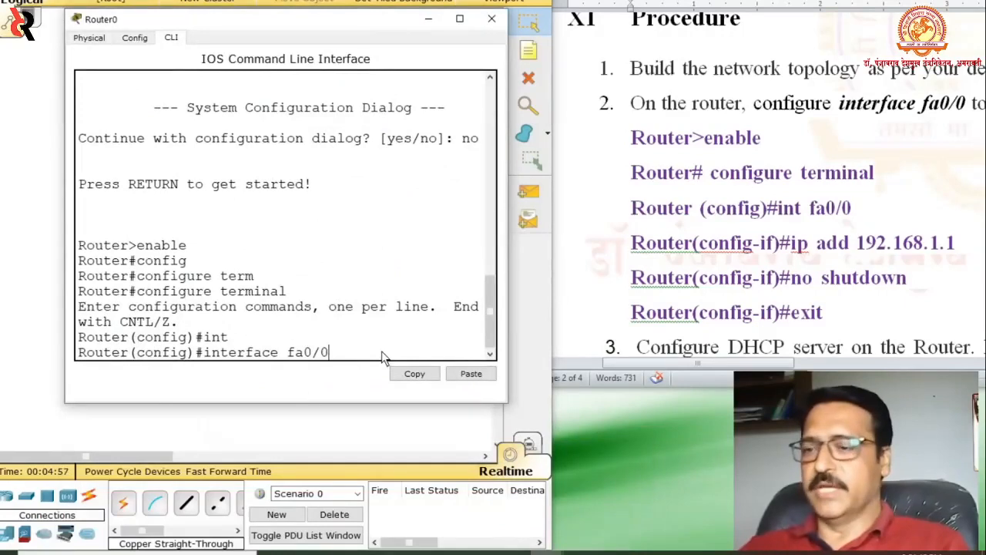
{"action": "key", "text": "Return"}
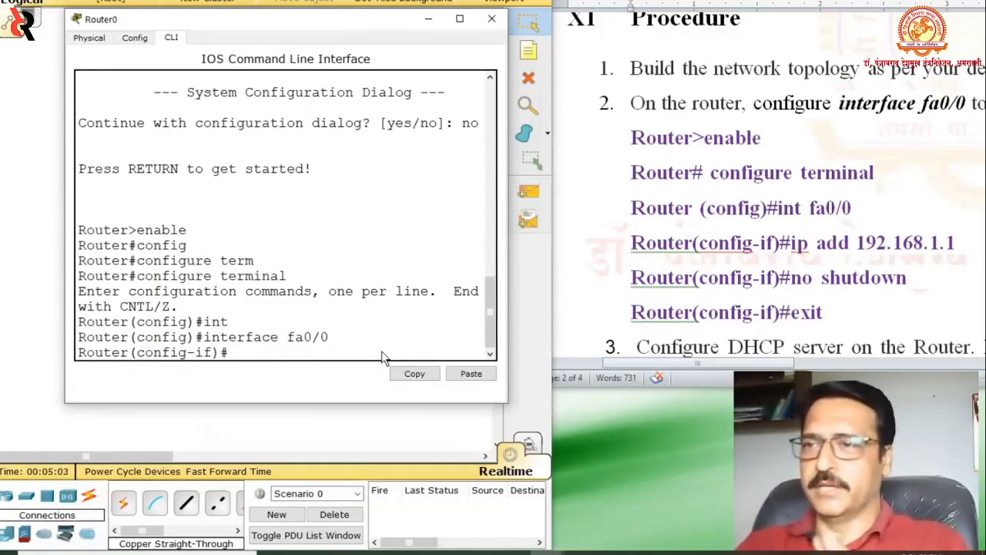
- Start the ip address command for Router0's fa0/0 interface with the address 192.1638.1.1
{"action": "type", "text": "ip a"}
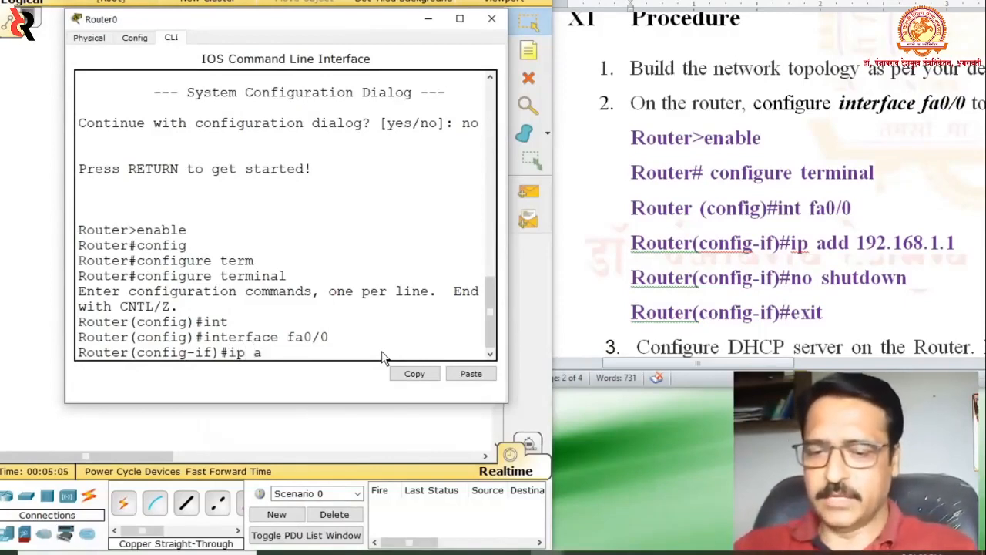
{"action": "type", "text": "dd"}
{"action": "key", "text": "Tab"}
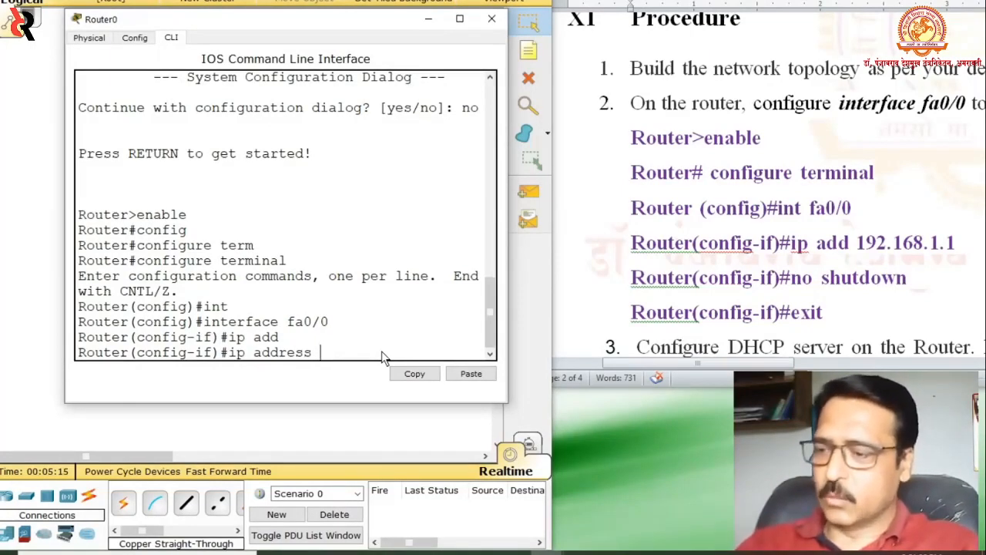
{"action": "type", "text": "192"}
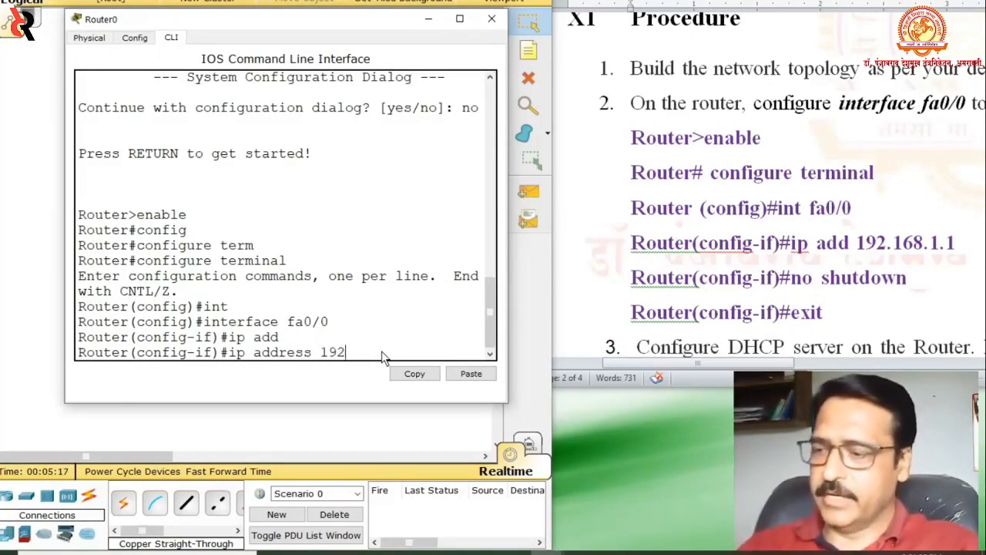
{"action": "type", "text": ".1"}
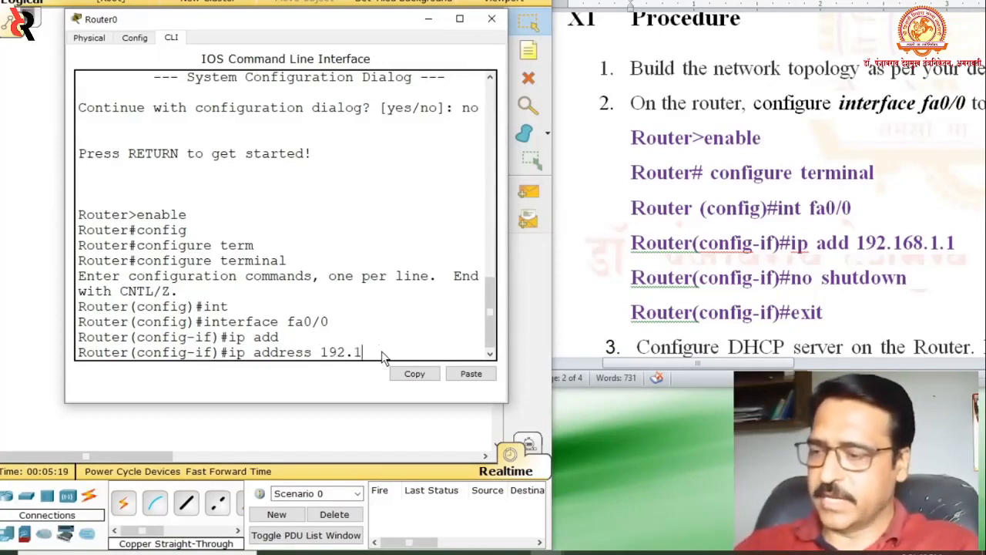
{"action": "type", "text": "638."}
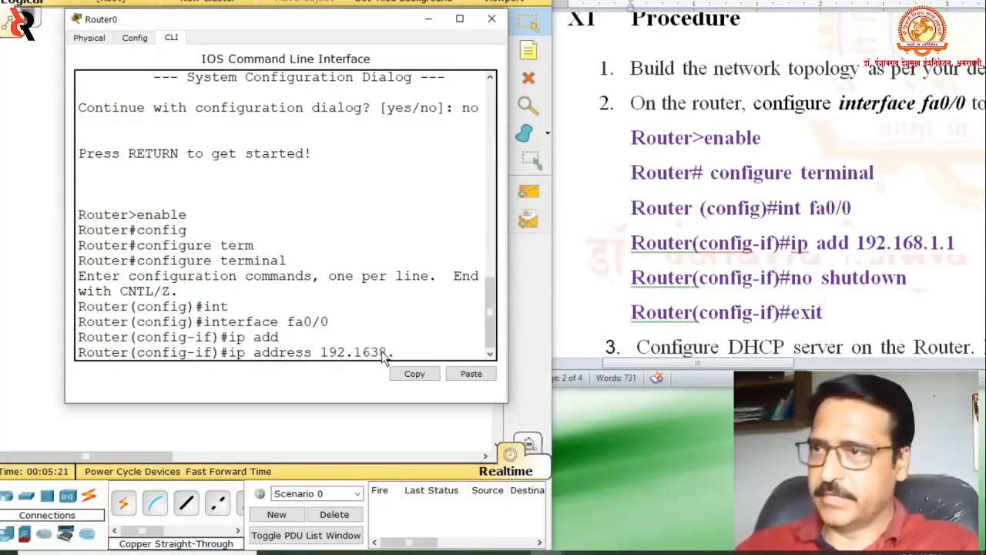
{"action": "type", "text": "1.1"}
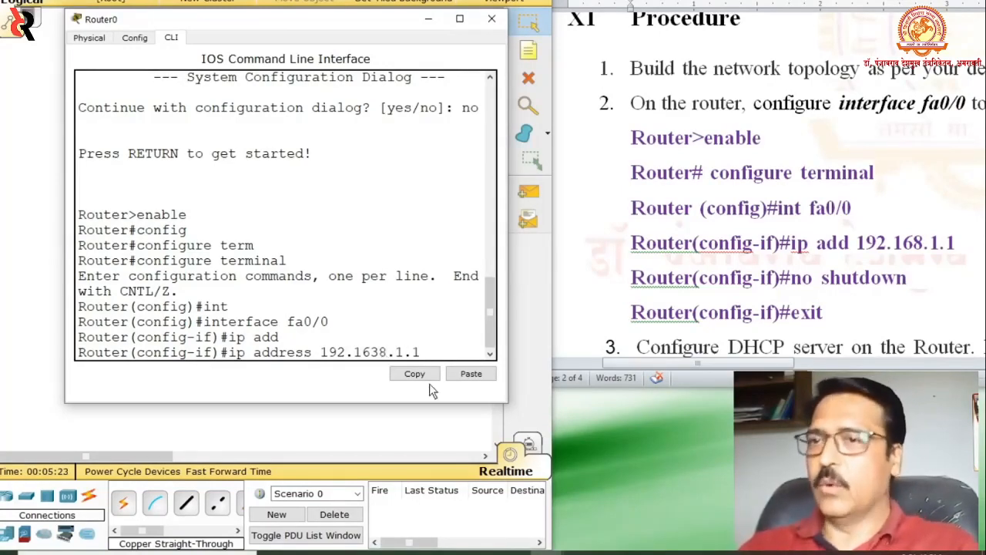
- Check the subnet mask in the procedure document, add 255.255.255.0 to the ip address command, and try to run it
{"action": "left_click", "coordinate": [751, 368]}
{"action": "left_click_drag", "start_coordinate": [751, 368], "coordinate": [852, 363]}
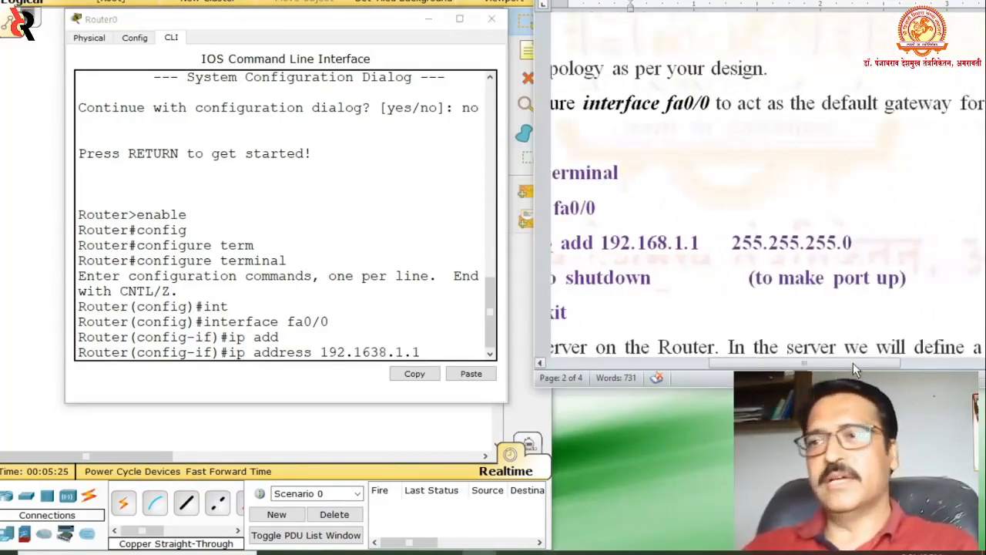
{"action": "left_click", "coordinate": [430, 356]}
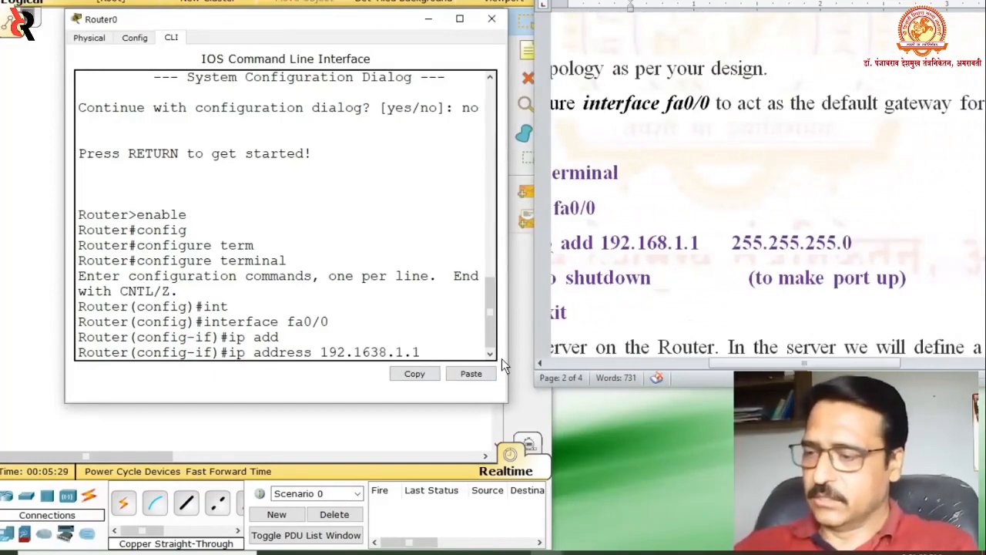
{"action": "type", "text": "255."}
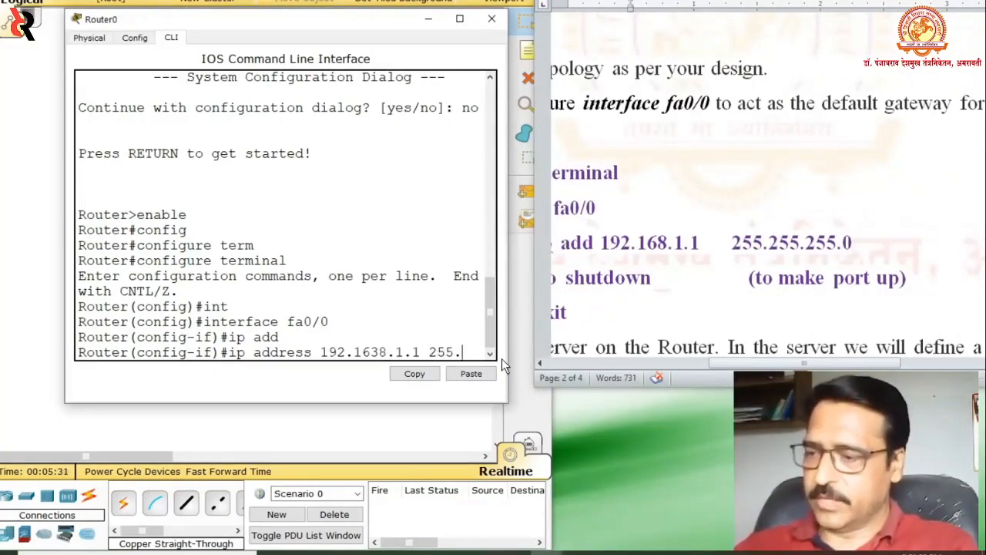
{"action": "type", "text": "255.255."}
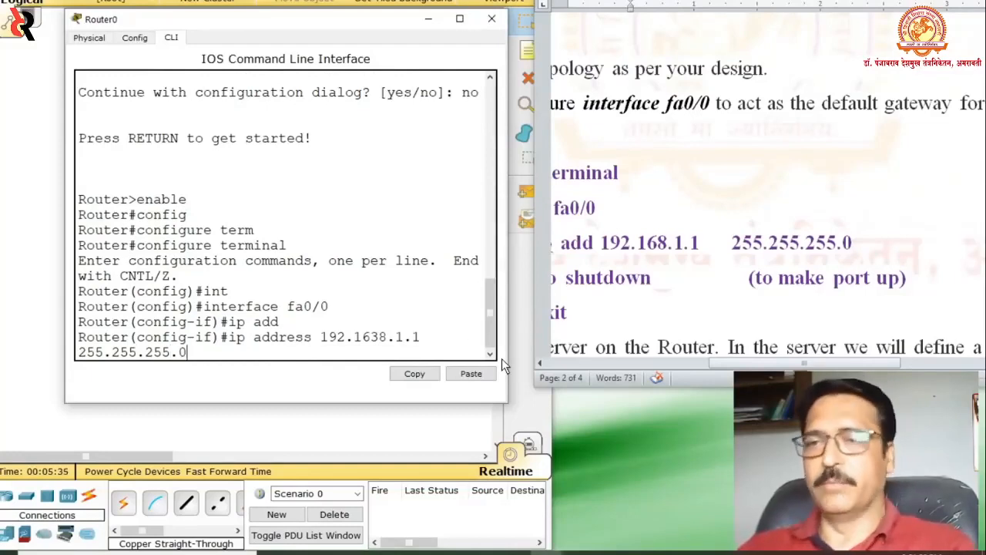
{"action": "type", "text": "0"}
{"action": "key", "text": "Return"}
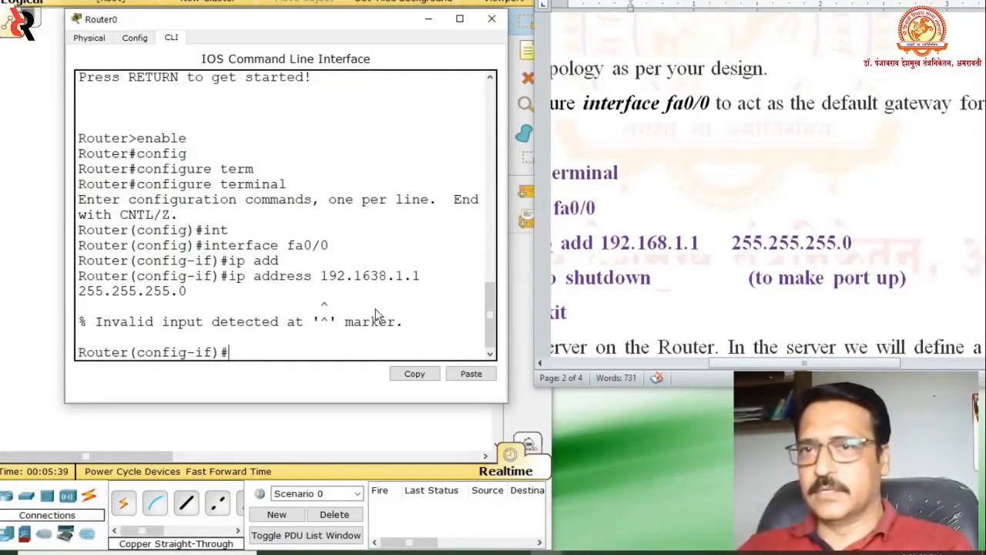
- Recall the ip address command, correct the address to 192.168.1.1, and run it with mask 255.255.255.0
{"action": "left_click_drag", "start_coordinate": [353, 276], "coordinate": [387, 276]}
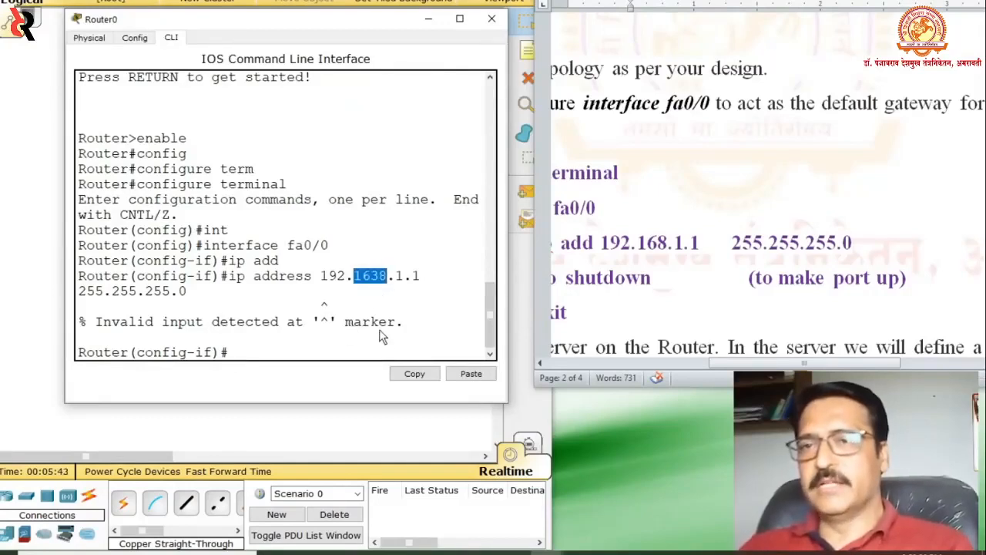
{"action": "left_click", "coordinate": [262, 352]}
{"action": "key", "text": "Up"}
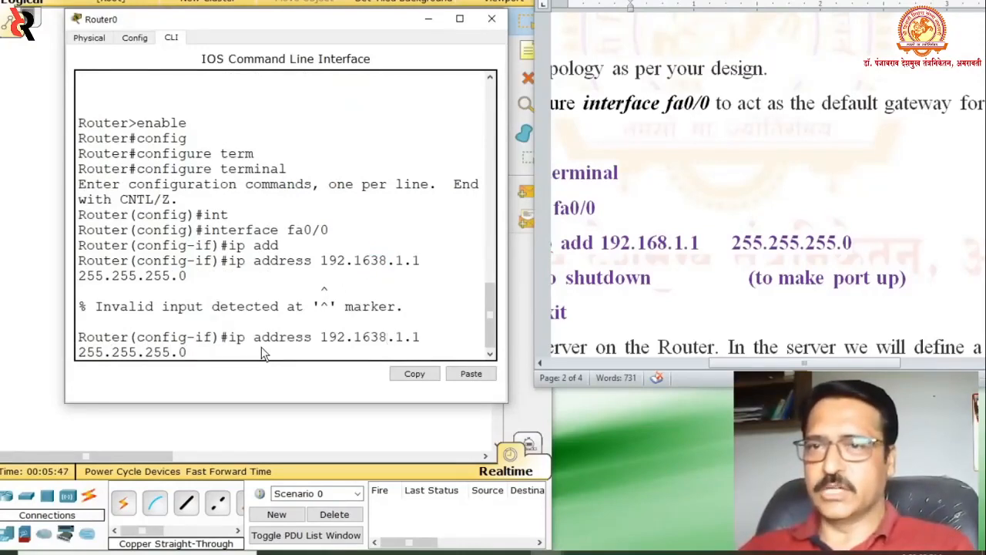
{"action": "key", "text": "BackSpace"}
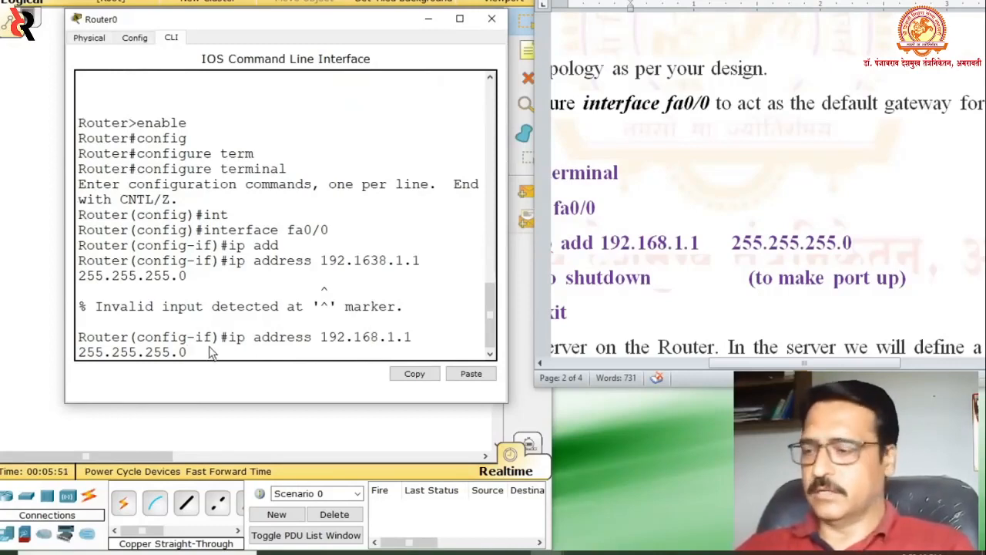
{"action": "key", "text": "Return"}
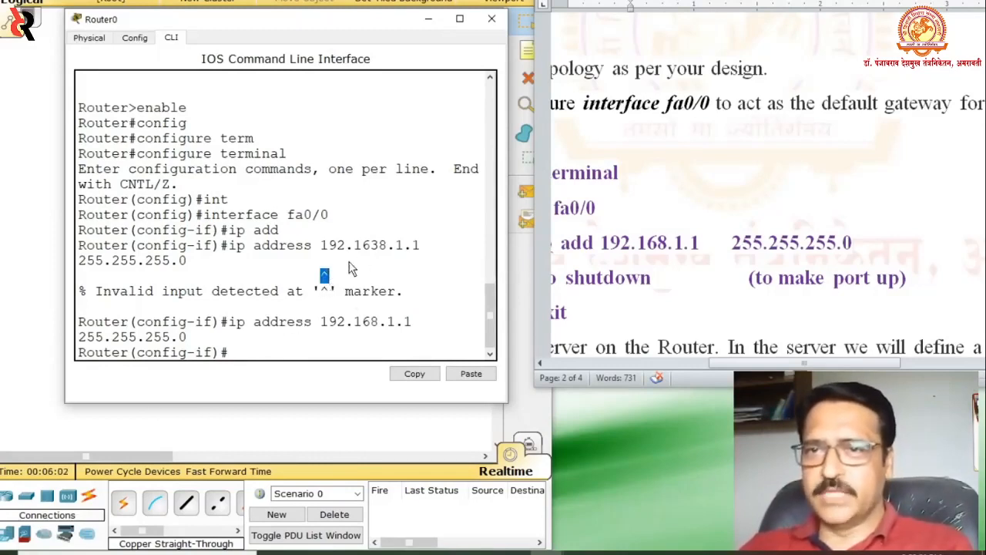
{"action": "left_click_drag", "start_coordinate": [321, 245], "coordinate": [429, 251]}
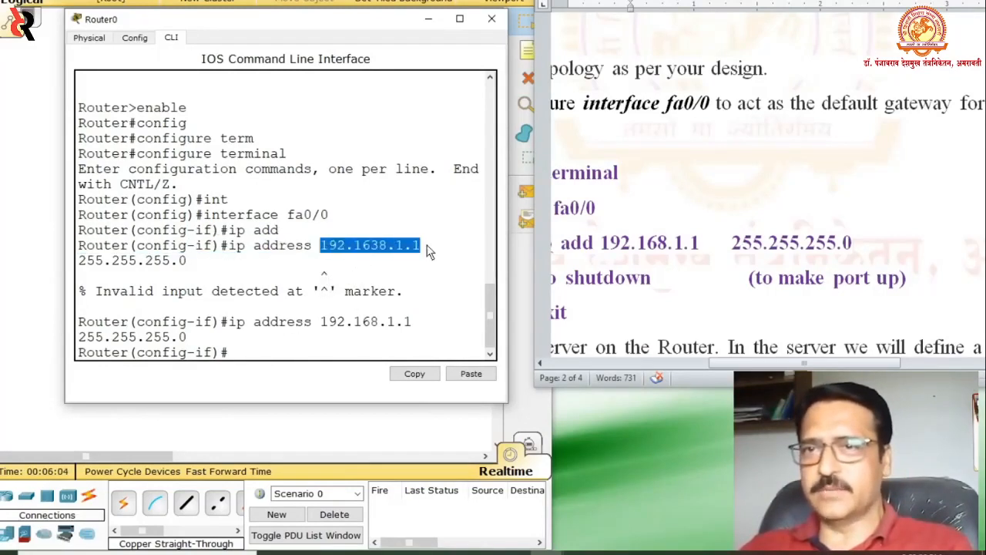
{"action": "left_click", "coordinate": [377, 297]}
{"action": "left_click_drag", "start_coordinate": [320, 277], "coordinate": [352, 281]}
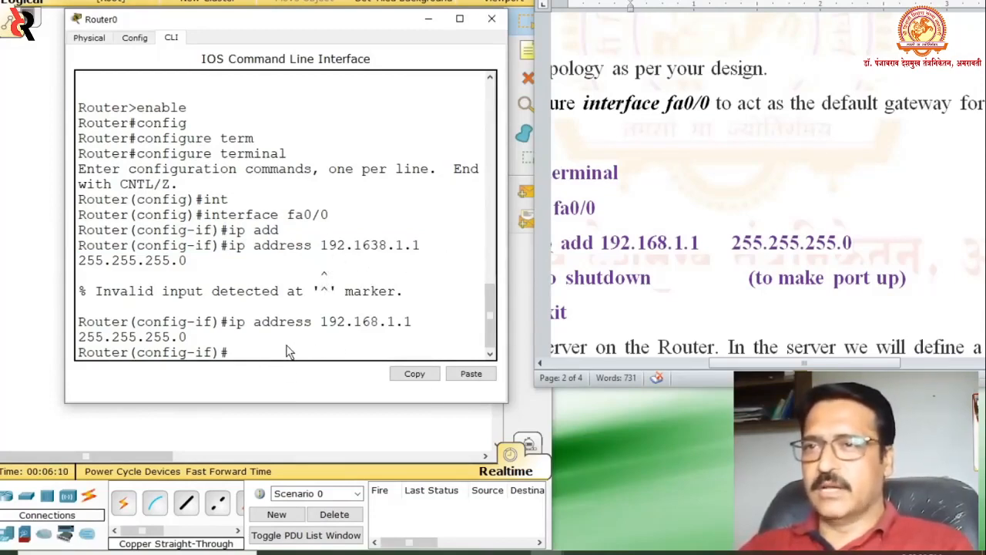
- Run no shutdown on Router0's fa0/0 interface and exit to global configuration mode
{"action": "left_click_drag", "start_coordinate": [770, 368], "coordinate": [668, 370]}
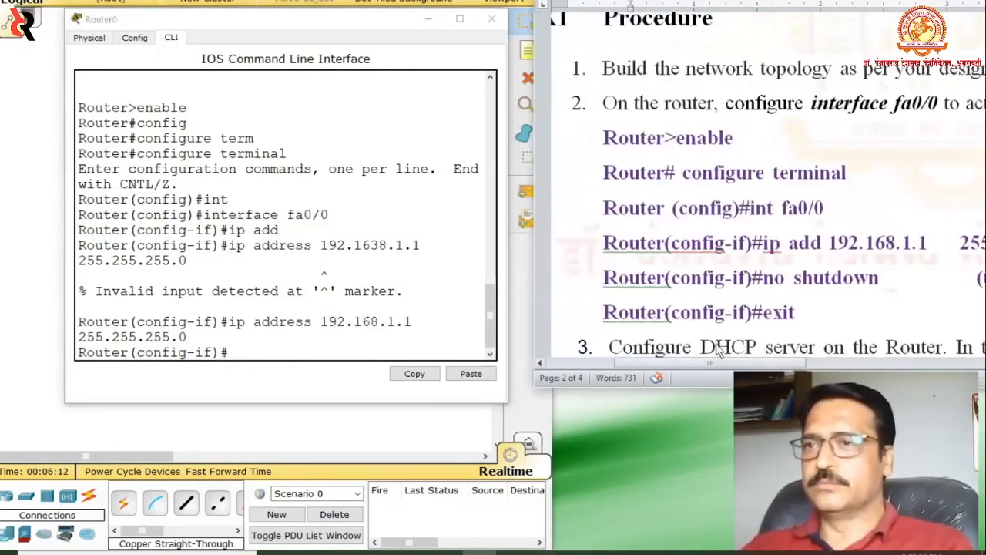
{"action": "left_click", "coordinate": [248, 354]}
{"action": "type", "text": "no shut"}
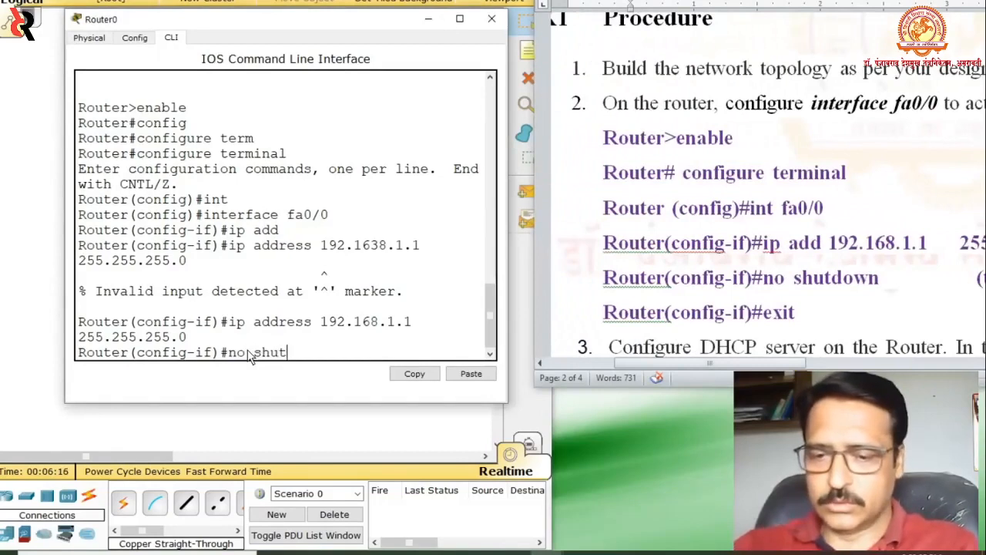
{"action": "type", "text": "down"}
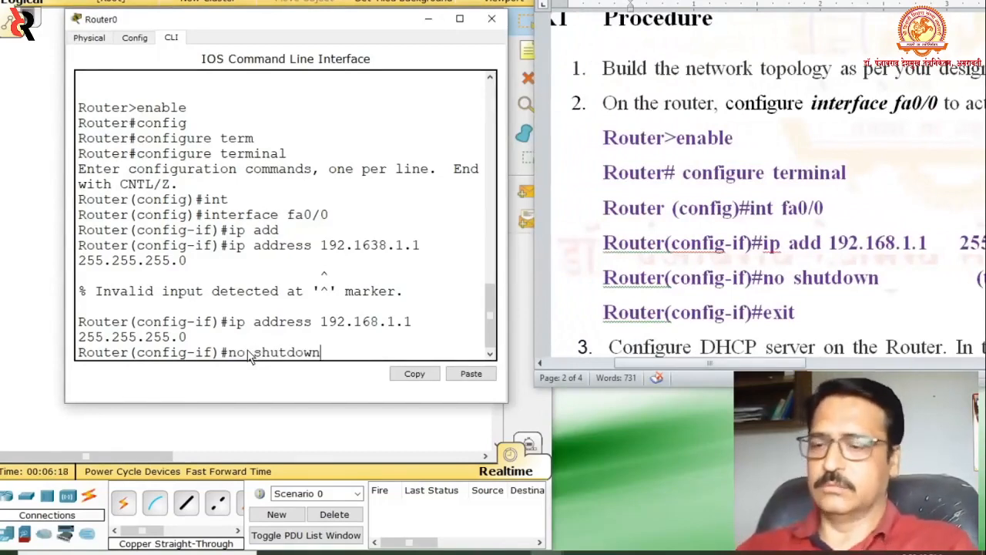
{"action": "key", "text": "Return"}
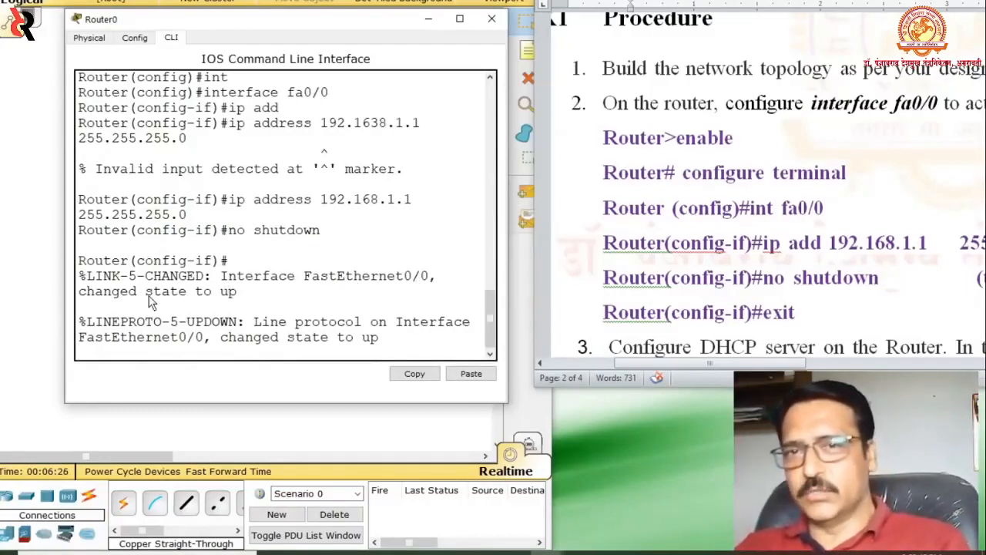
{"action": "double_click", "coordinate": [226, 292]}
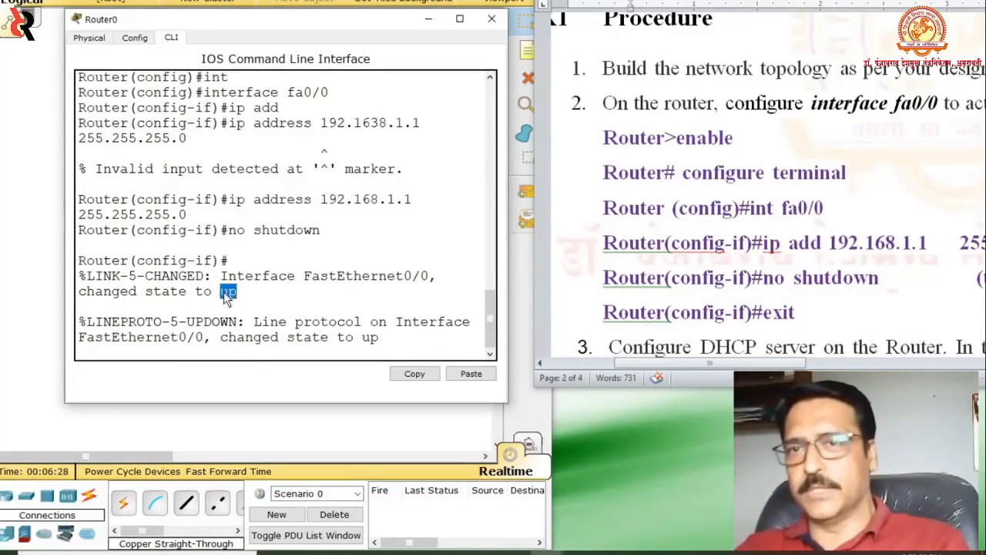
{"action": "left_click_drag", "start_coordinate": [226, 295], "coordinate": [204, 302]}
{"action": "left_click", "coordinate": [311, 322]}
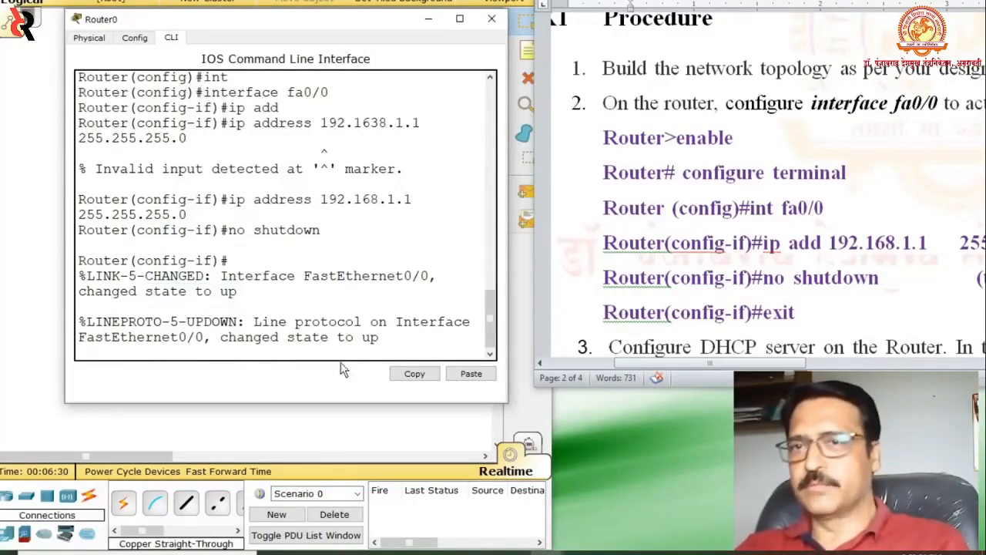
{"action": "key", "text": "Return"}
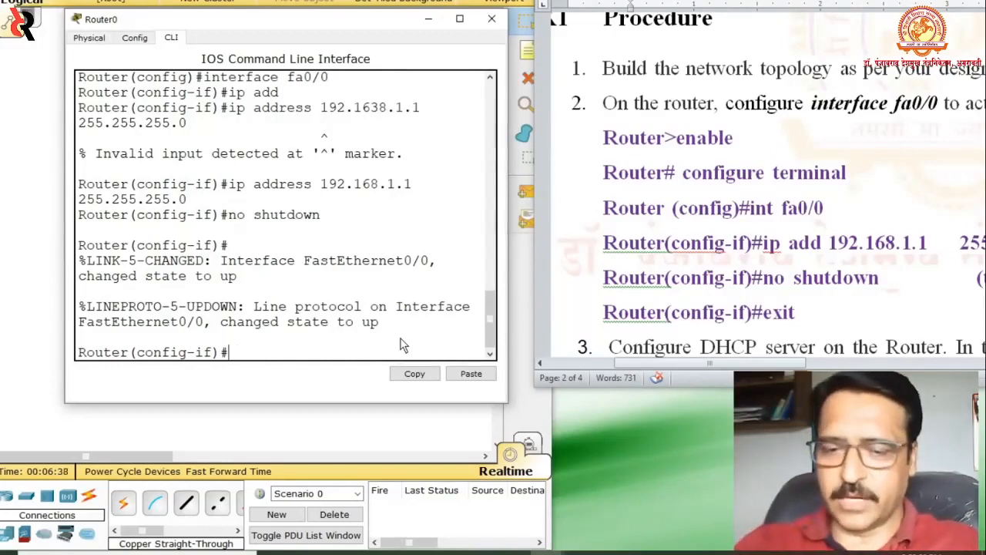
{"action": "type", "text": "exit"}
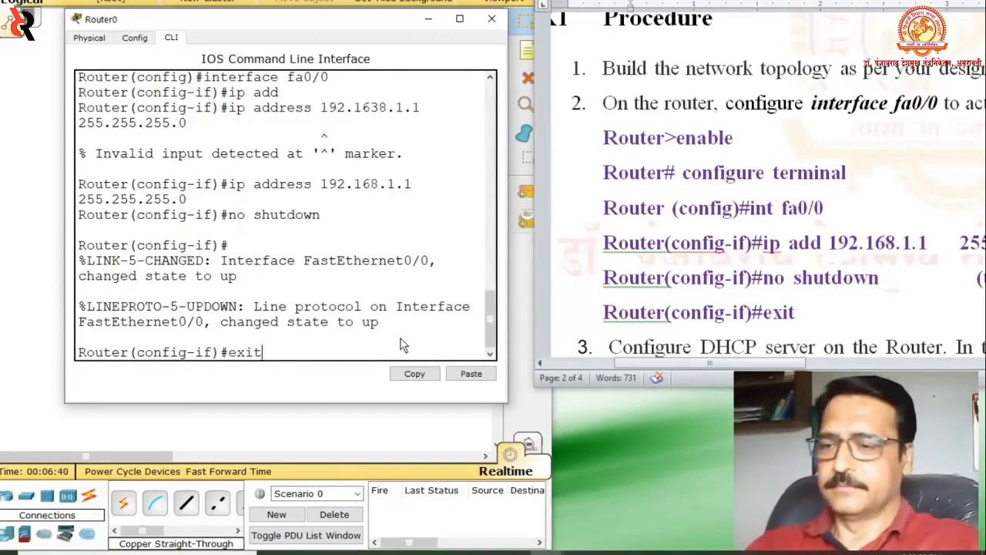
{"action": "key", "text": "Return"}
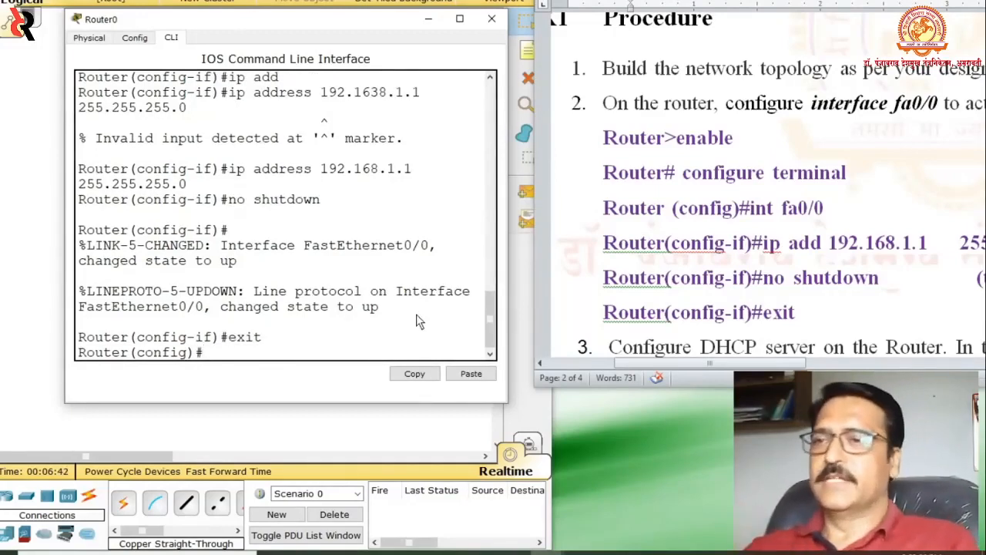
- Copy the command ip dhcp pool my-info from the DHCP server section of the procedure document
{"action": "left_click", "coordinate": [842, 306]}
{"action": "scroll", "coordinate": [836, 289], "scroll_direction": "down", "scroll_amount": 7}
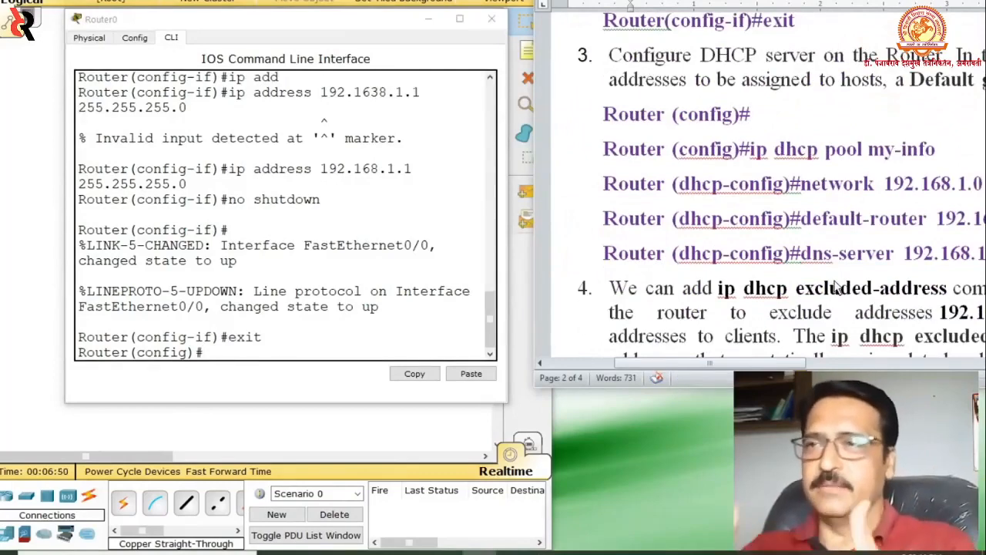
{"action": "scroll", "coordinate": [837, 287], "scroll_direction": "down", "scroll_amount": 1}
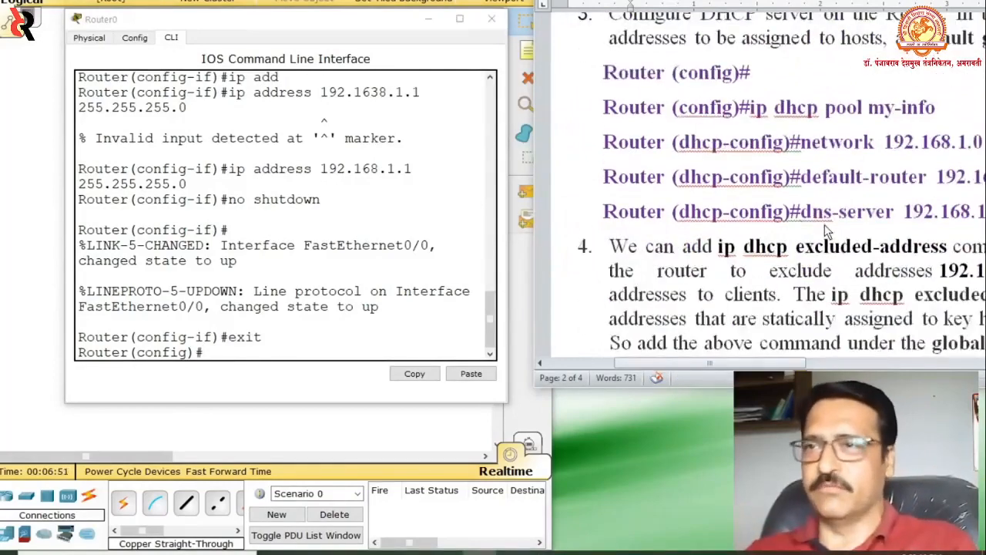
{"action": "left_click", "coordinate": [241, 367]}
{"action": "left_click", "coordinate": [750, 110]}
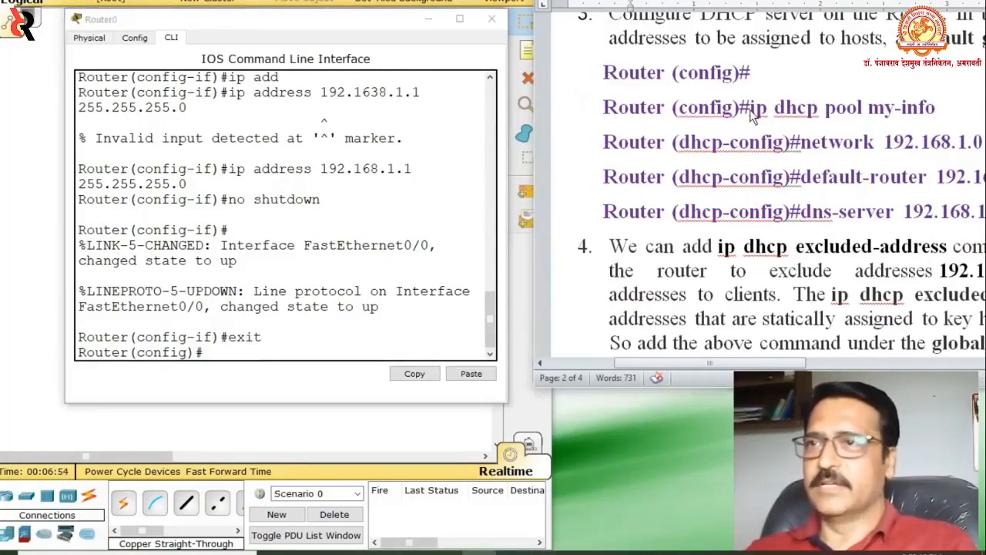
{"action": "left_click_drag", "start_coordinate": [749, 109], "coordinate": [925, 114]}
{"action": "key", "text": "ctrl+c"}
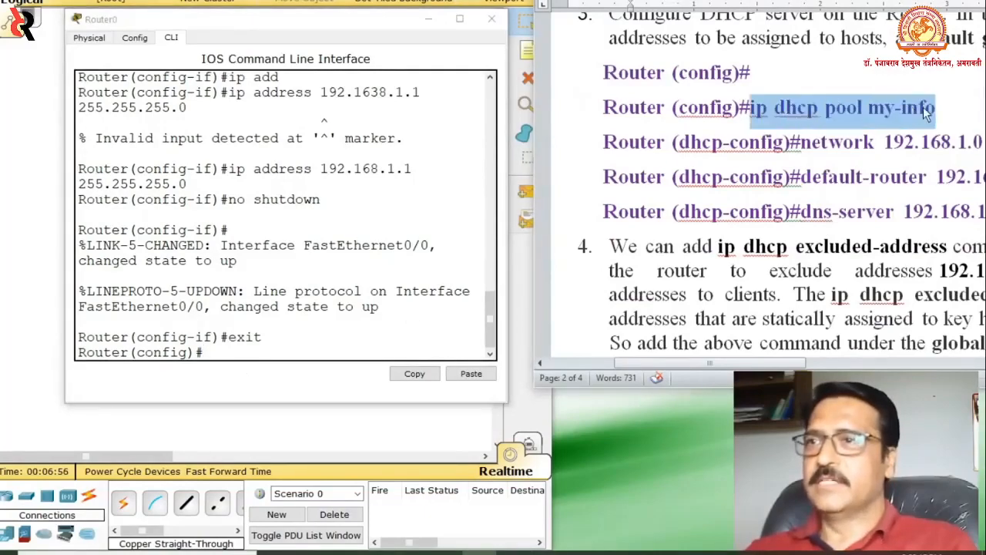
{"action": "right_click", "coordinate": [926, 114]}
{"action": "left_click", "coordinate": [845, 136]}
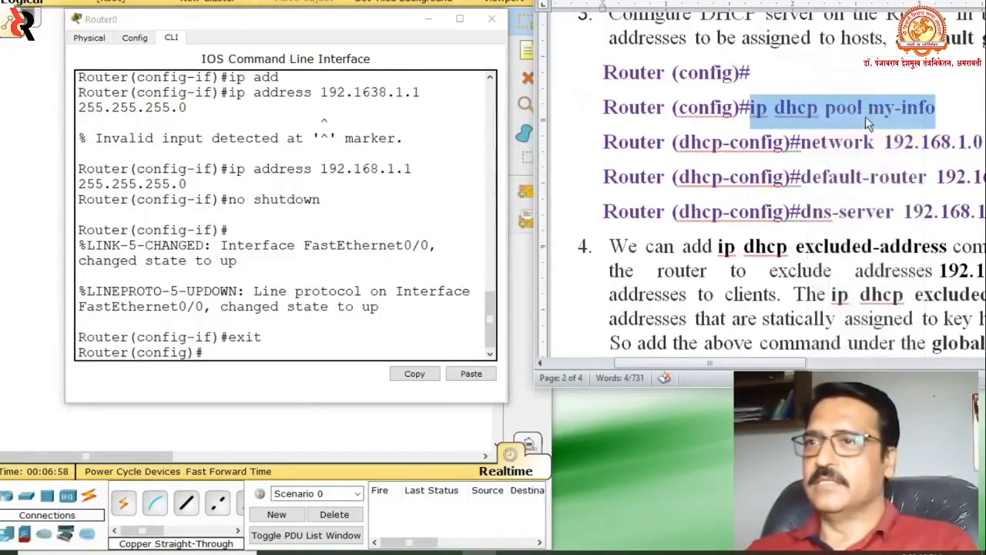
- Paste and run ip dhcp pool my-info on Router0 to enter its DHCP pool configuration mode
{"action": "left_click", "coordinate": [277, 358]}
{"action": "right_click", "coordinate": [228, 355]}
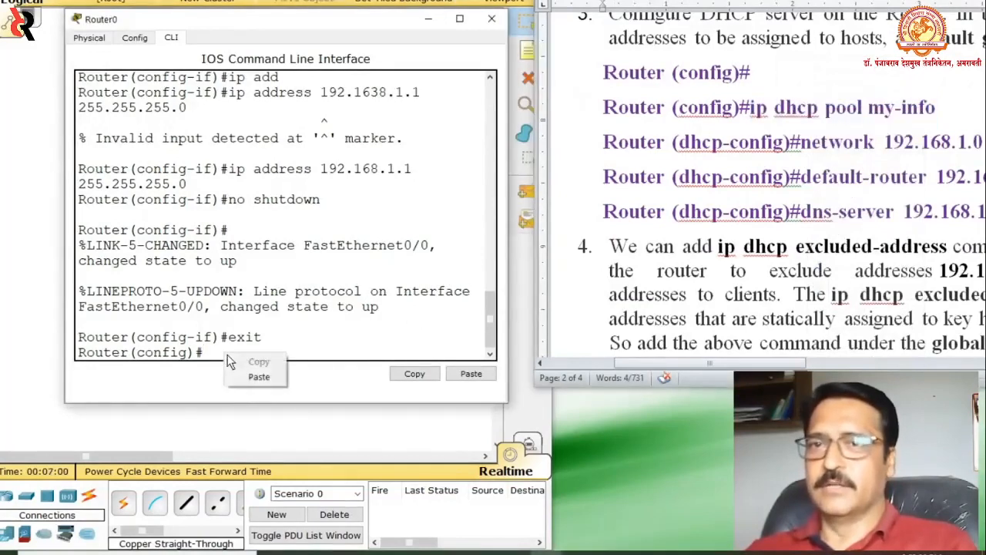
{"action": "left_click", "coordinate": [265, 378]}
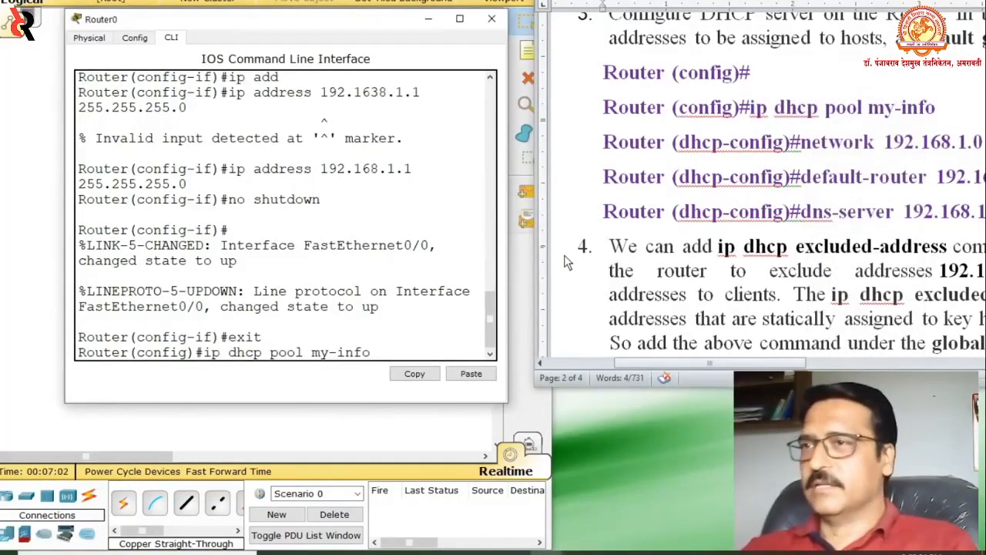
{"action": "key", "text": "Return"}
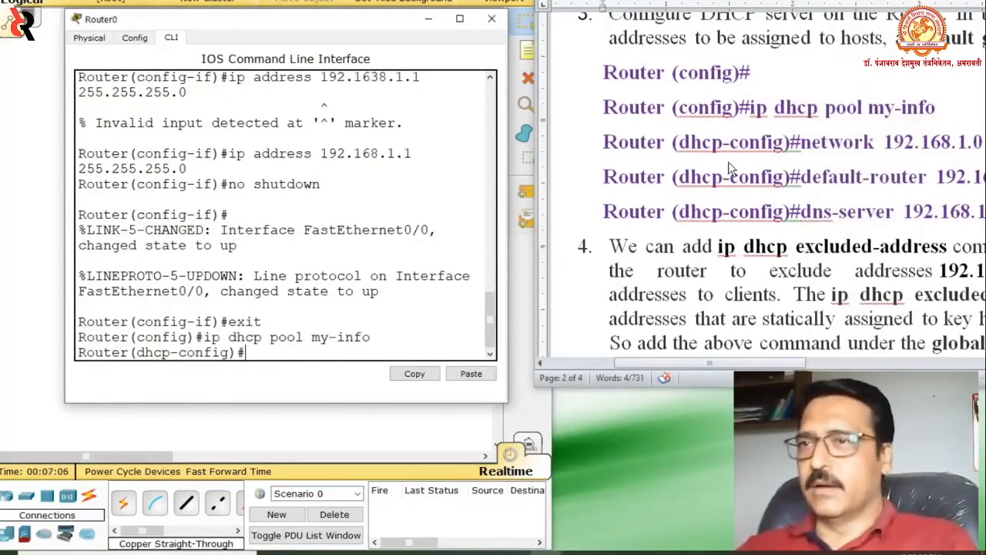
{"action": "left_click_drag", "start_coordinate": [137, 353], "coordinate": [182, 352]}
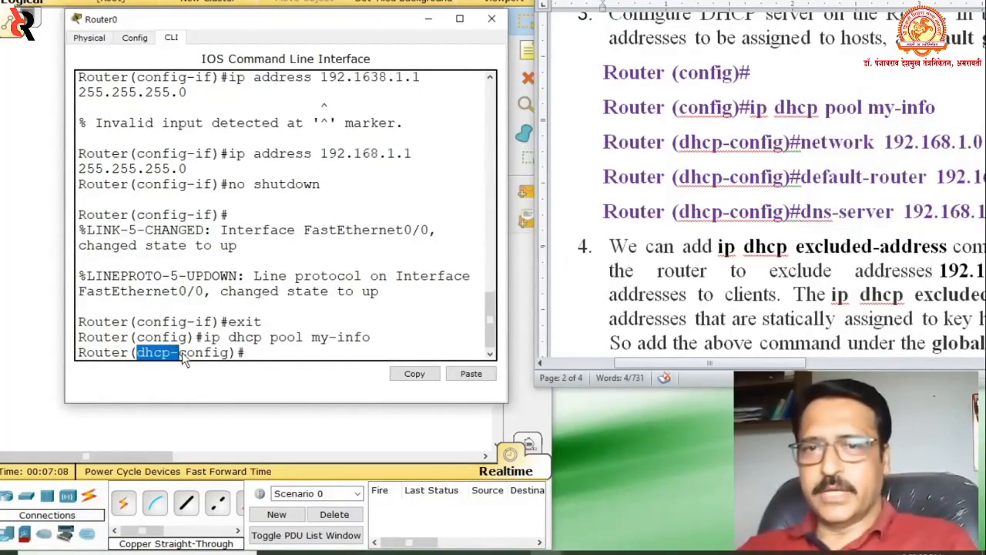
- Copy the command network 192.168.1.0 255.255.255.0 from the procedure document and run it in Router0's DHCP pool configuration mode
{"action": "left_click", "coordinate": [257, 357]}
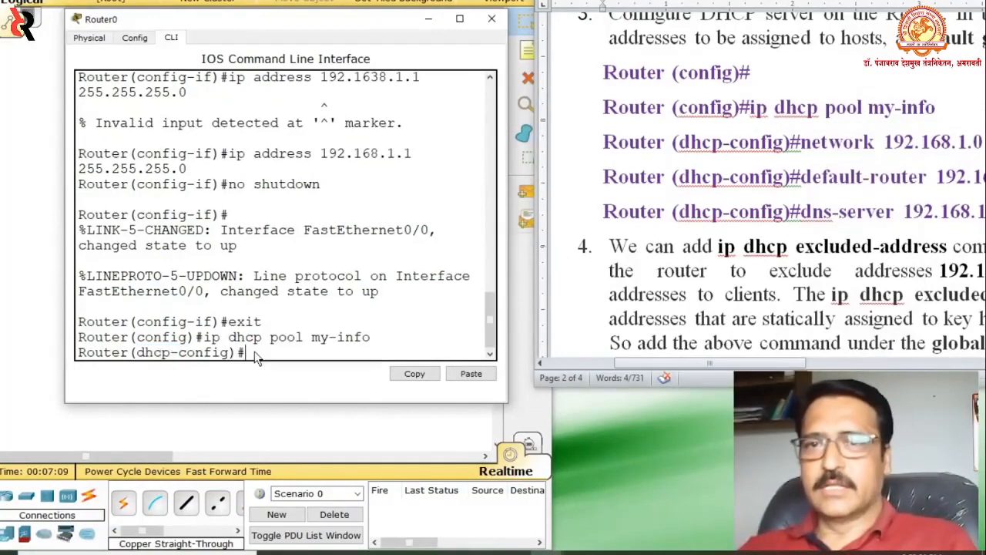
{"action": "left_click", "coordinate": [804, 144]}
{"action": "left_click_drag", "start_coordinate": [801, 144], "coordinate": [970, 146]}
{"action": "key", "text": "ctrl+c"}
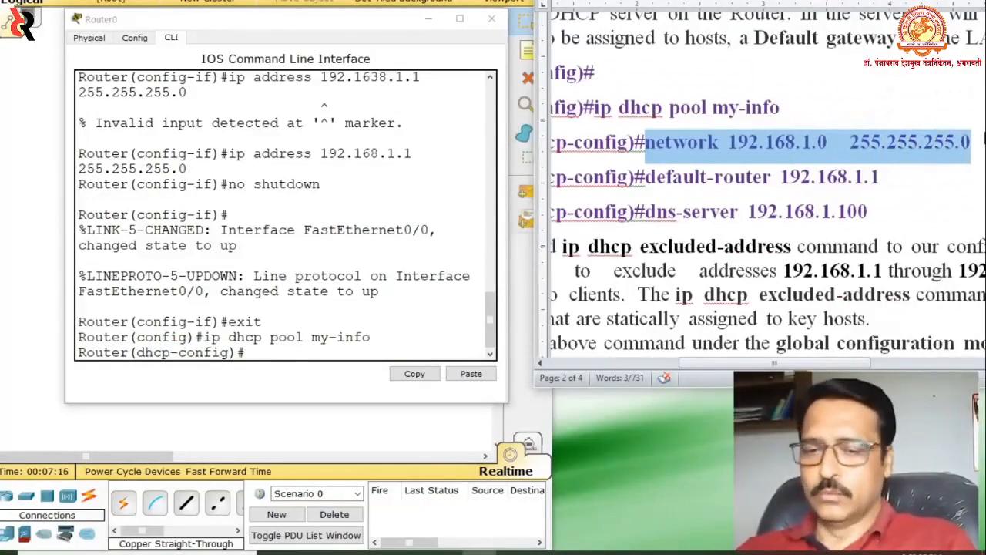
{"action": "left_click", "coordinate": [275, 354]}
{"action": "right_click", "coordinate": [275, 356]}
{"action": "left_click", "coordinate": [308, 380]}
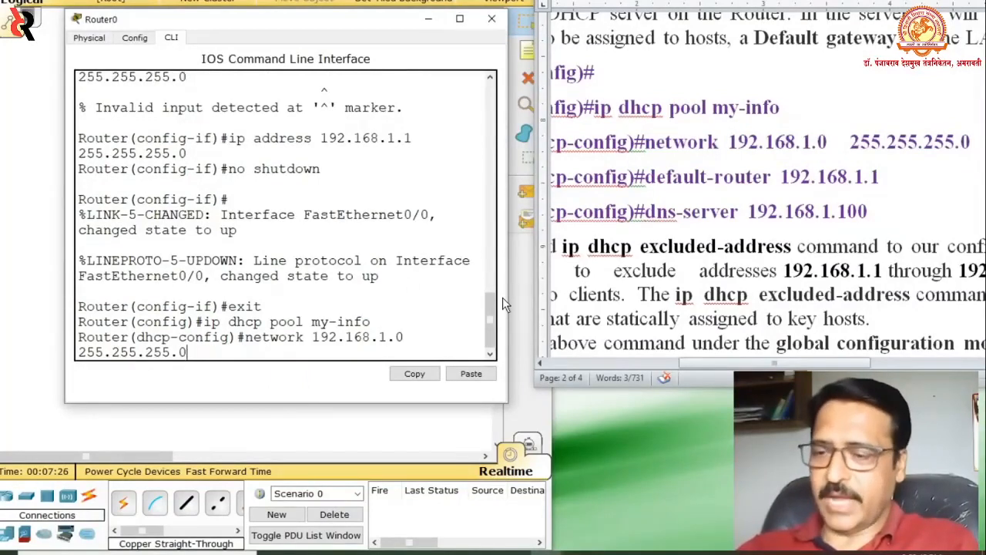
{"action": "key", "text": "Return"}
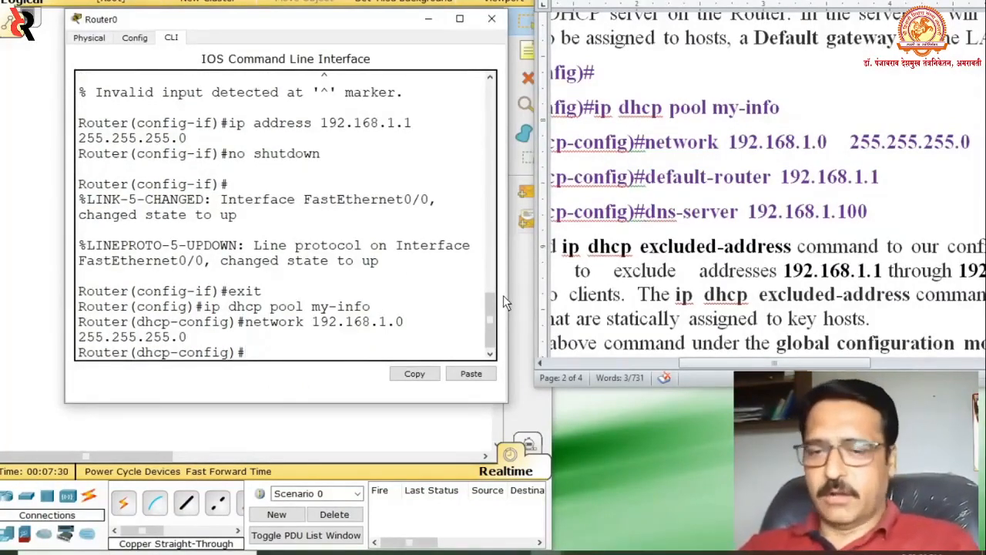
- Copy default-router 192.168.1.1 from the document and run it on Router0 to set the DHCP pool's default gateway
{"action": "left_click", "coordinate": [647, 177]}
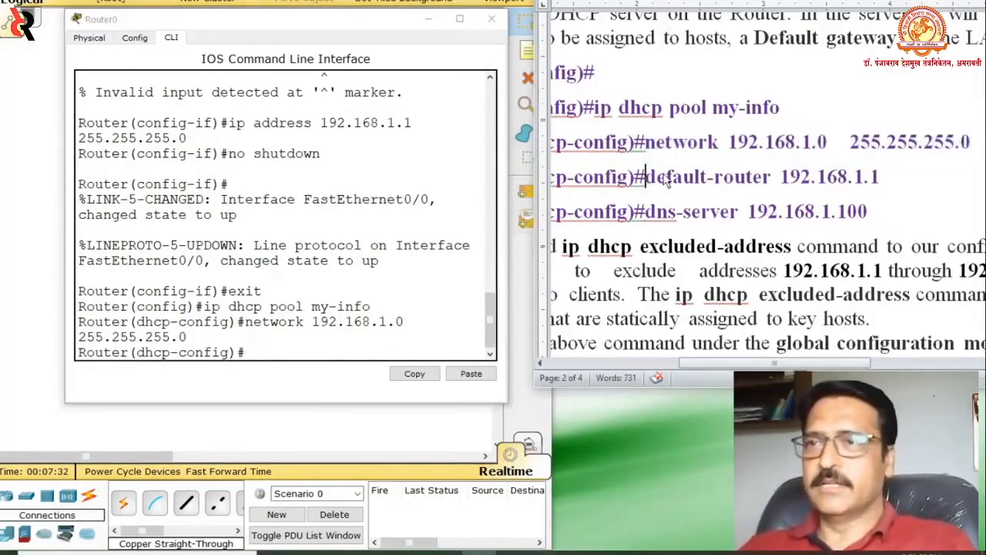
{"action": "left_click_drag", "start_coordinate": [647, 178], "coordinate": [879, 176]}
{"action": "right_click", "coordinate": [864, 189]}
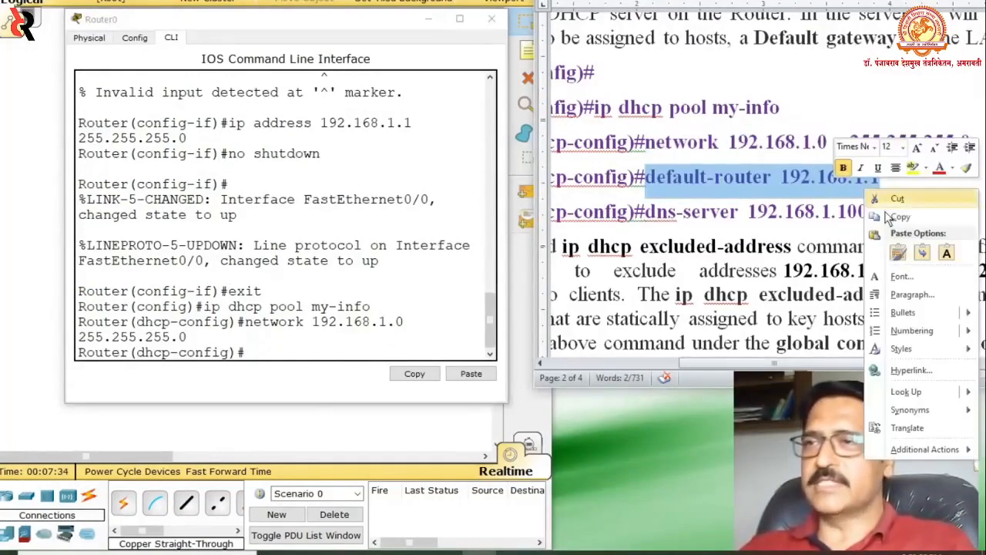
{"action": "left_click", "coordinate": [899, 213]}
{"action": "left_click", "coordinate": [286, 359]}
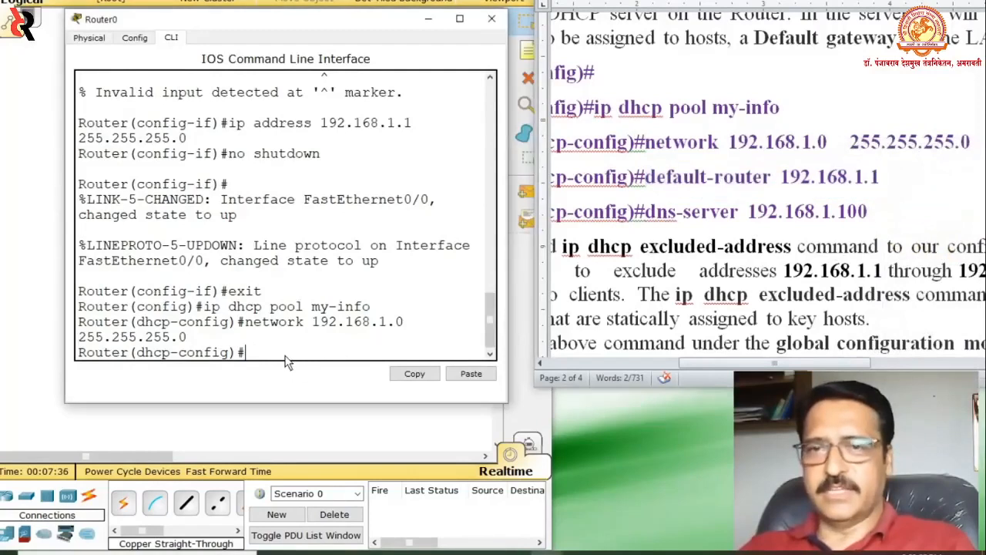
{"action": "right_click", "coordinate": [286, 359]}
{"action": "left_click", "coordinate": [308, 377]}
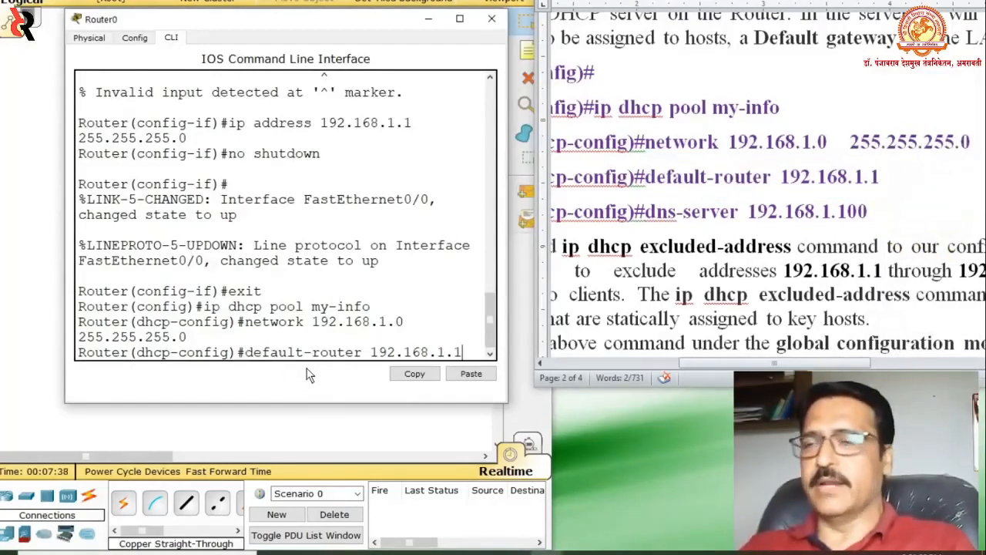
{"action": "key", "text": "Return"}
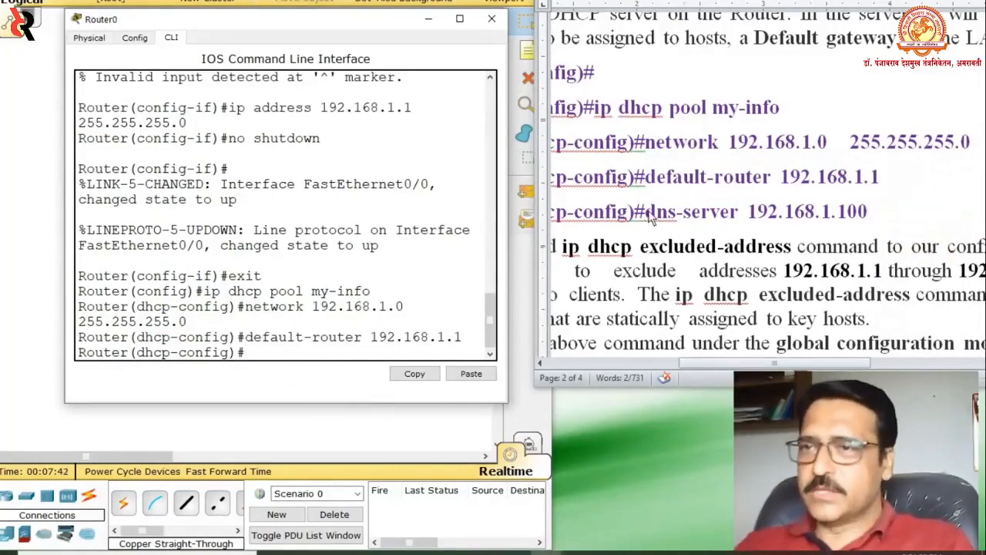
- Copy dns-server 192.168.1.100 from the document and run it on Router0 to set the DHCP pool's DNS server
{"action": "left_click_drag", "start_coordinate": [647, 214], "coordinate": [861, 216]}
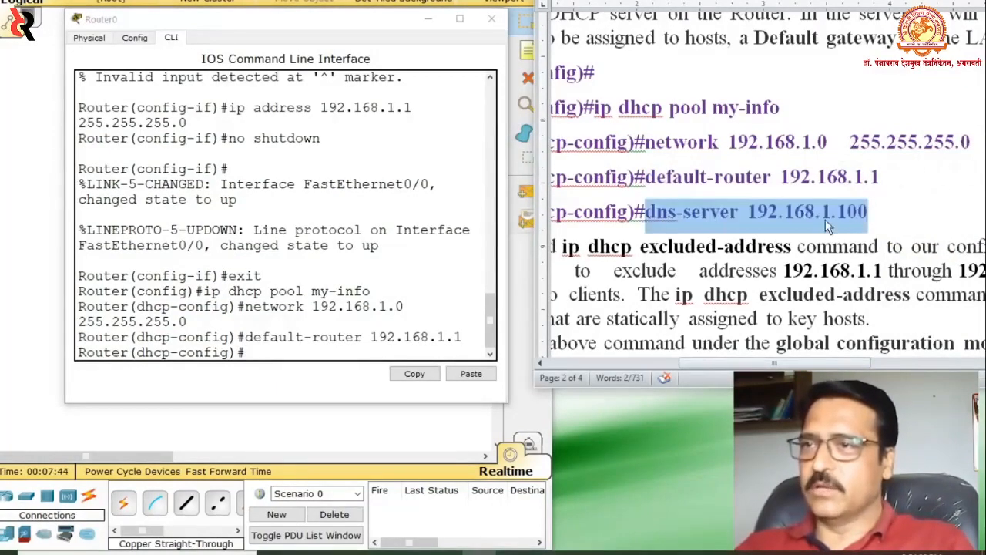
{"action": "right_click", "coordinate": [825, 220]}
{"action": "left_click", "coordinate": [845, 243]}
{"action": "left_click", "coordinate": [262, 362]}
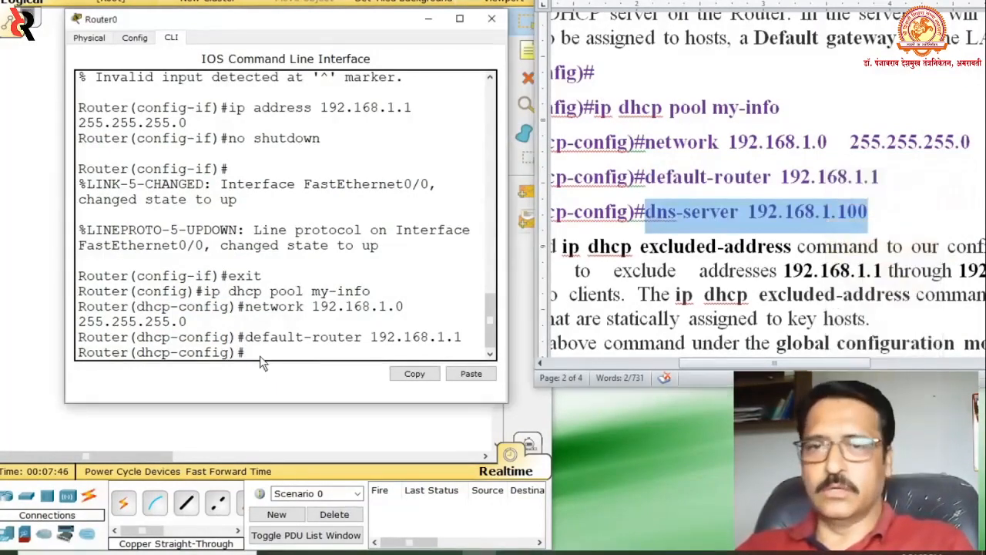
{"action": "right_click", "coordinate": [263, 357]}
{"action": "left_click", "coordinate": [292, 376]}
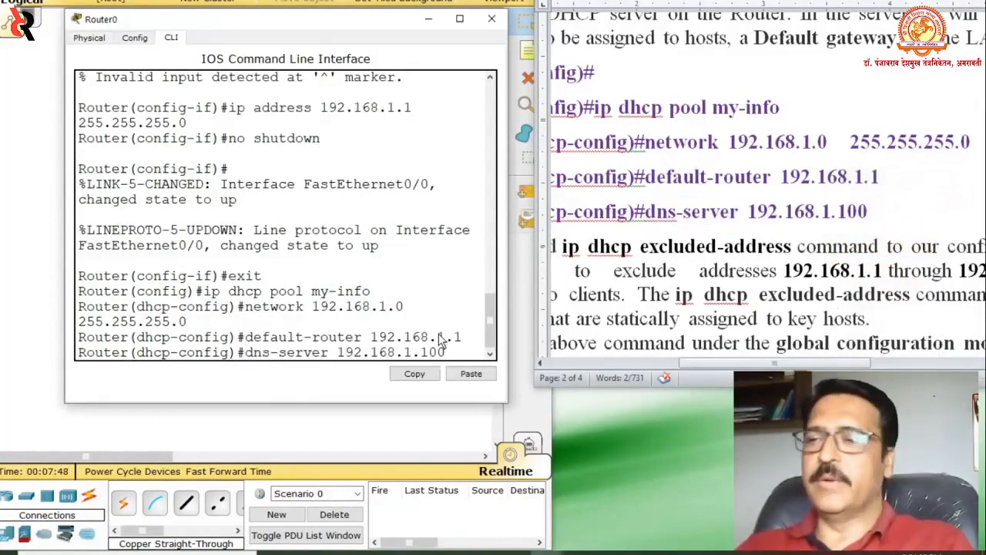
{"action": "key", "text": "Return"}
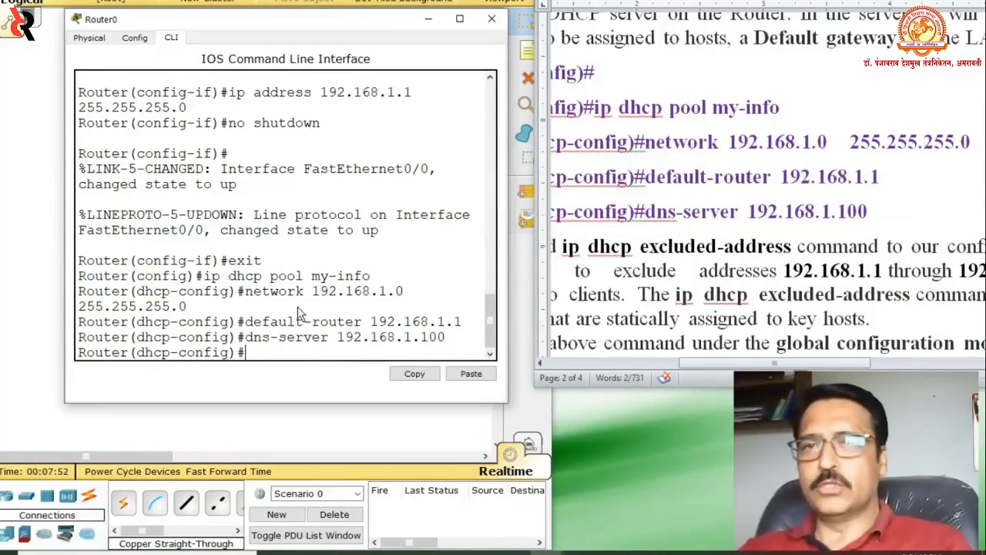
- Find the address exclusion instructions in the procedure document and copy the command ip dhcp excluded-address 192.168.1.1 192.168.1.10
{"action": "left_click", "coordinate": [707, 279]}
{"action": "scroll", "coordinate": [701, 308], "scroll_direction": "down", "scroll_amount": 3}
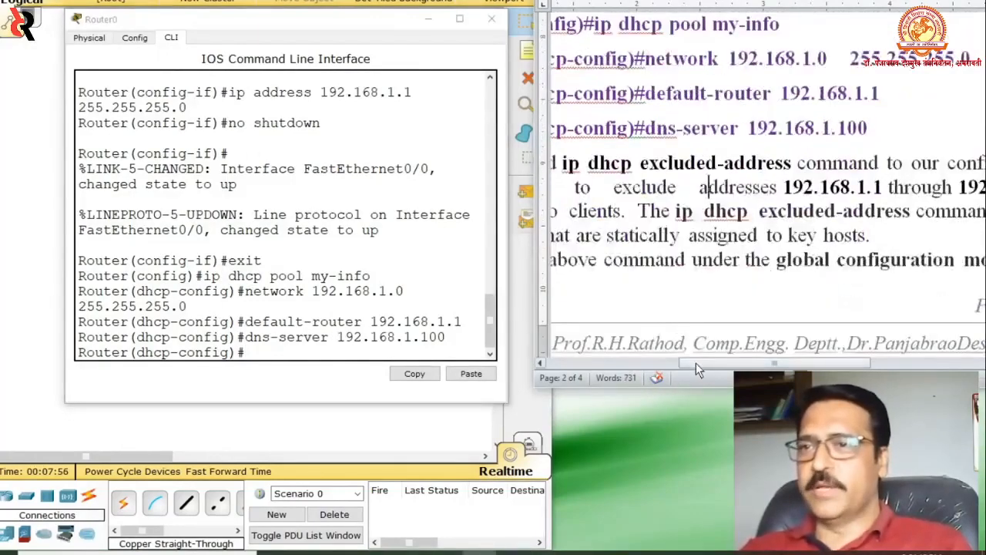
{"action": "left_click_drag", "start_coordinate": [696, 363], "coordinate": [653, 371]}
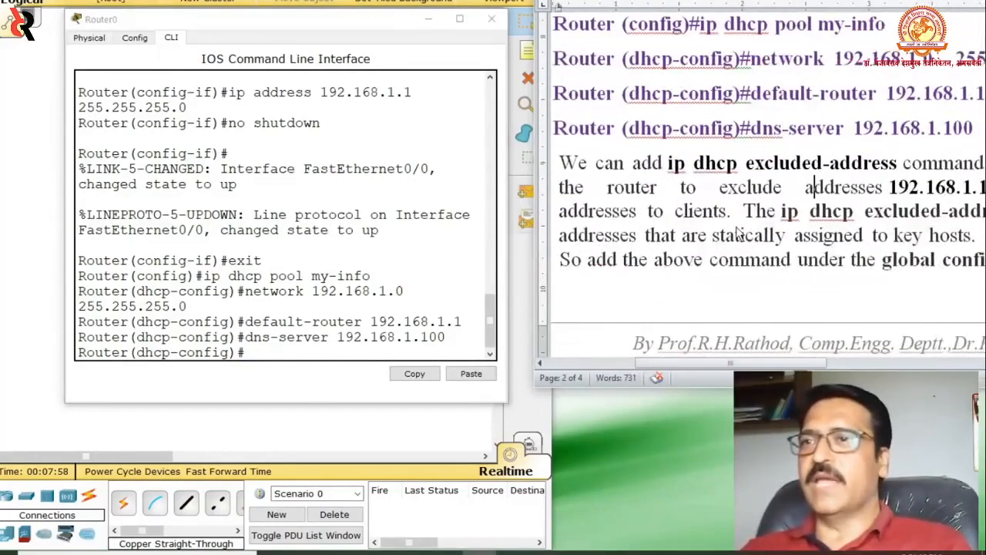
{"action": "left_click_drag", "start_coordinate": [669, 165], "coordinate": [871, 164]}
{"action": "left_click", "coordinate": [734, 235]}
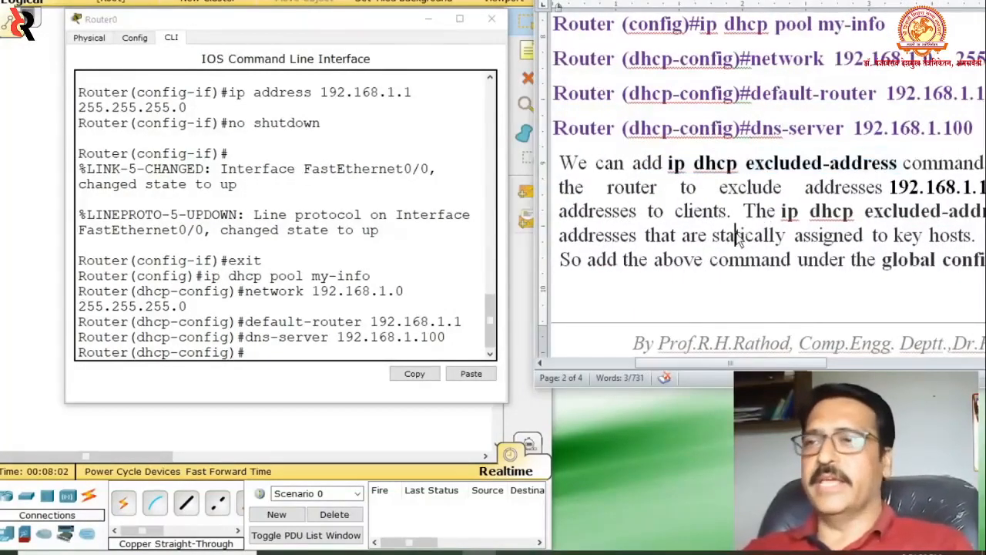
{"action": "scroll", "coordinate": [738, 241], "scroll_direction": "down", "scroll_amount": 2}
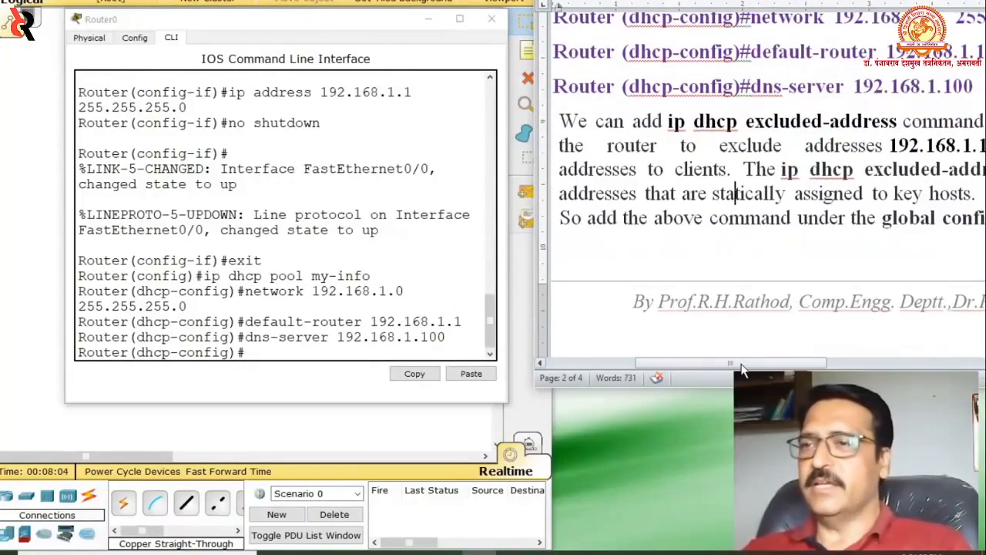
{"action": "scroll", "coordinate": [732, 258], "scroll_direction": "down", "scroll_amount": 9}
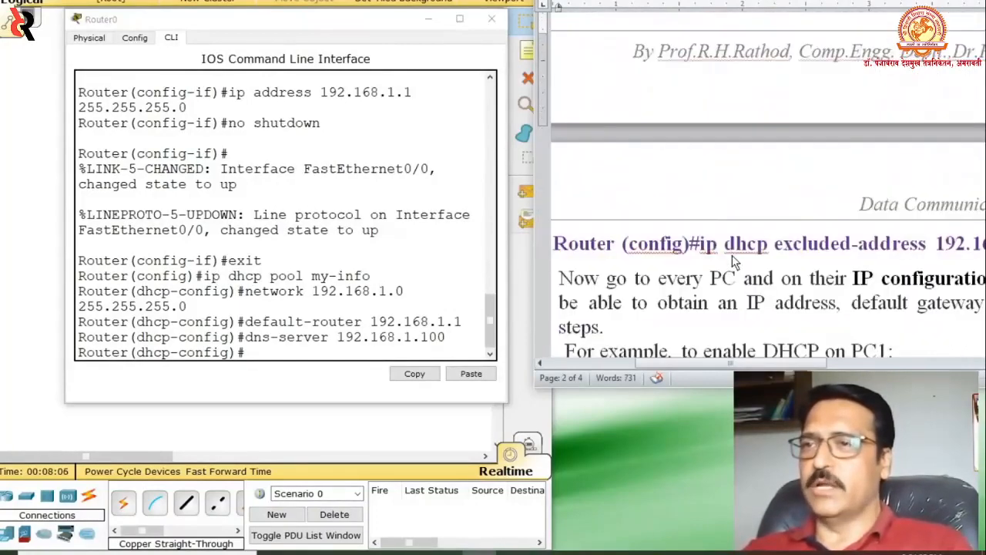
{"action": "scroll", "coordinate": [734, 262], "scroll_direction": "down", "scroll_amount": 2}
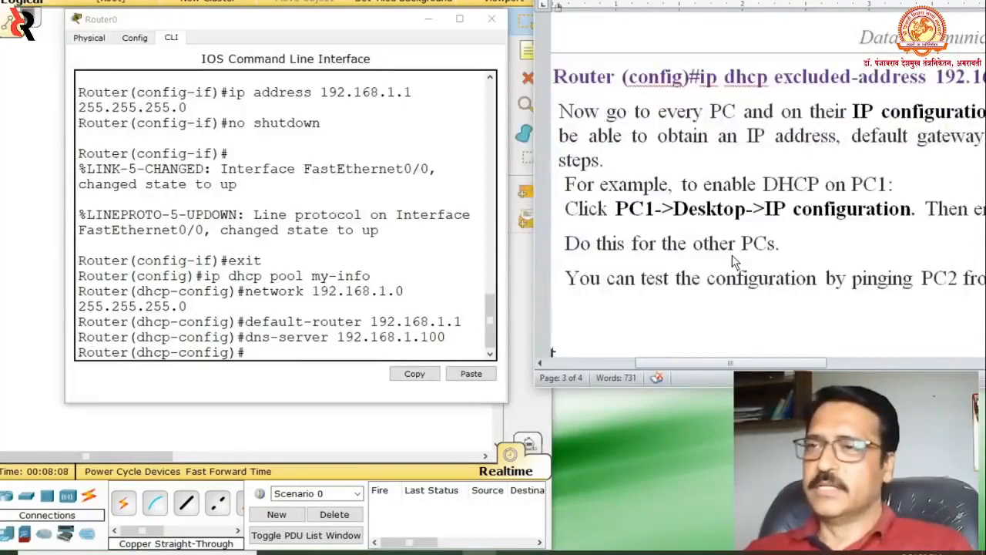
{"action": "scroll", "coordinate": [733, 262], "scroll_direction": "up", "scroll_amount": 1}
{"action": "scroll", "coordinate": [733, 262], "scroll_direction": "up", "scroll_amount": 1}
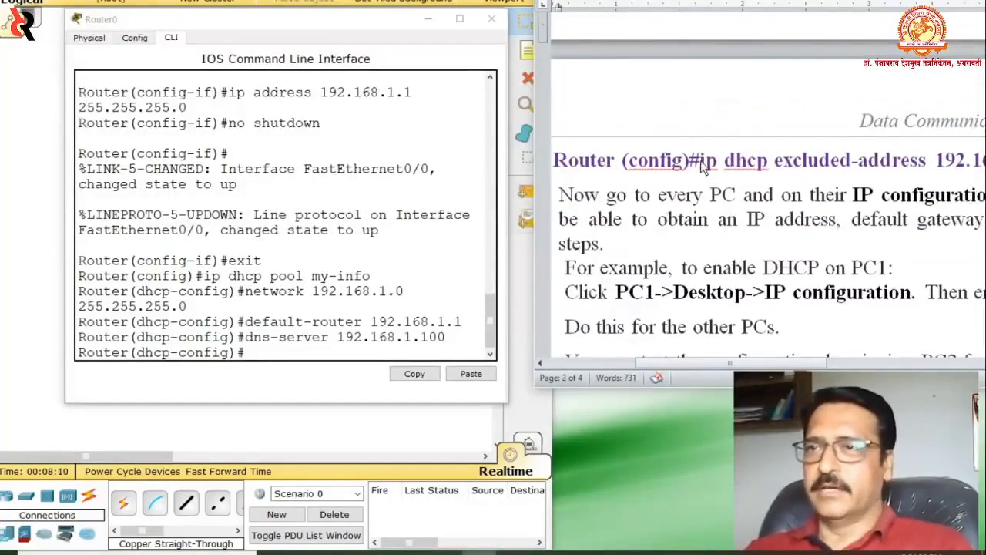
{"action": "left_click_drag", "start_coordinate": [701, 160], "coordinate": [984, 163]}
{"action": "left_click_drag", "start_coordinate": [819, 362], "coordinate": [884, 362]}
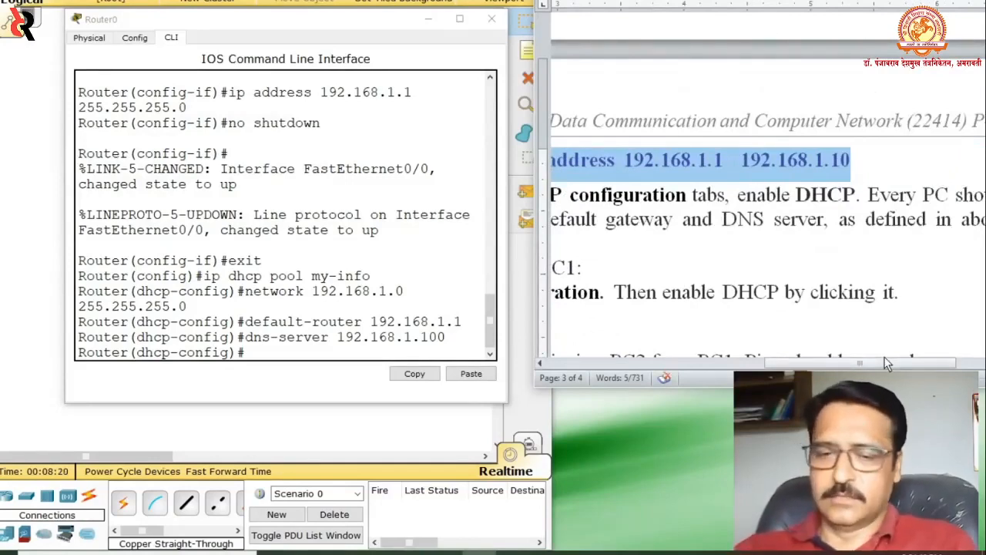
- Paste and run ip dhcp excluded-address 192.168.1.1 192.168.1.10 on Router0 to reserve those addresses from DHCP assignment
{"action": "left_click", "coordinate": [311, 353]}
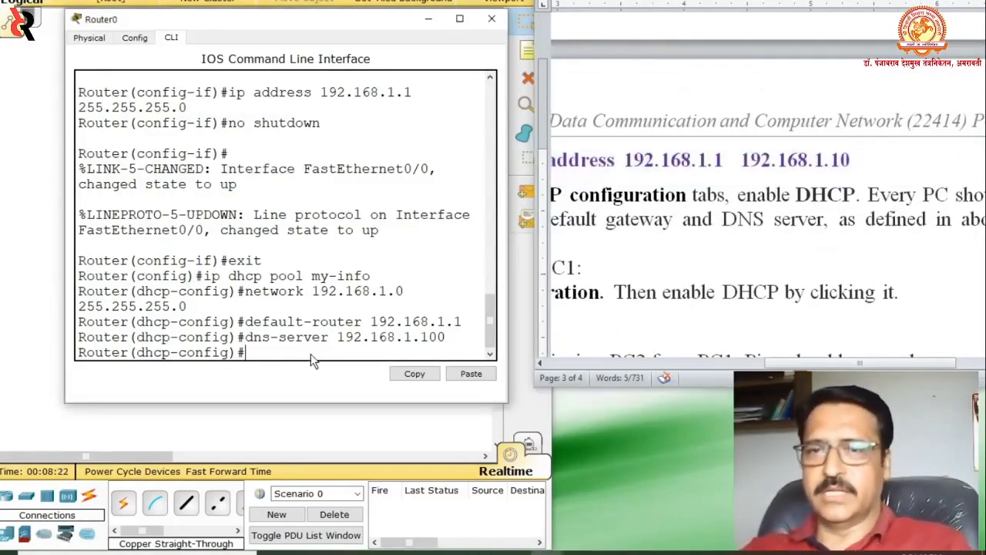
{"action": "right_click", "coordinate": [310, 353]}
{"action": "left_click", "coordinate": [346, 378]}
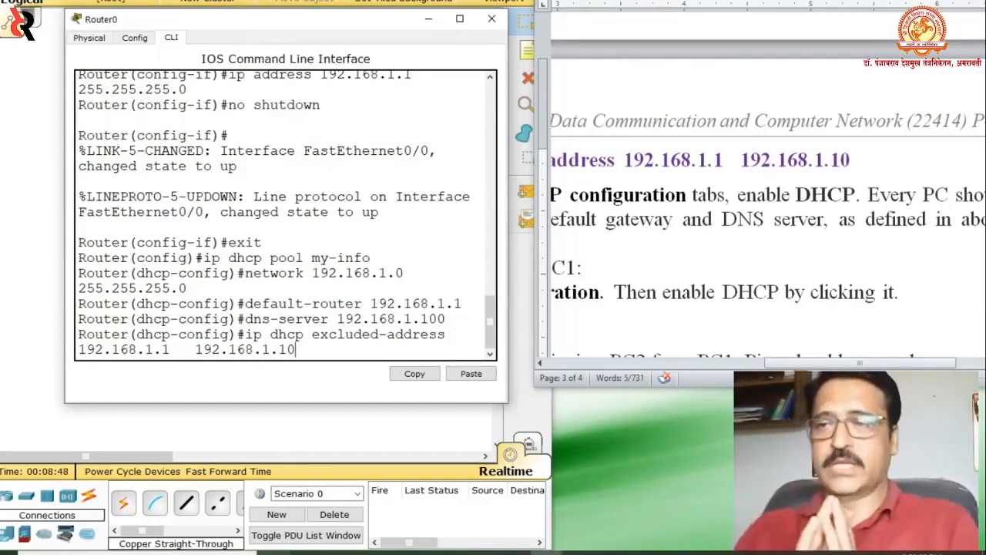
{"action": "key", "text": "Return"}
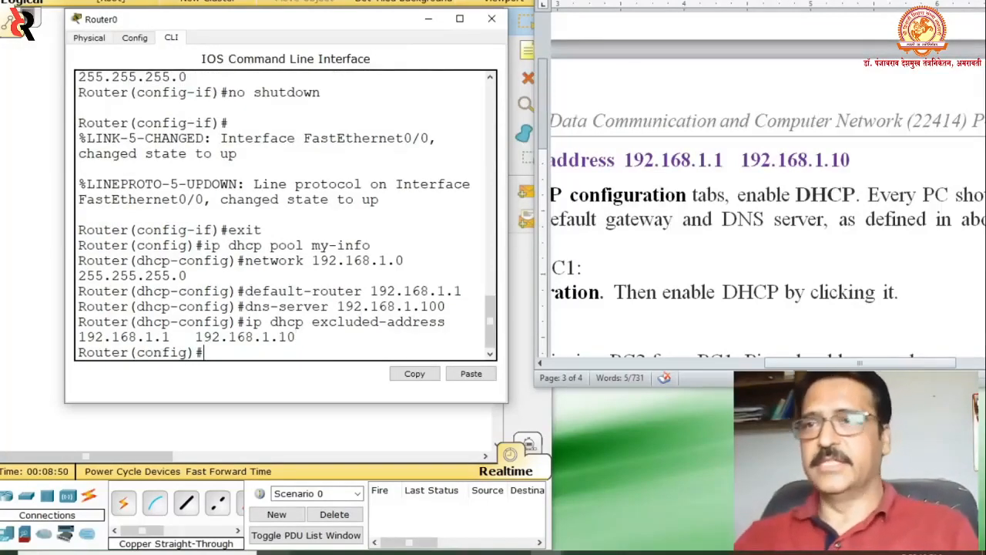
- Read step 5 of the procedure about enabling DHCP on every PC, and close Router0's configuration window
{"action": "left_click", "coordinate": [787, 364]}
{"action": "left_click_drag", "start_coordinate": [794, 364], "coordinate": [643, 365]}
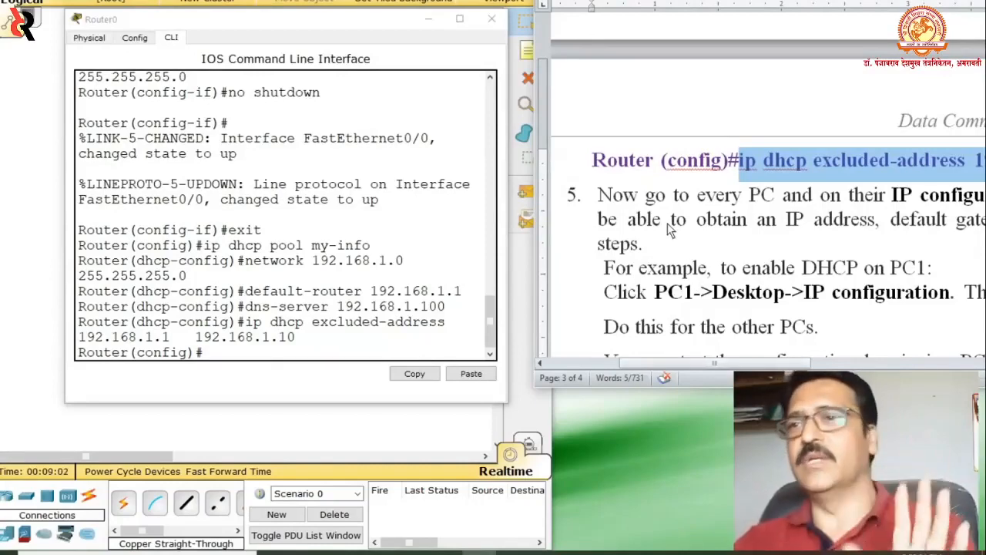
{"action": "left_click", "coordinate": [693, 239]}
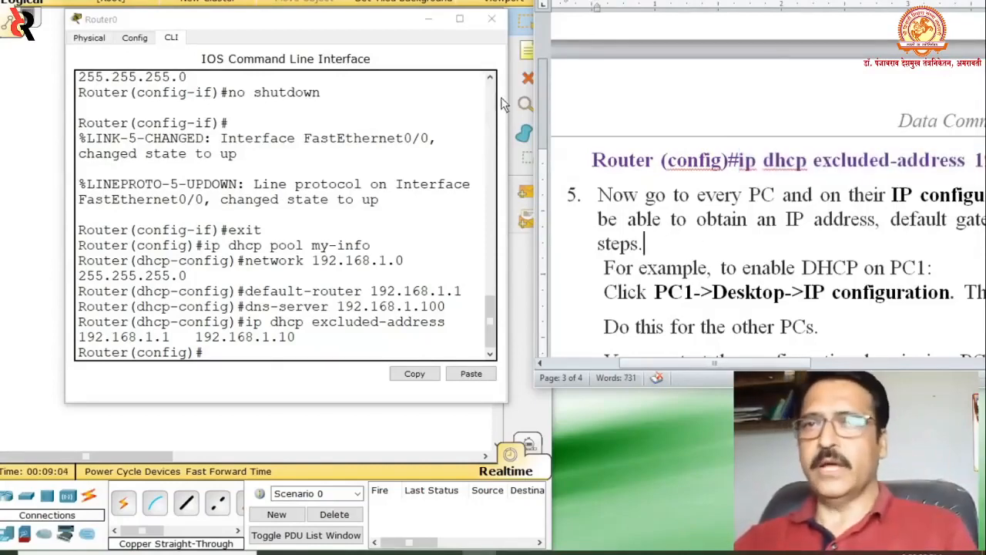
{"action": "left_click", "coordinate": [491, 18]}
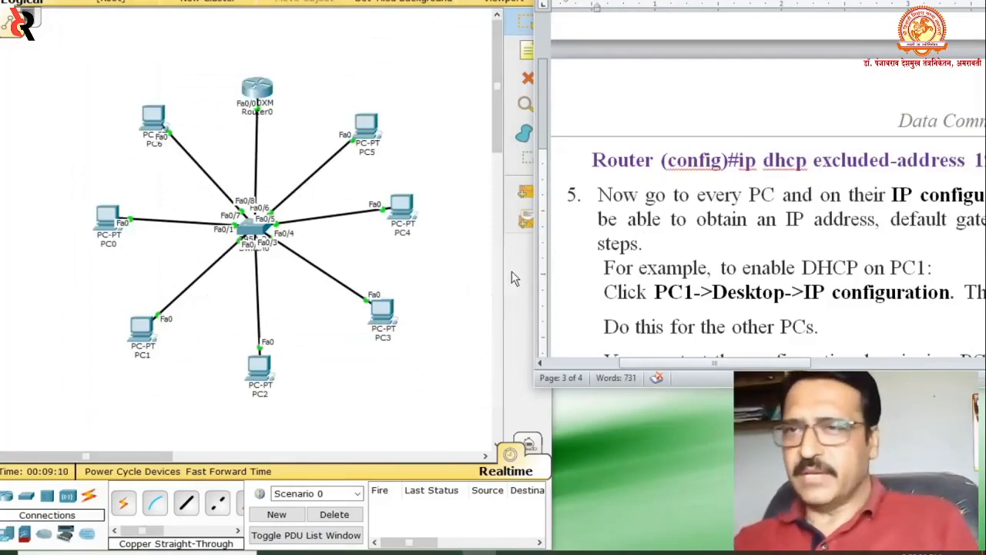
- Try to send a simple PDU from PC0 to PC4 to test connectivity before the PCs have addresses
{"action": "left_click", "coordinate": [520, 194]}
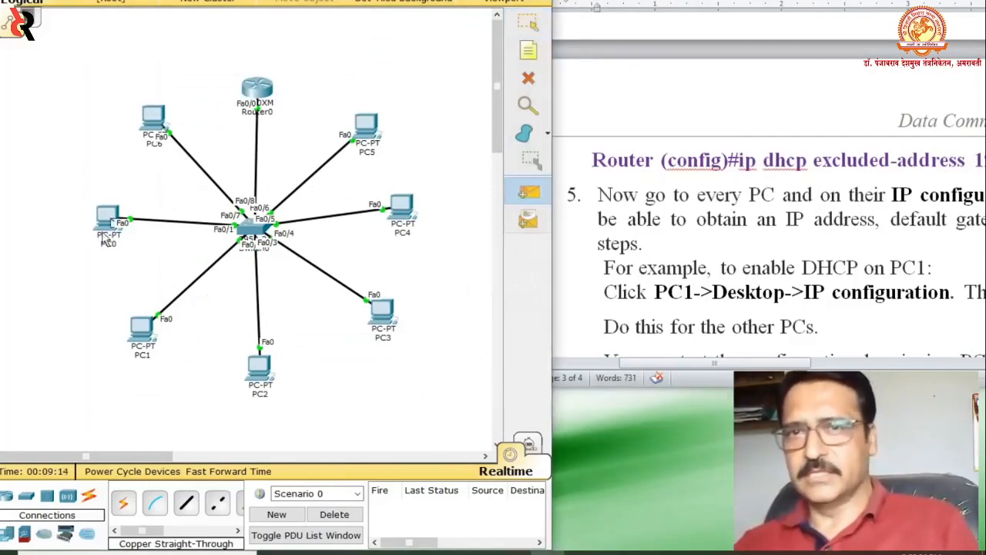
{"action": "left_click", "coordinate": [404, 211]}
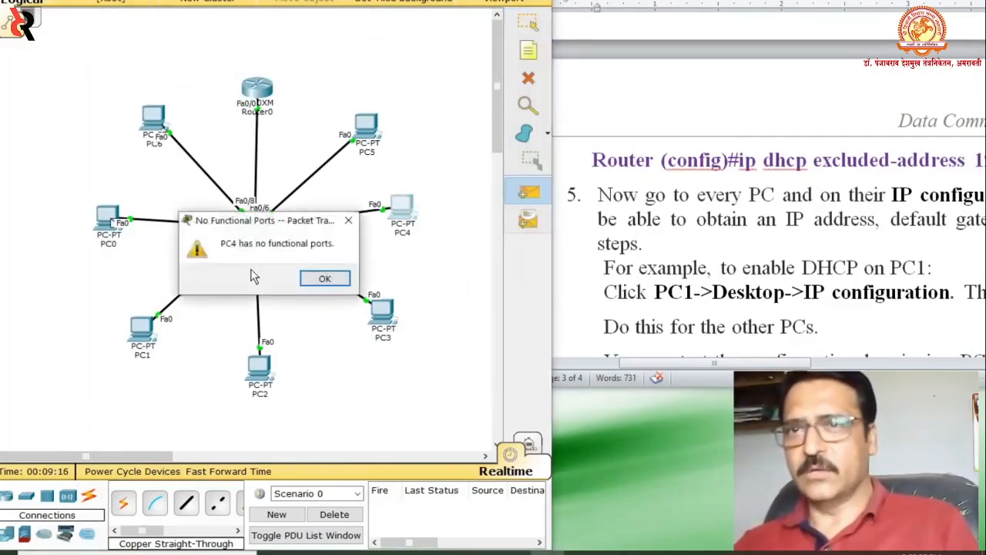
{"action": "left_click", "coordinate": [324, 279]}
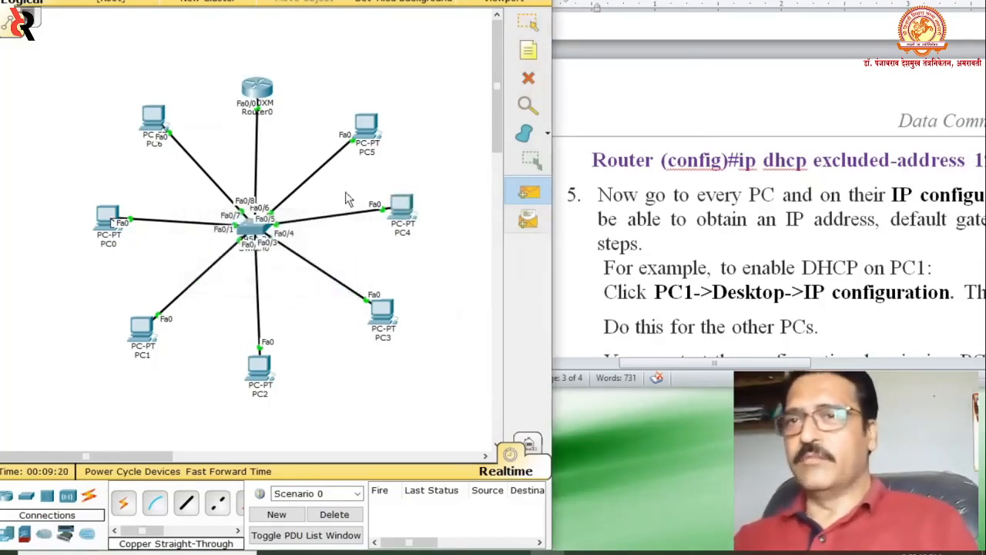
{"action": "key", "text": "Escape"}
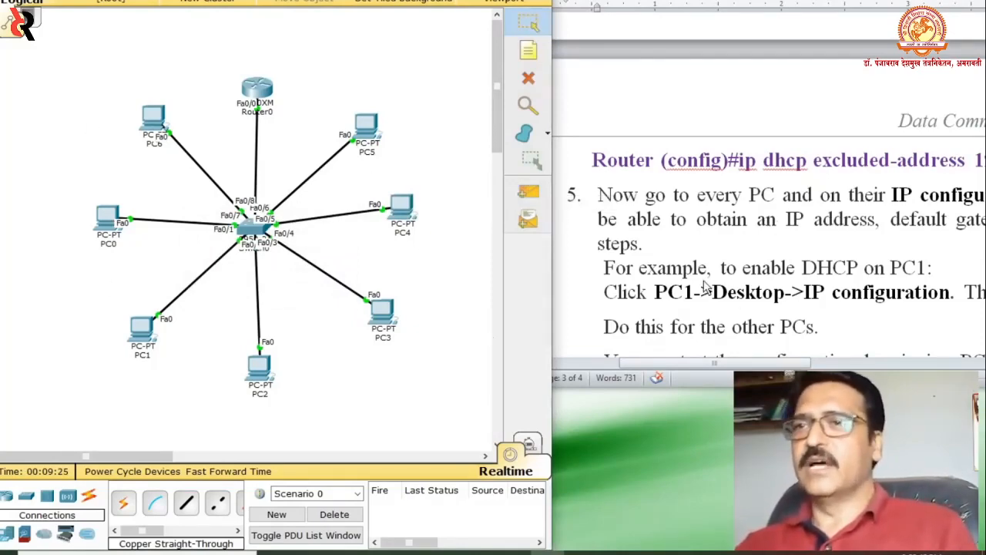
- Review the remaining procedure steps and result in the Practical-12 document, and close it without saving the changes
{"action": "left_click", "coordinate": [651, 244]}
{"action": "scroll", "coordinate": [715, 260], "scroll_direction": "down", "scroll_amount": 3}
{"action": "scroll", "coordinate": [715, 260], "scroll_direction": "down", "scroll_amount": 10}
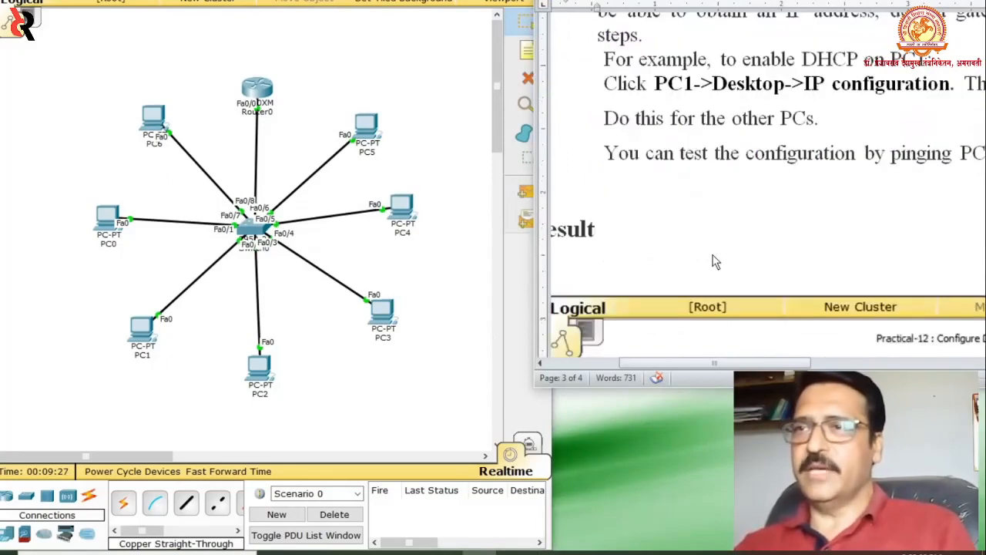
{"action": "scroll", "coordinate": [716, 254], "scroll_direction": "down", "scroll_amount": 4}
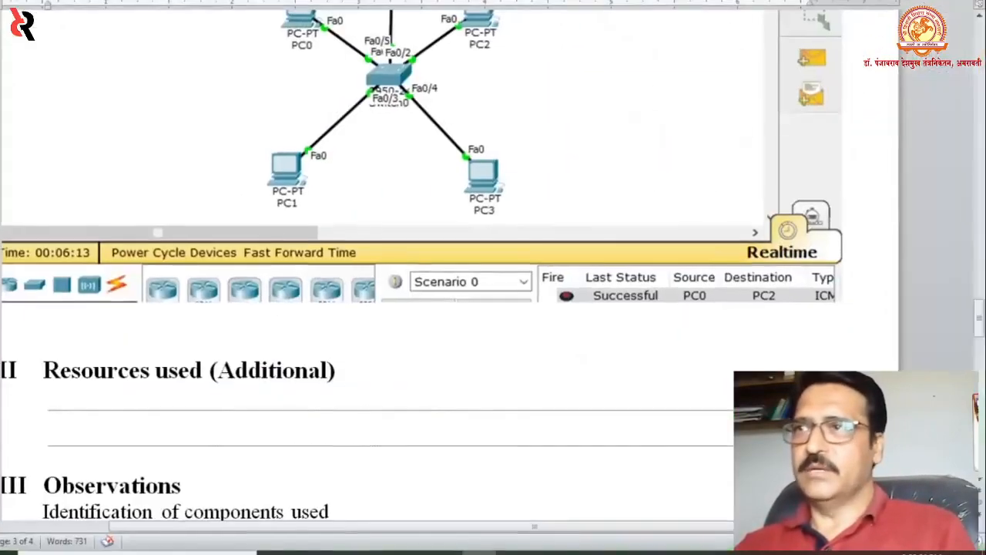
{"action": "key", "text": "alt+F4"}
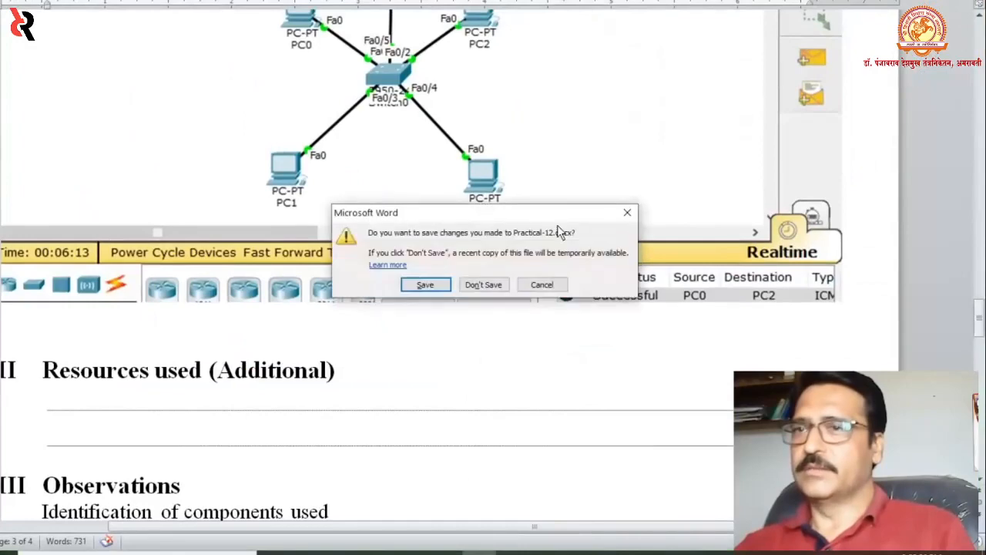
{"action": "left_click", "coordinate": [484, 285]}
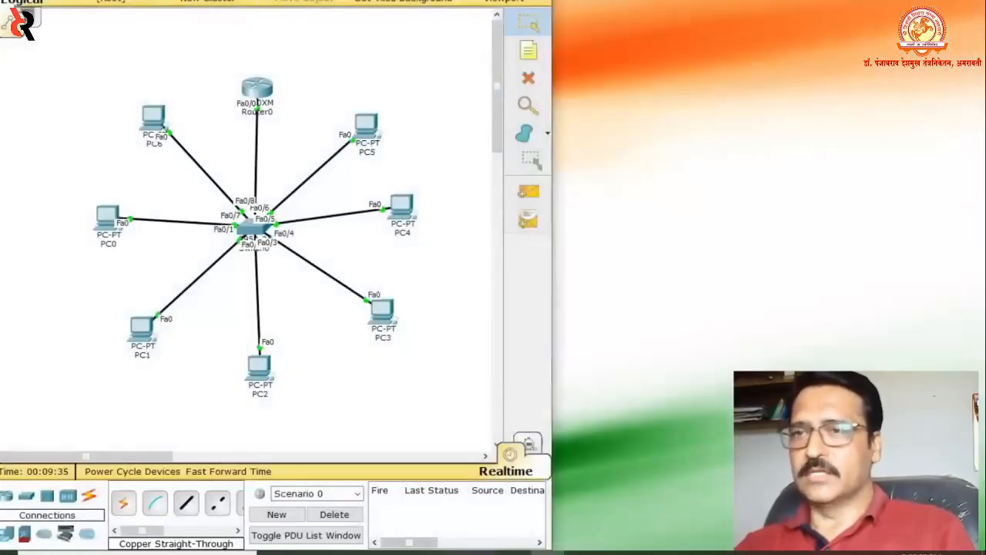
- Enlarge the workspace window and move the whole router, switch and PC topology toward the middle of the canvas
{"action": "left_click", "coordinate": [499, 1]}
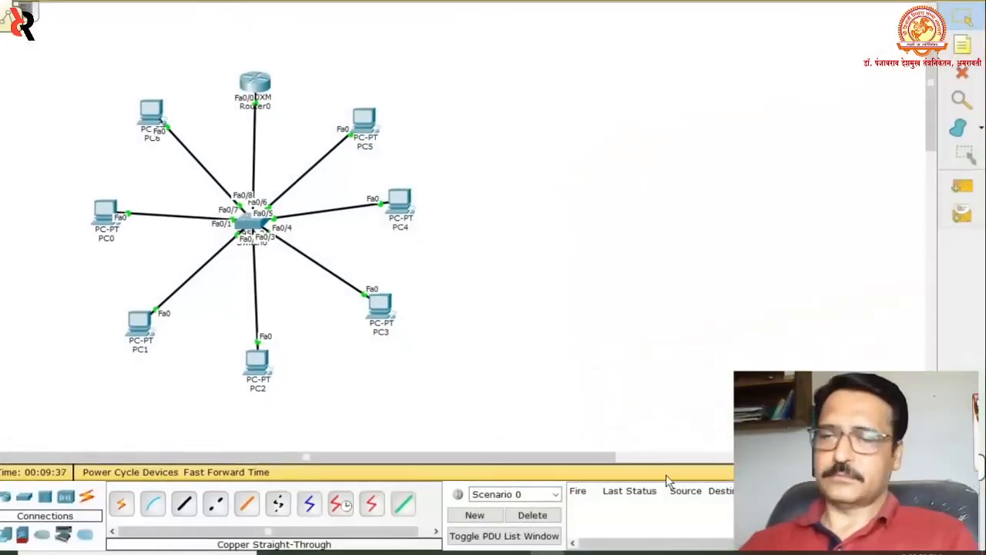
{"action": "left_click_drag", "start_coordinate": [53, 71], "coordinate": [495, 416]}
{"action": "left_click_drag", "start_coordinate": [273, 228], "coordinate": [416, 213]}
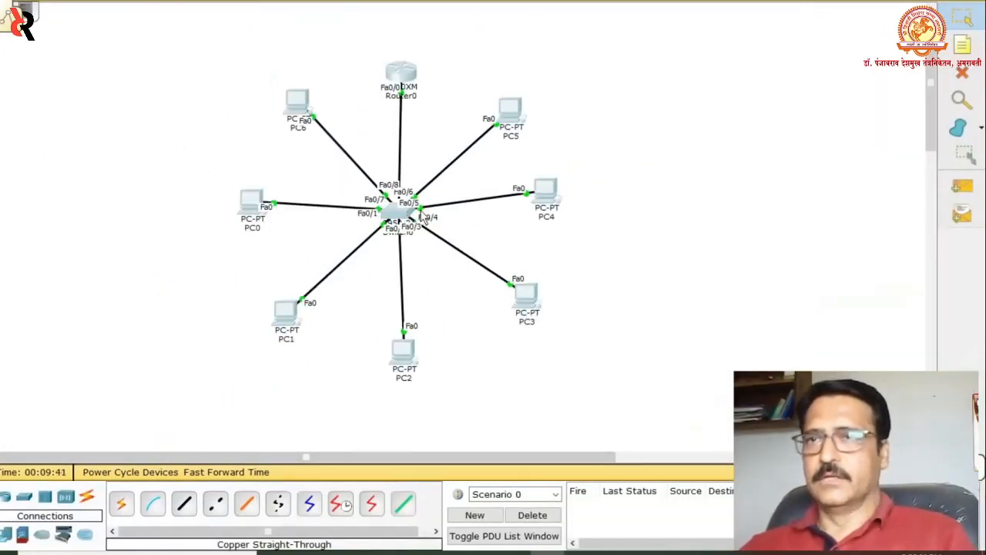
{"action": "left_click", "coordinate": [652, 231]}
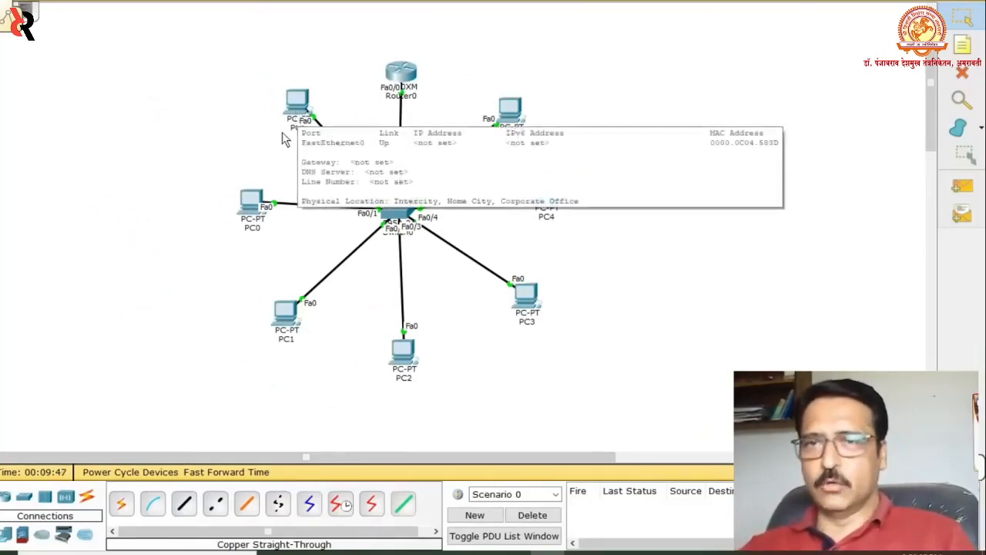
- Switch PC0's IP configuration from static to DHCP so it requests an address from the router, and close its window
{"action": "left_click", "coordinate": [253, 222]}
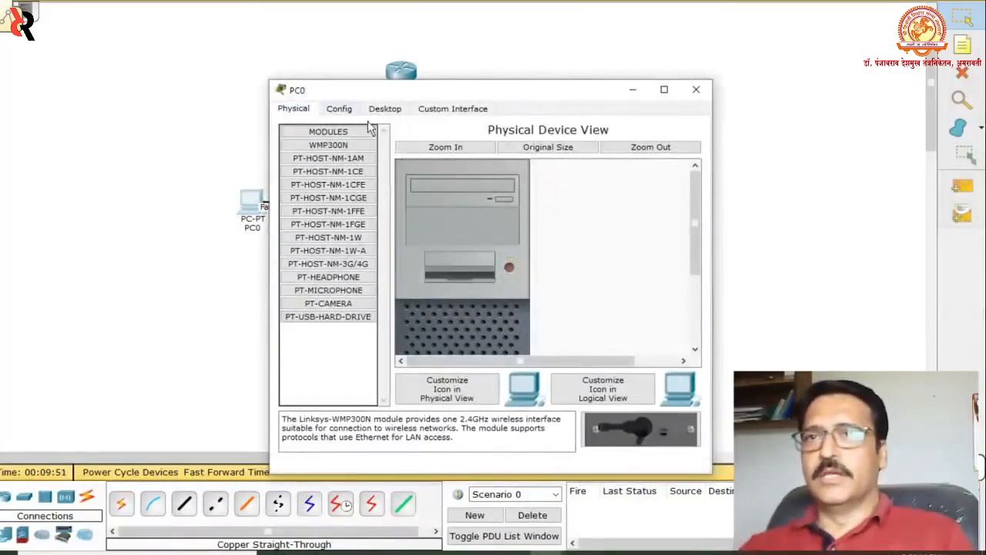
{"action": "left_click_drag", "start_coordinate": [477, 96], "coordinate": [675, 19]}
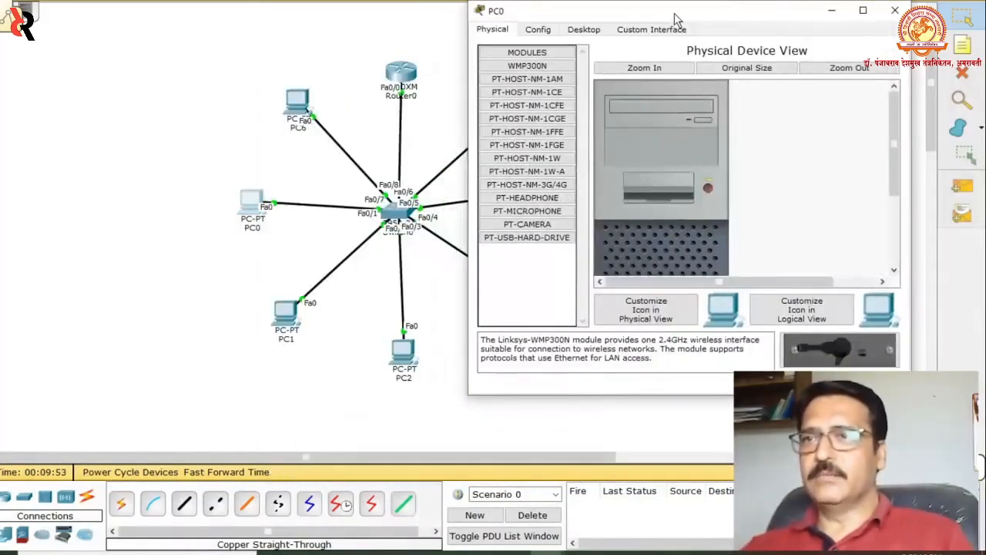
{"action": "left_click", "coordinate": [586, 31]}
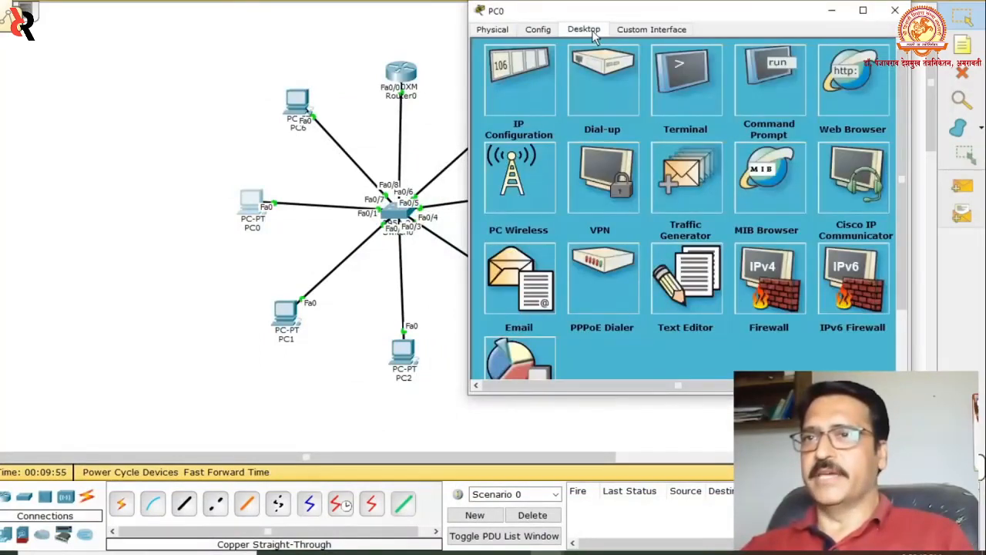
{"action": "left_click", "coordinate": [517, 99]}
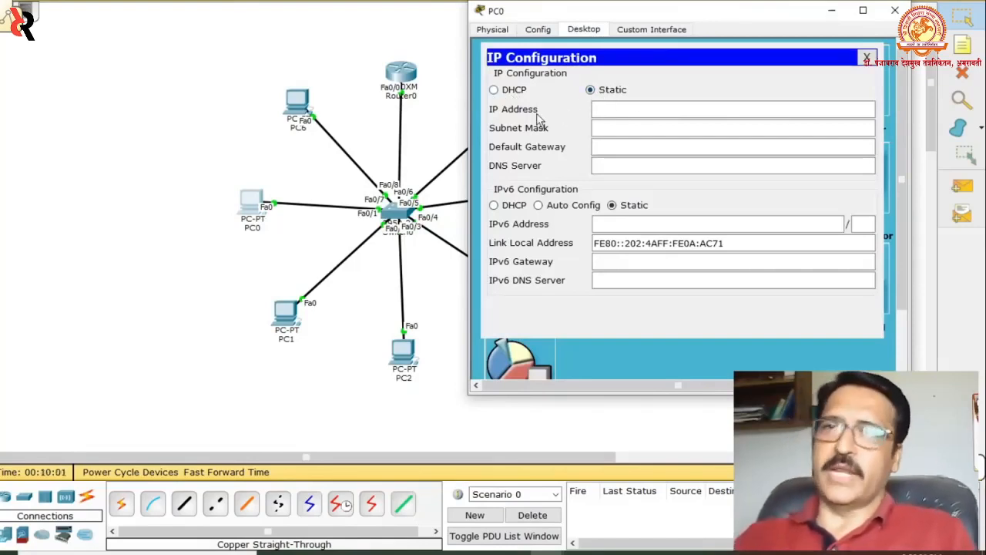
{"action": "left_click", "coordinate": [494, 90]}
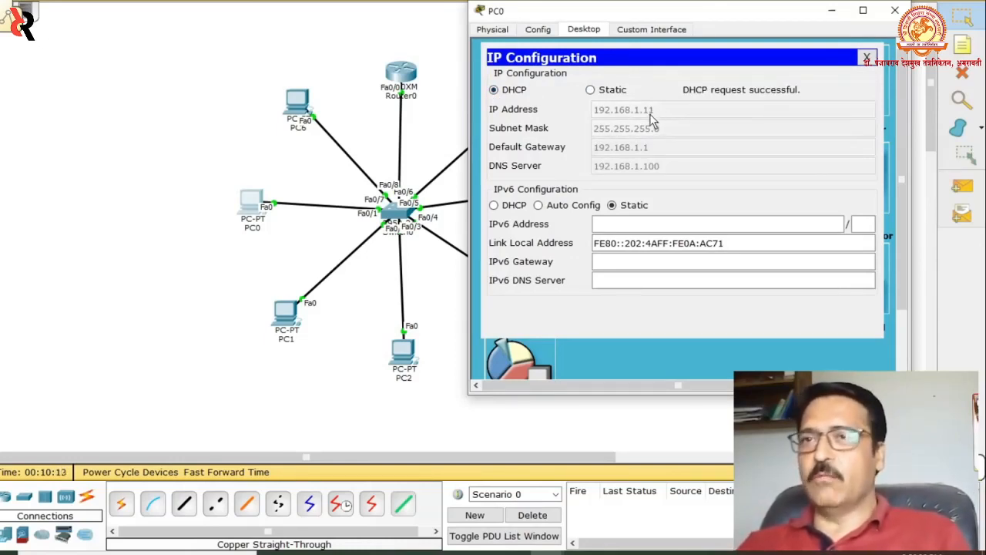
{"action": "left_click", "coordinate": [460, 107]}
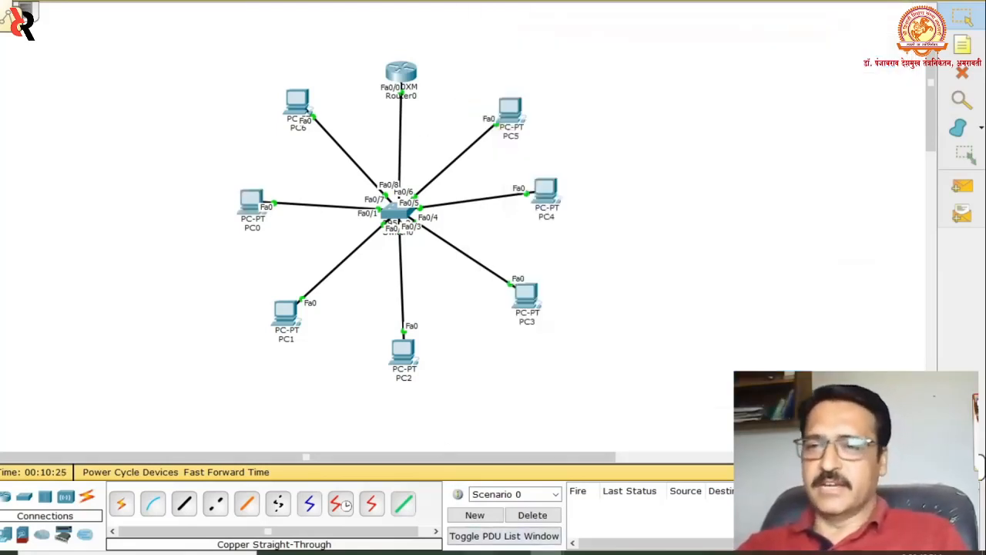
{"action": "left_click", "coordinate": [620, 493]}
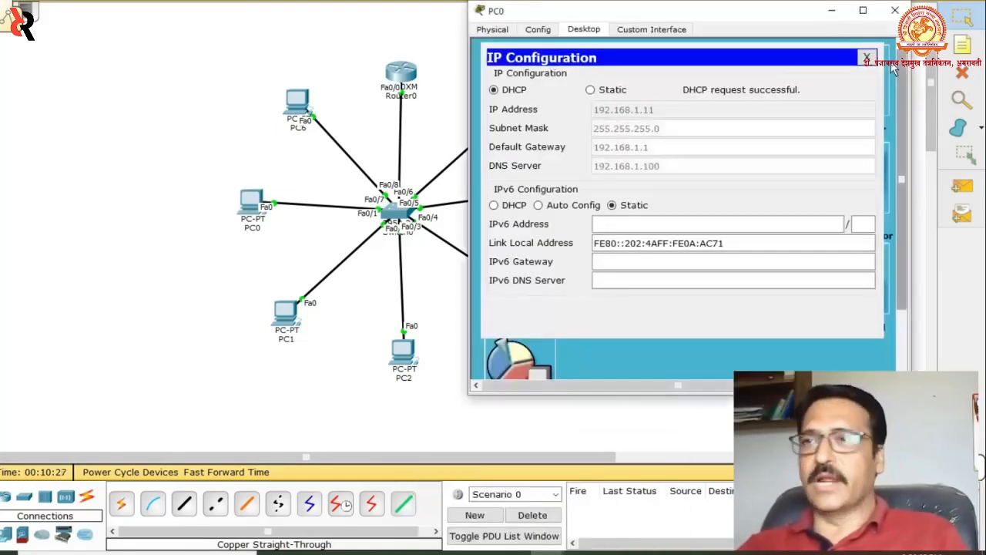
{"action": "left_click", "coordinate": [867, 57]}
{"action": "left_click", "coordinate": [893, 11]}
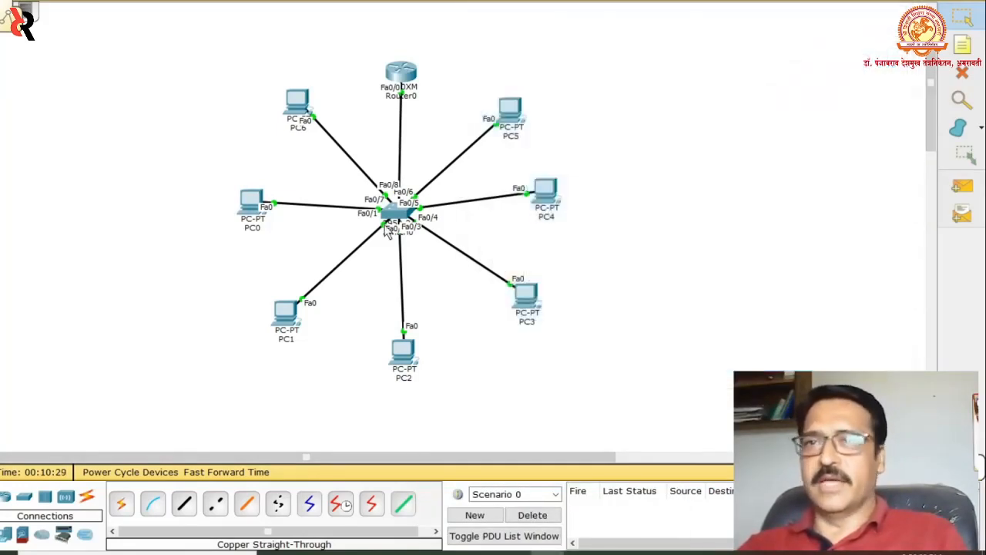
- Set PC1's IPv4 configuration to DHCP, let it obtain its address settings, and close the PC1 window
{"action": "left_click", "coordinate": [296, 324]}
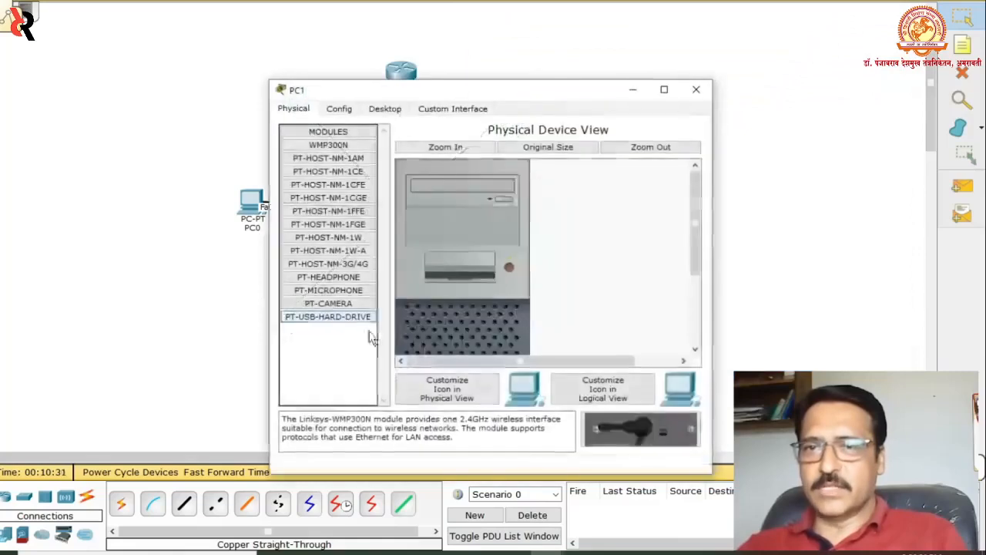
{"action": "left_click", "coordinate": [387, 109]}
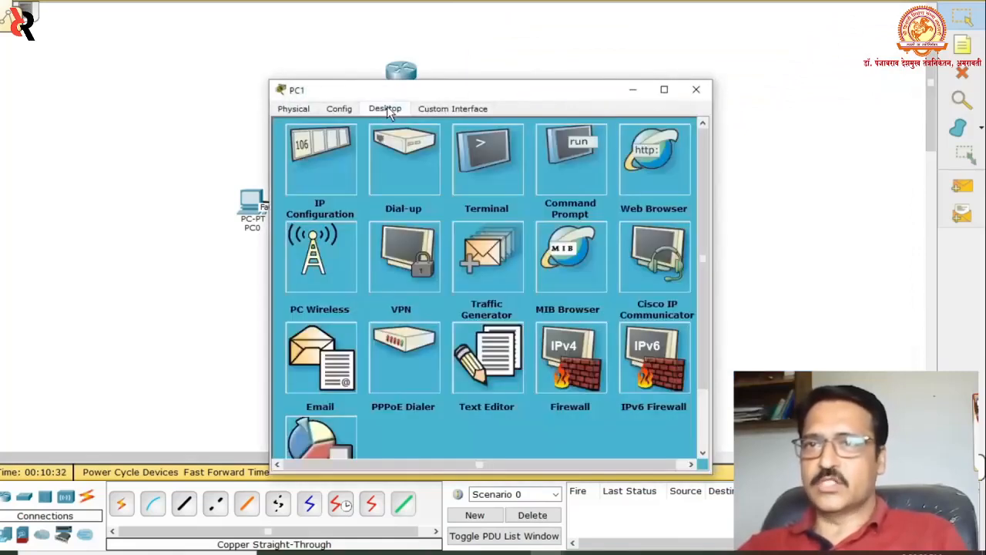
{"action": "left_click", "coordinate": [315, 184]}
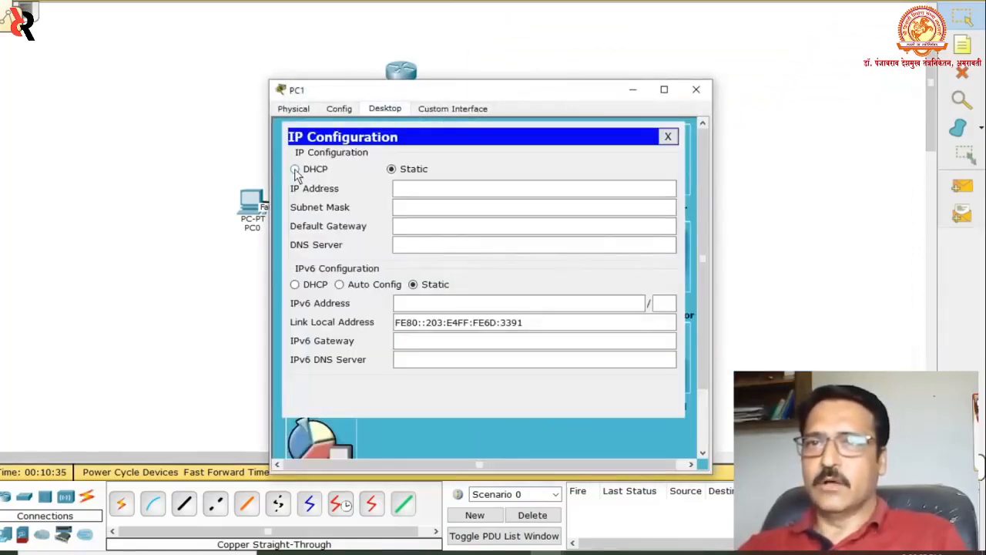
{"action": "left_click", "coordinate": [295, 169]}
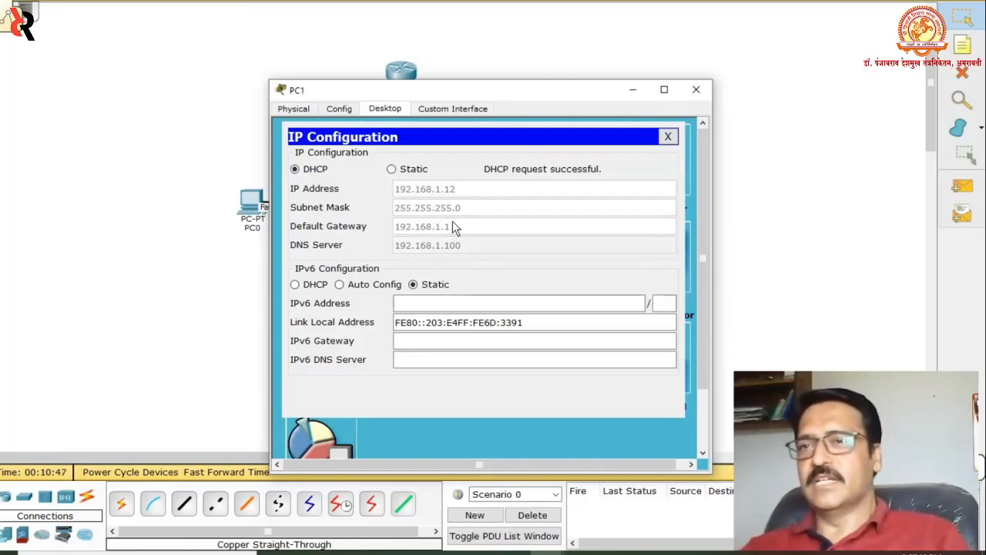
{"action": "left_click", "coordinate": [668, 138]}
{"action": "left_click", "coordinate": [698, 91]}
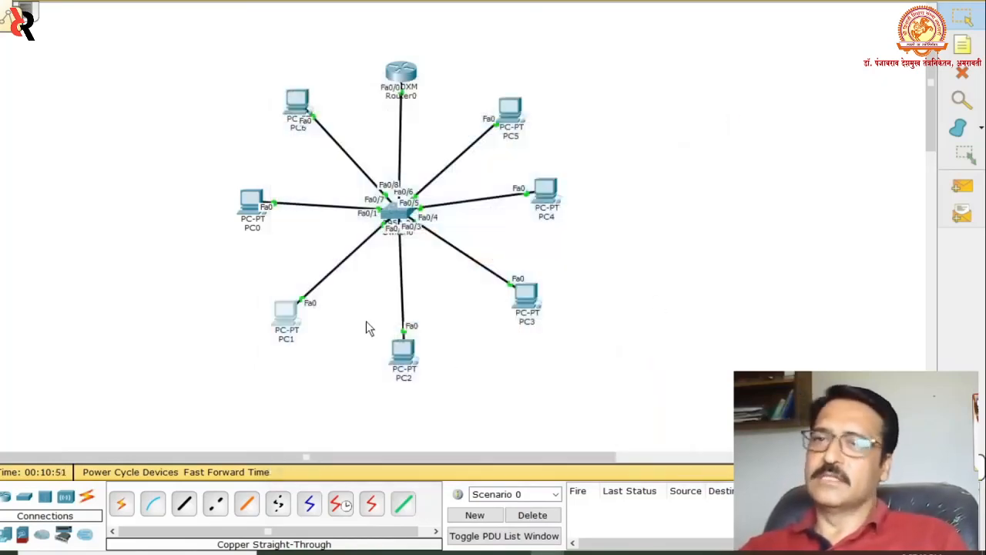
- Enable DHCP addressing for PC2 in its IP configuration and close the device window
{"action": "left_click", "coordinate": [403, 351]}
{"action": "left_click", "coordinate": [385, 109]}
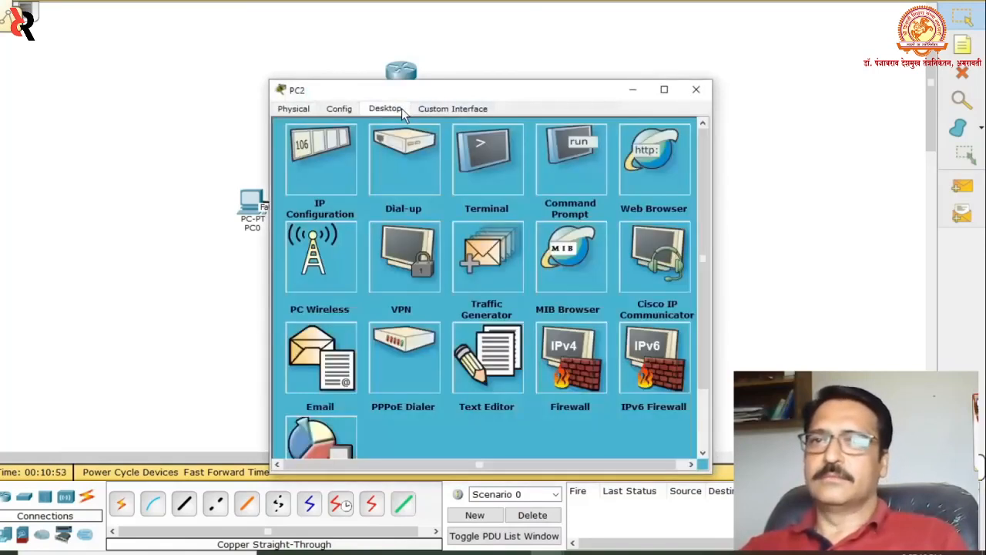
{"action": "left_click", "coordinate": [308, 173]}
{"action": "left_click", "coordinate": [324, 170]}
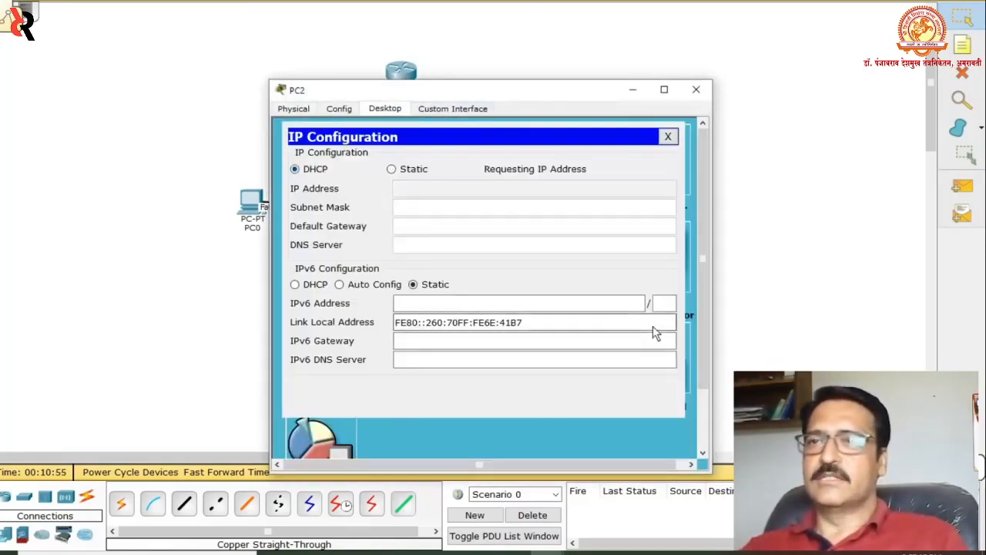
{"action": "left_click", "coordinate": [668, 137]}
{"action": "left_click", "coordinate": [696, 90]}
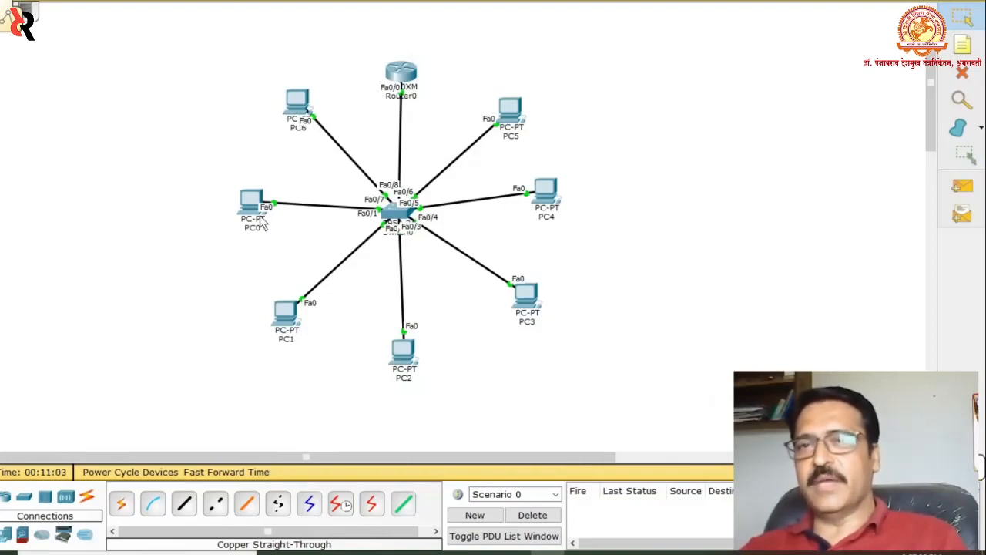
- Check the addresses of PC0 and PC1, and run PING 192.168.1.11 from PC1's Command Prompt to test connectivity with PC0
{"action": "mouse_move", "coordinate": [252, 224]}
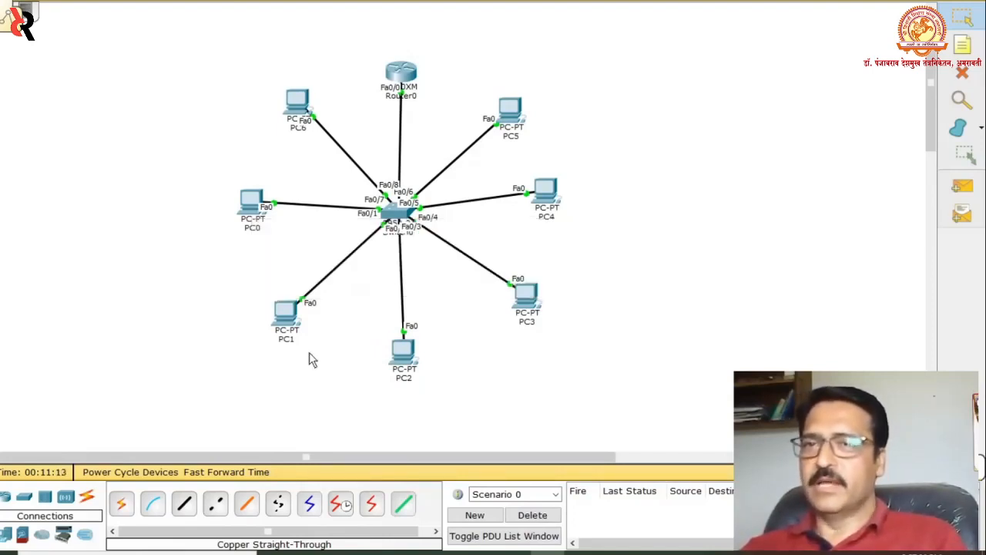
{"action": "mouse_move", "coordinate": [291, 319]}
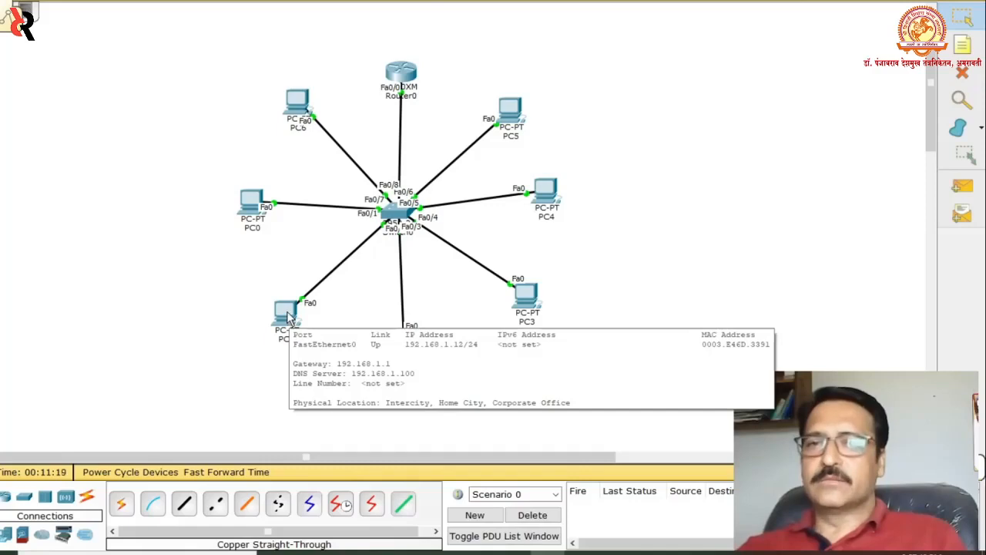
{"action": "left_click", "coordinate": [288, 317]}
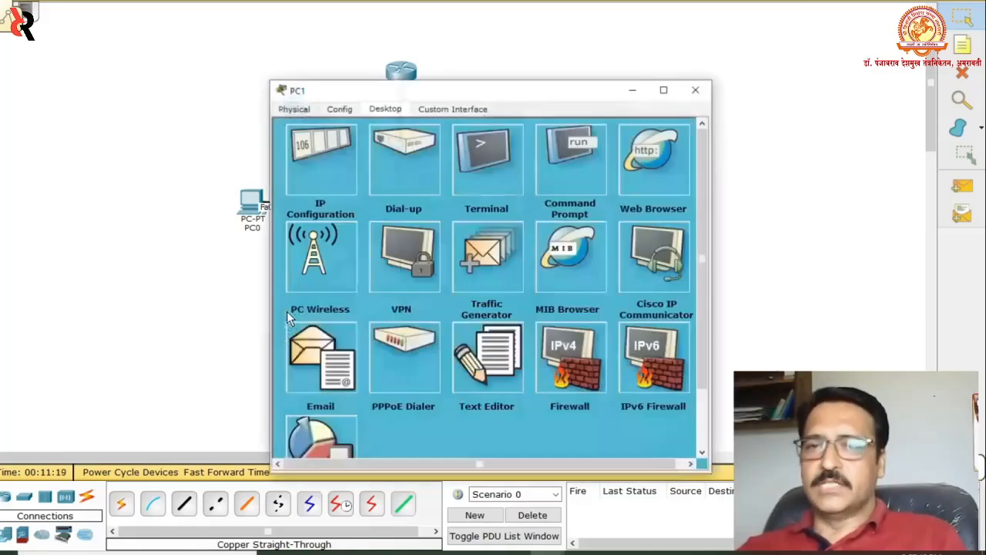
{"action": "left_click", "coordinate": [580, 170]}
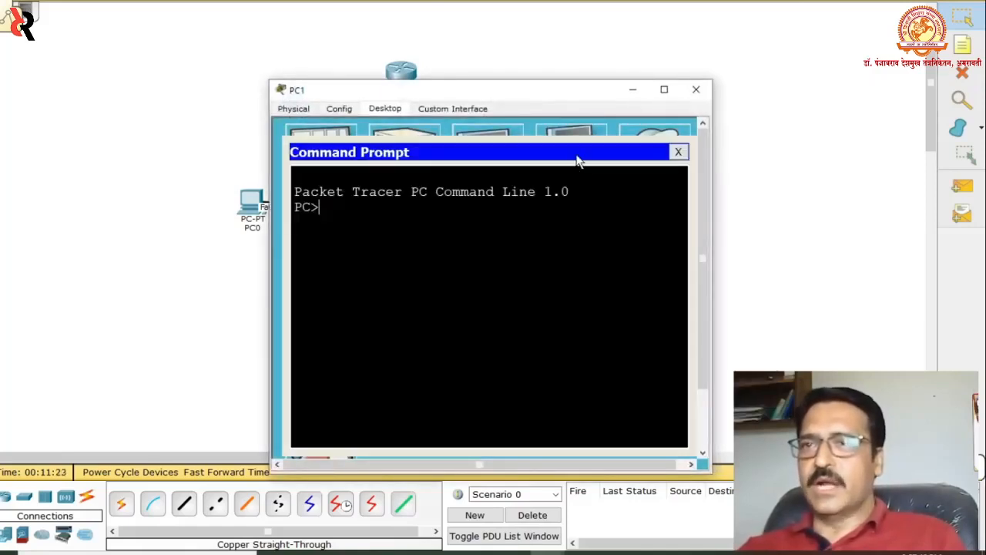
{"action": "left_click_drag", "start_coordinate": [566, 94], "coordinate": [636, 41]}
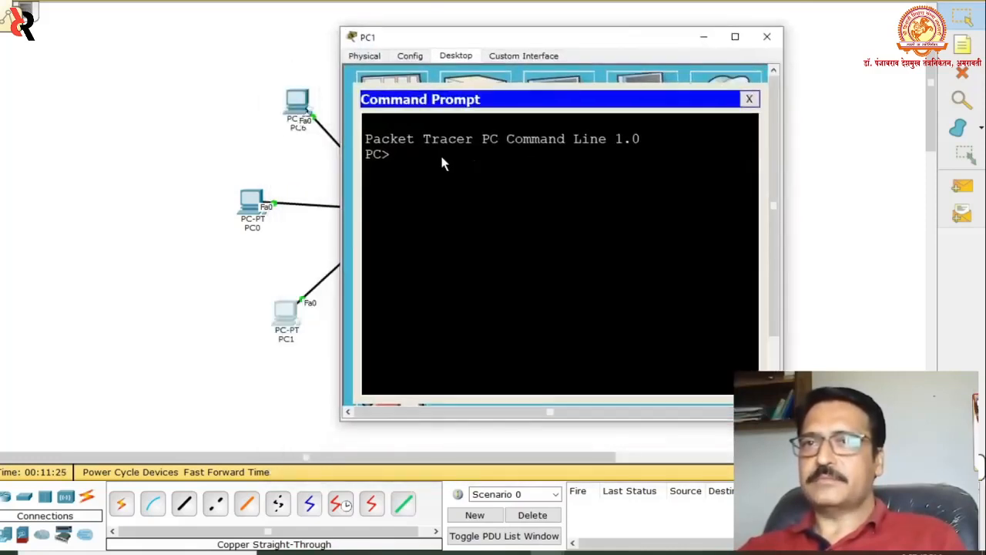
{"action": "type", "text": "PI"}
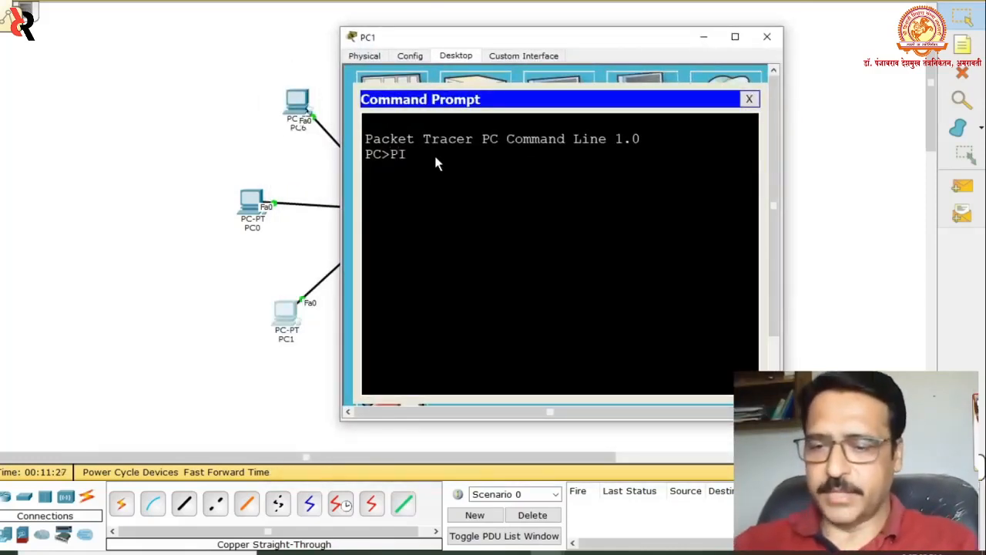
{"action": "type", "text": "NG"}
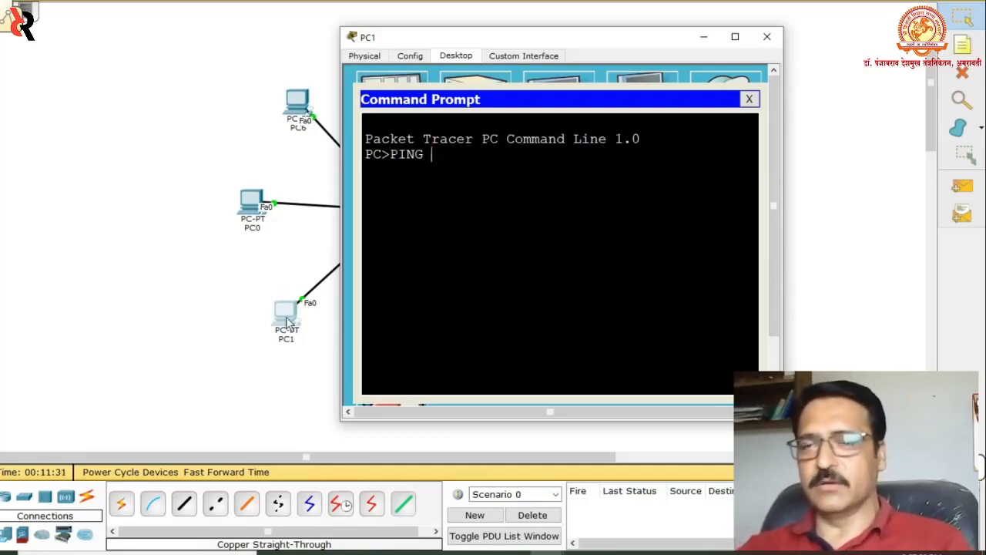
{"action": "type", "text": " 192"}
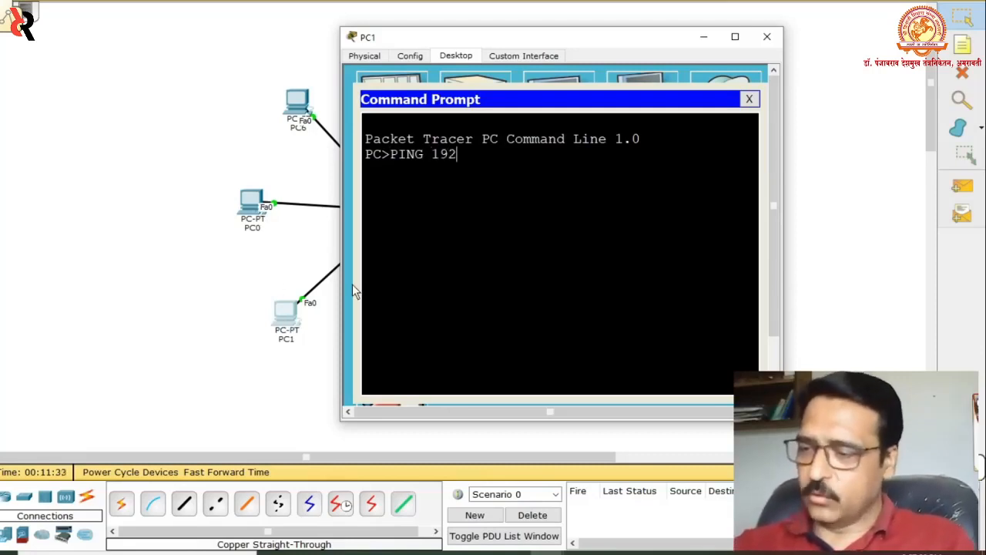
{"action": "type", "text": ".168."}
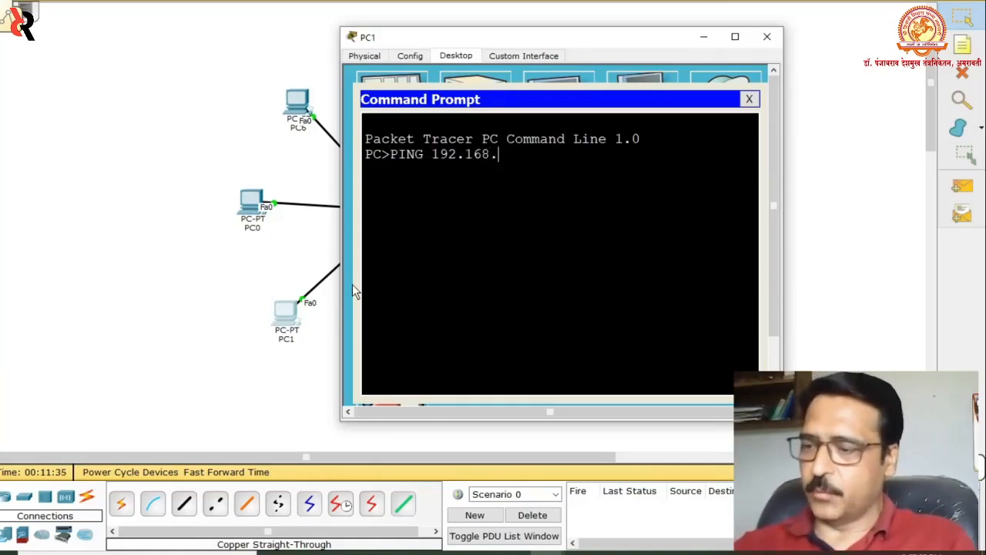
{"action": "type", "text": "1.11"}
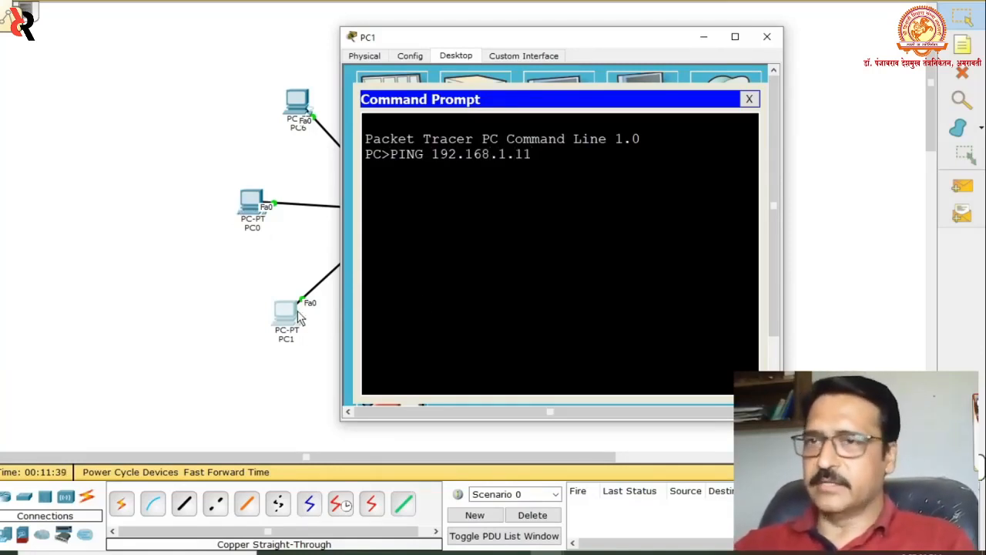
{"action": "key", "text": "Return"}
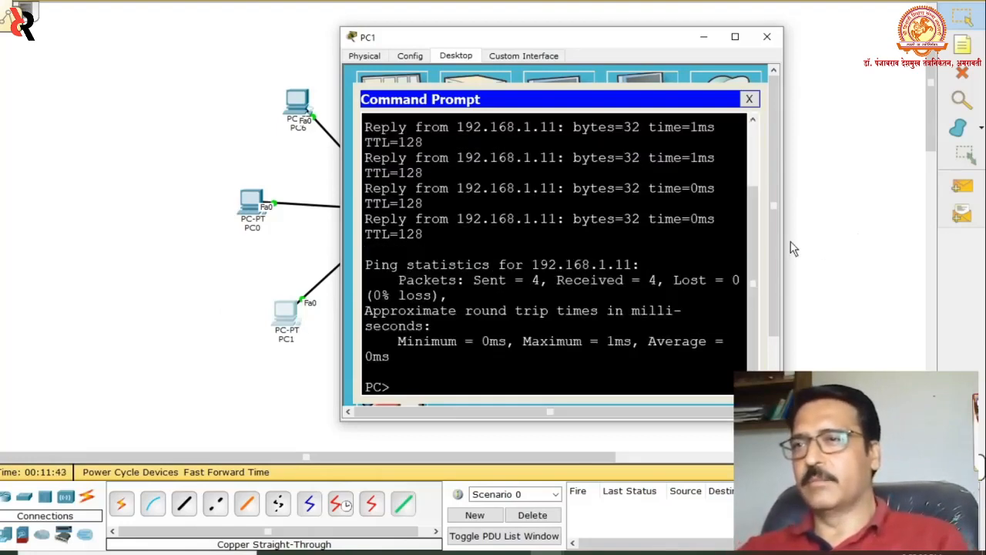
- Widen the PC1 window to examine the ping replies and packet statistics, and close the Command Prompt and PC1
{"action": "left_click_drag", "start_coordinate": [784, 241], "coordinate": [920, 238]}
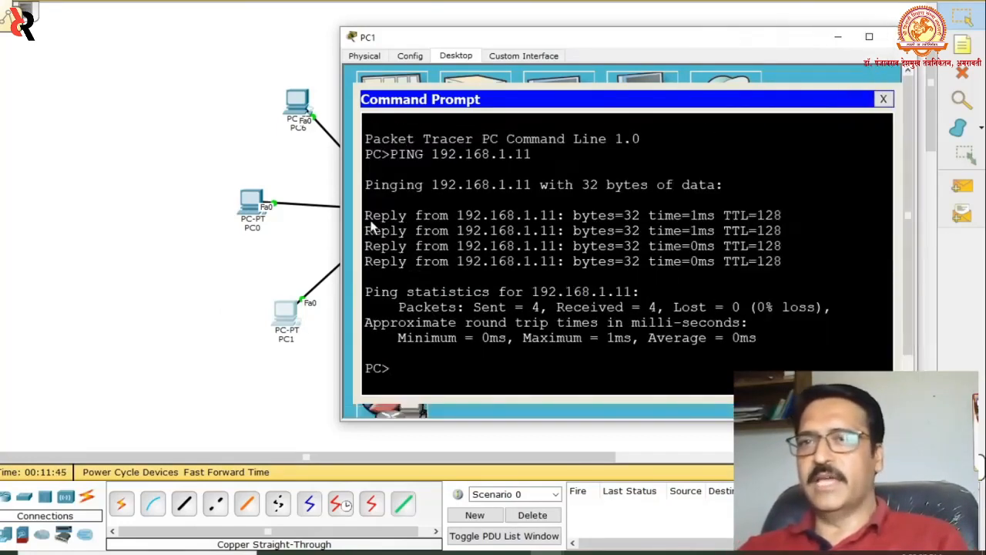
{"action": "left_click_drag", "start_coordinate": [369, 221], "coordinate": [735, 264]}
{"action": "left_click", "coordinate": [702, 339]}
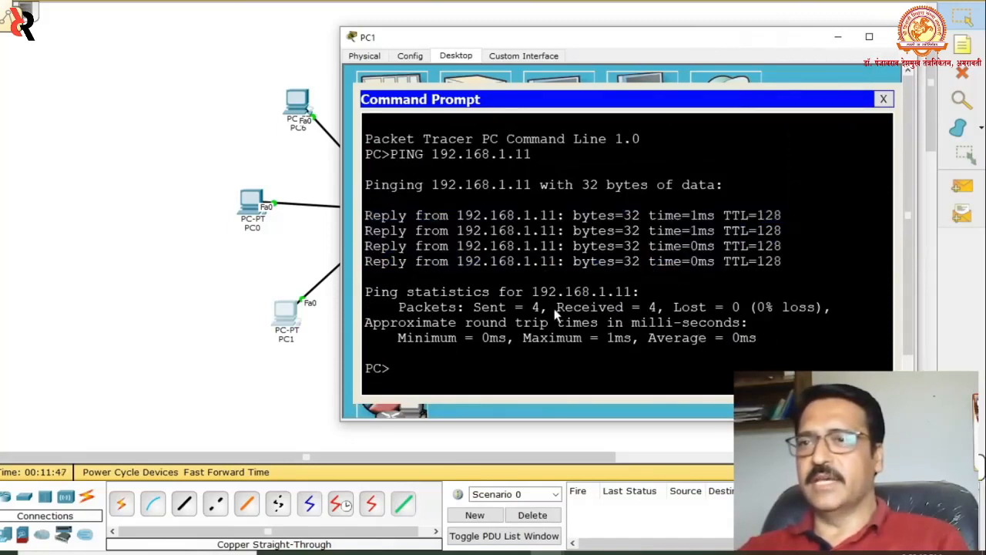
{"action": "left_click_drag", "start_coordinate": [475, 305], "coordinate": [667, 309]}
{"action": "left_click", "coordinate": [601, 347]}
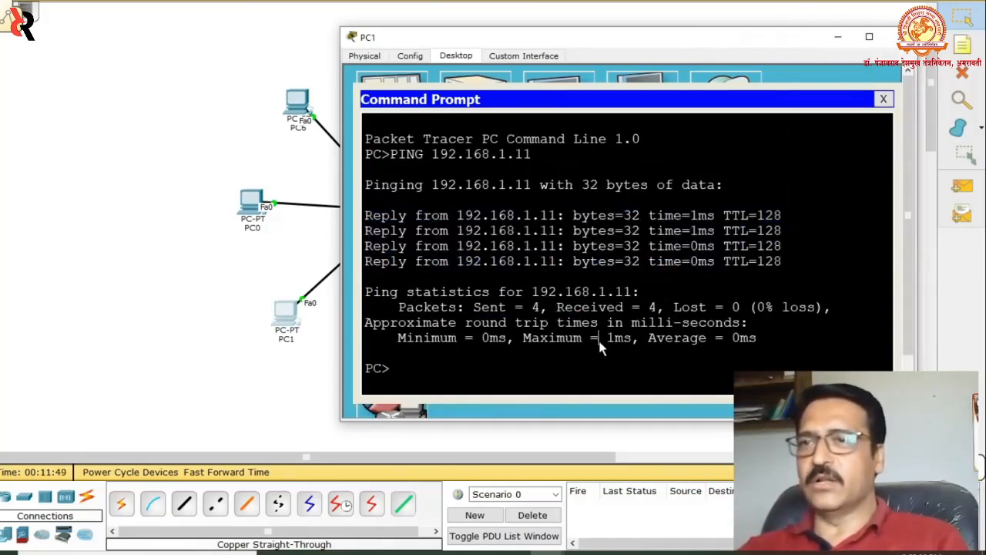
{"action": "left_click", "coordinate": [883, 99]}
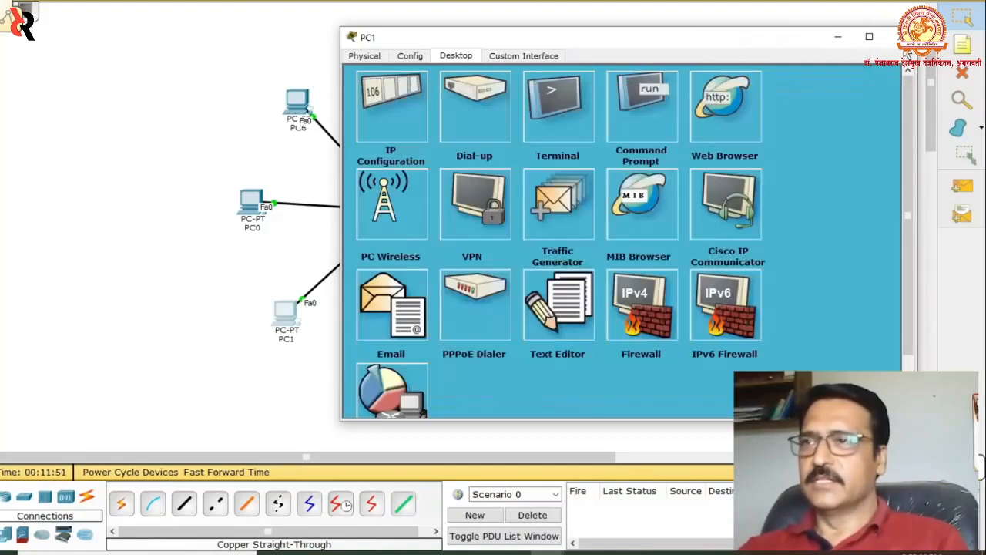
{"action": "left_click", "coordinate": [897, 36]}
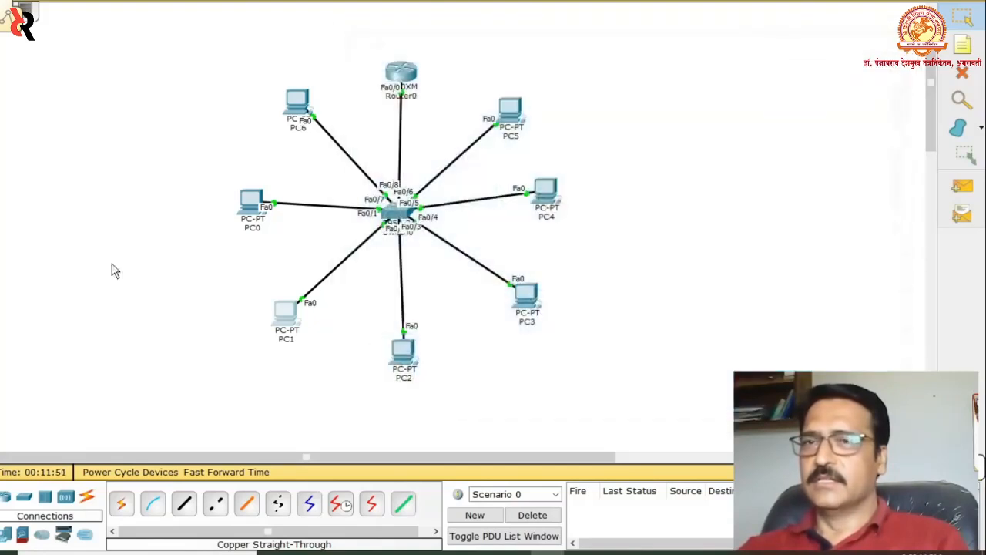
- Run PING 192.168.1.11 from PC2's Command Prompt to test connectivity with PC0, and close PC2
{"action": "left_click", "coordinate": [404, 356]}
{"action": "left_click", "coordinate": [568, 158]}
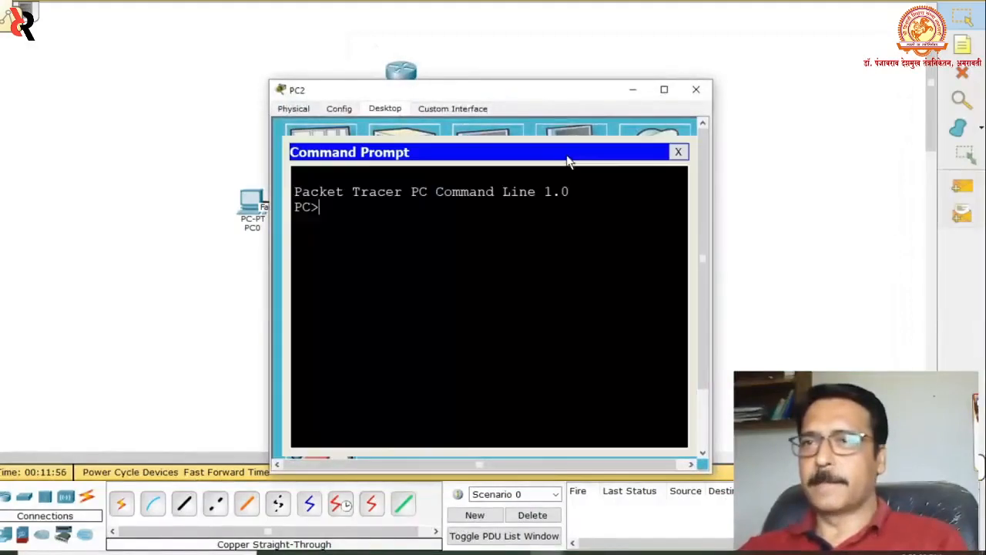
{"action": "type", "text": "PI"}
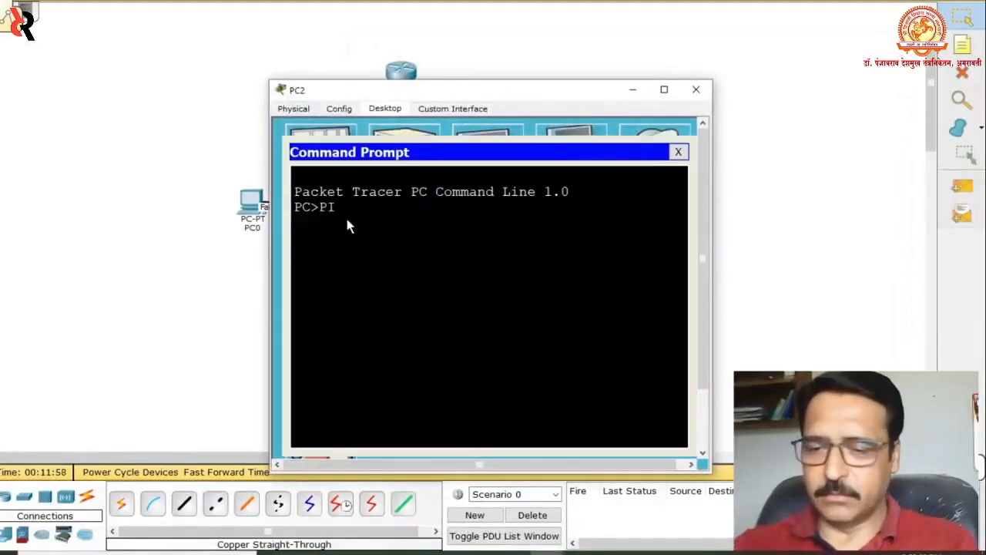
{"action": "type", "text": "NG 192"}
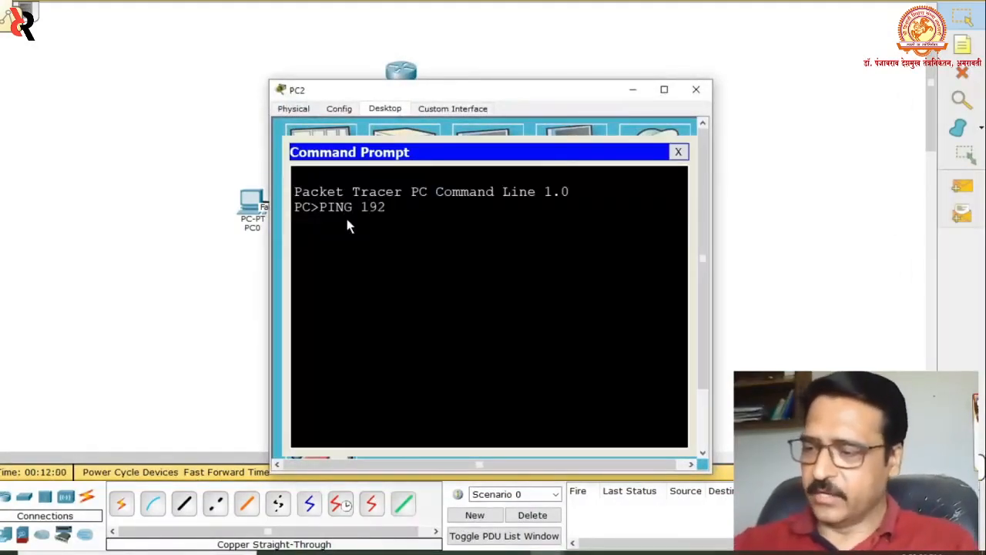
{"action": "type", "text": ".168."}
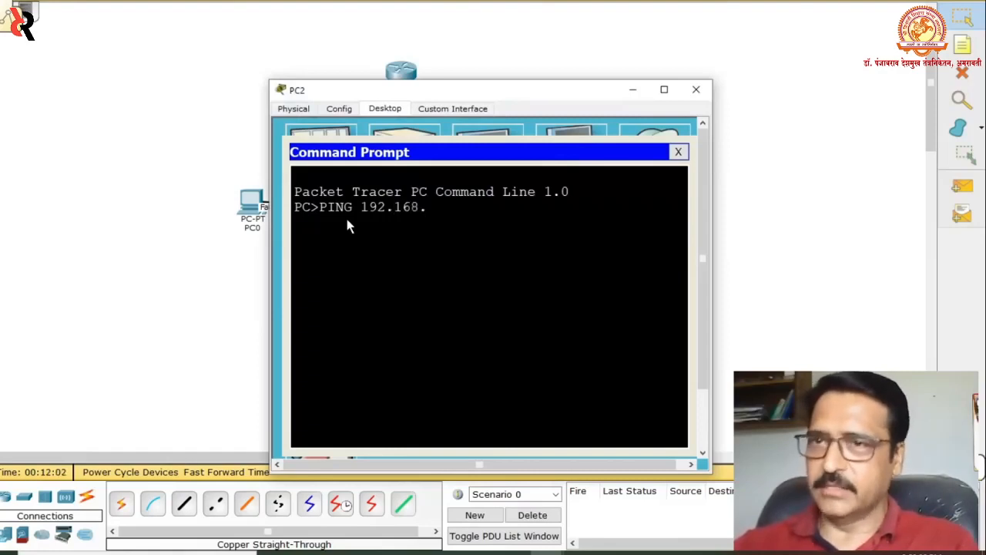
{"action": "type", "text": "1.11"}
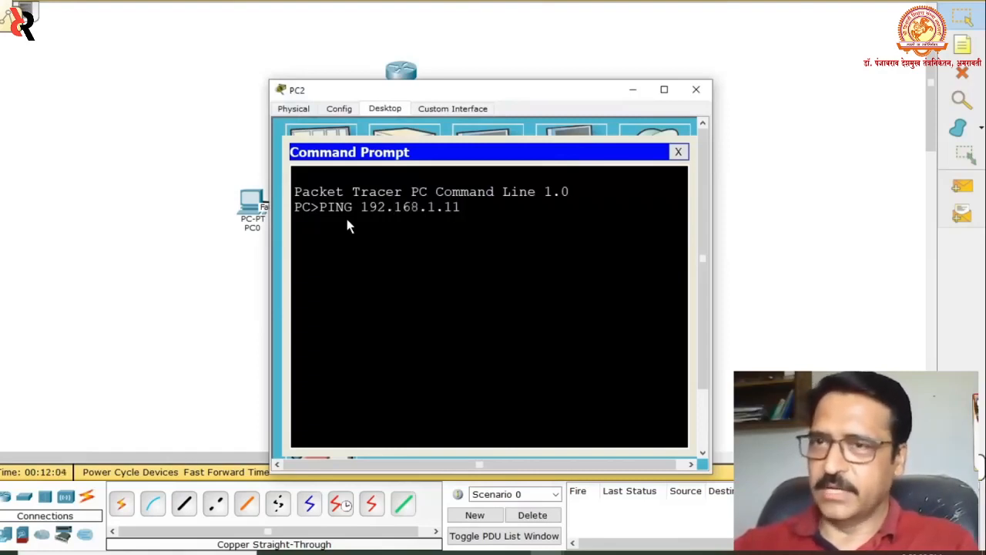
{"action": "key", "text": "Return"}
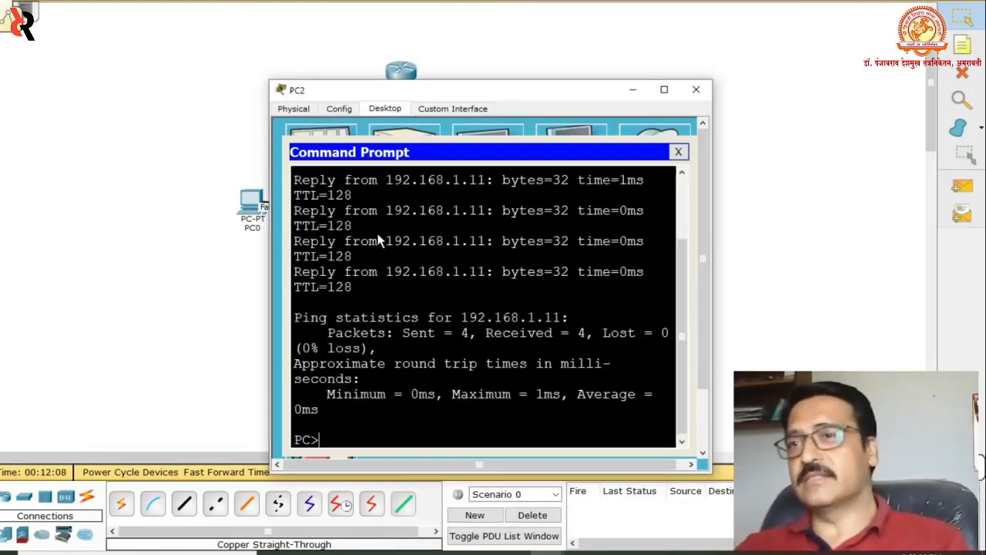
{"action": "left_click", "coordinate": [679, 152]}
{"action": "left_click", "coordinate": [695, 89]}
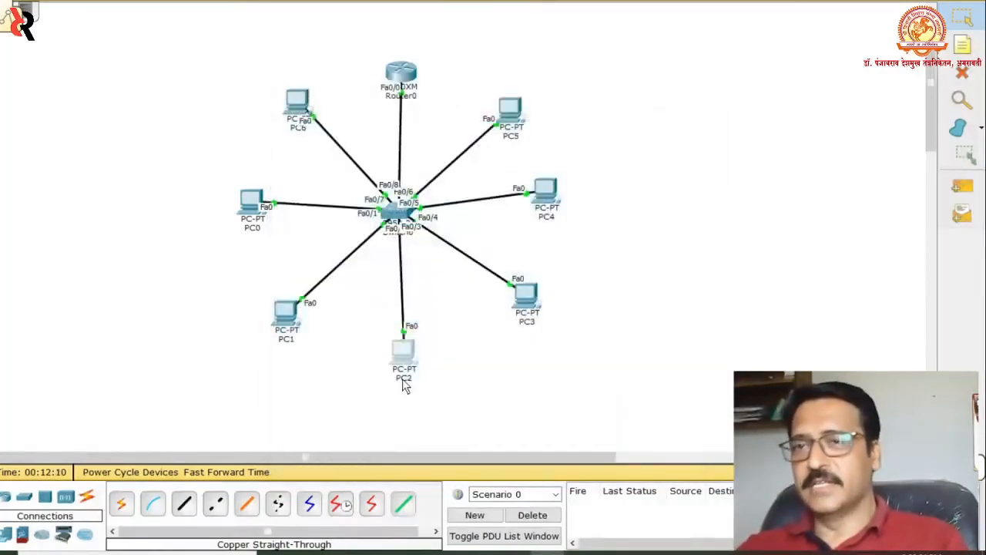
- Check PC3's address details, run PING 192.168.1.11 from its Command Prompt, and close the PC3 window
{"action": "mouse_move", "coordinate": [406, 358]}
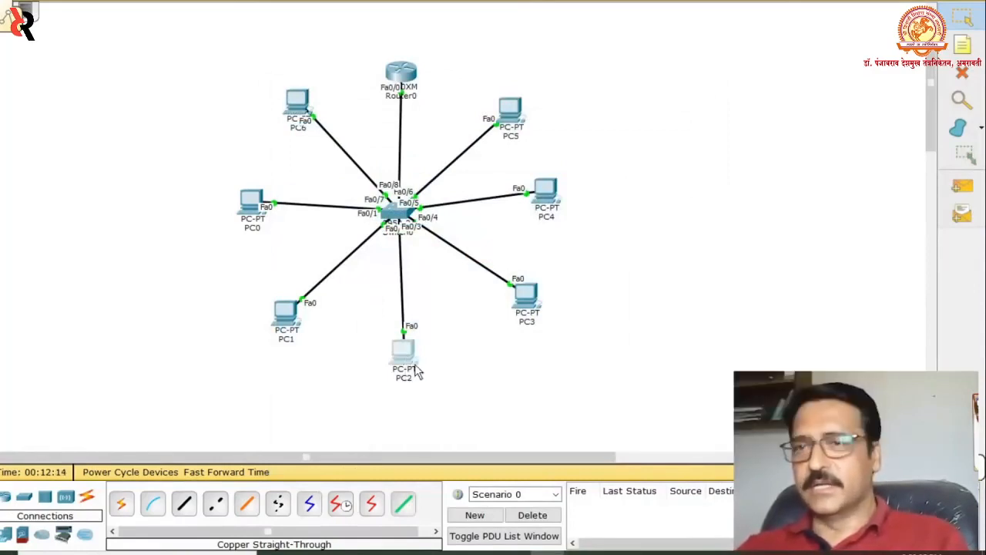
{"action": "mouse_move", "coordinate": [531, 305]}
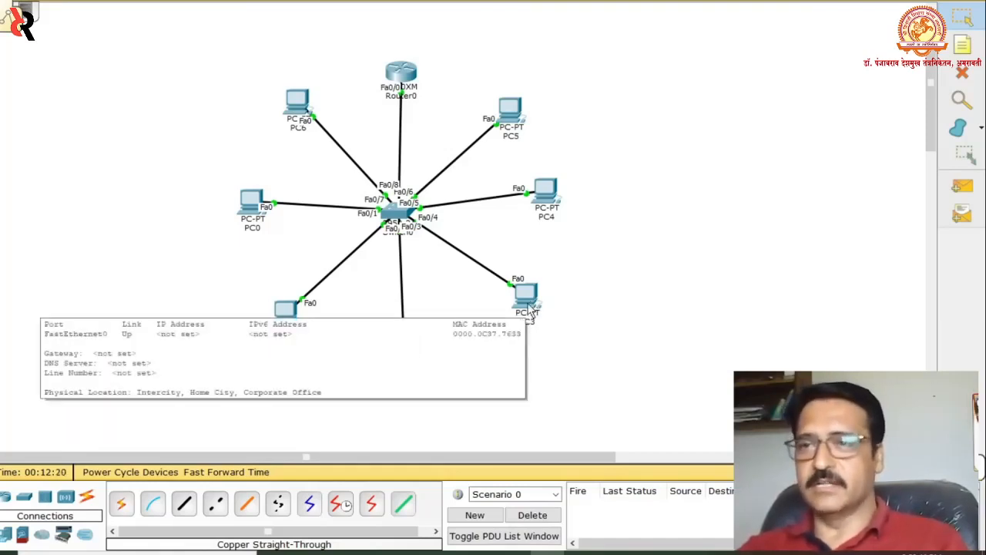
{"action": "left_click", "coordinate": [530, 310]}
{"action": "left_click", "coordinate": [381, 110]}
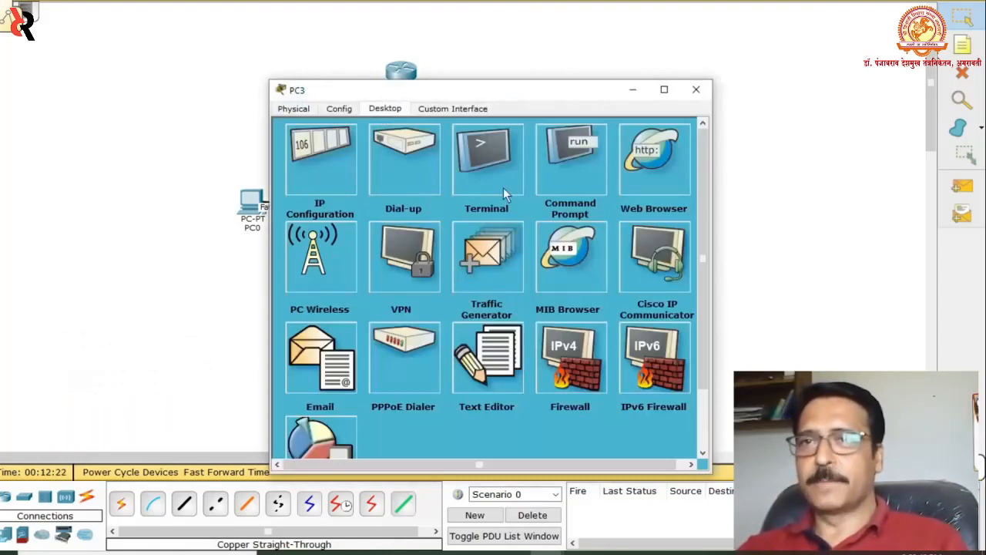
{"action": "left_click", "coordinate": [578, 171]}
{"action": "type", "text": "PC>P"}
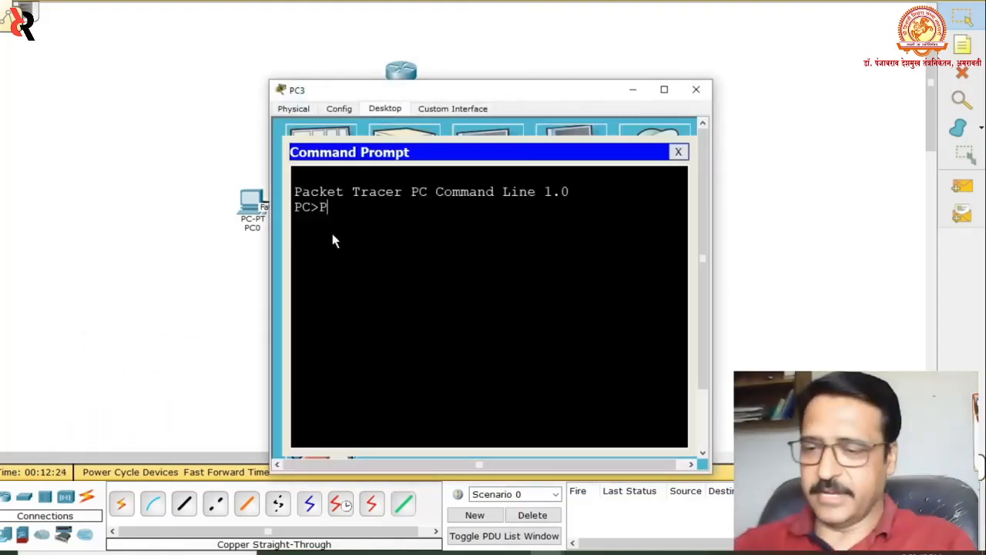
{"action": "type", "text": "ING 1"}
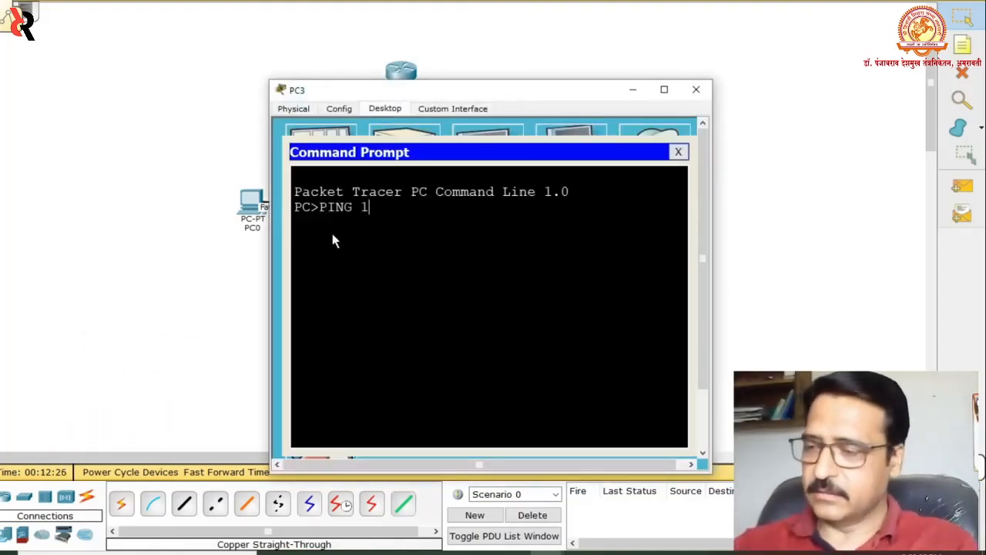
{"action": "type", "text": "92.168.1.11"}
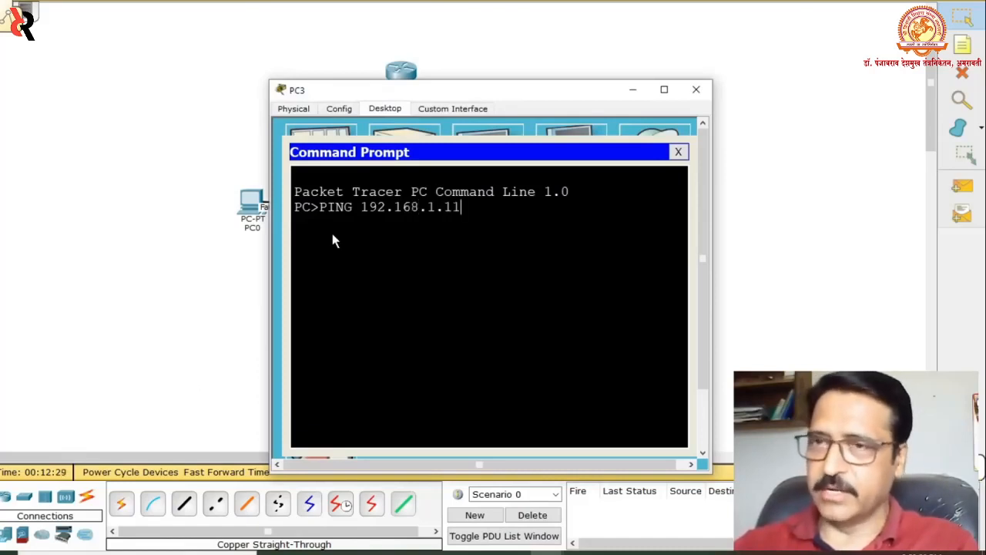
{"action": "key", "text": "Return"}
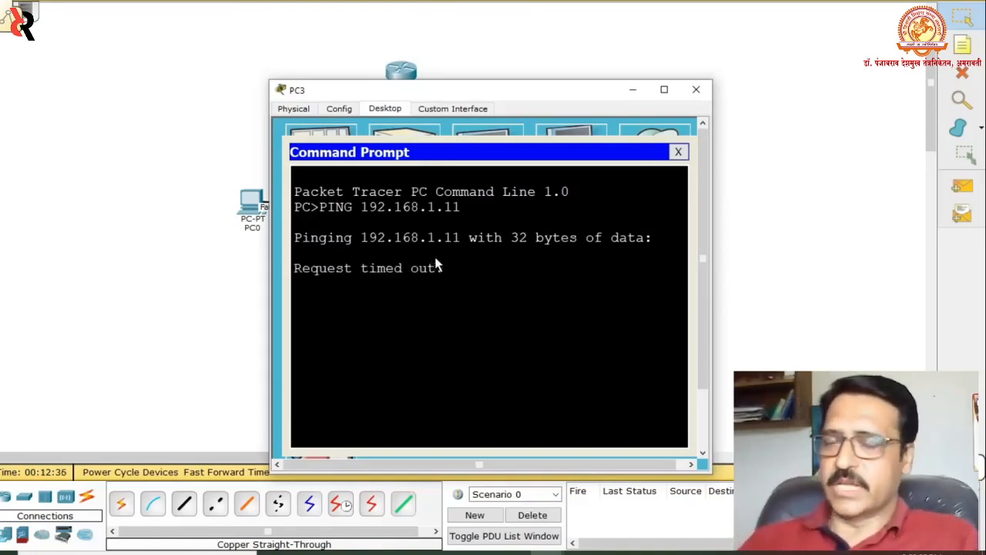
{"action": "left_click", "coordinate": [678, 152]}
{"action": "left_click", "coordinate": [696, 89]}
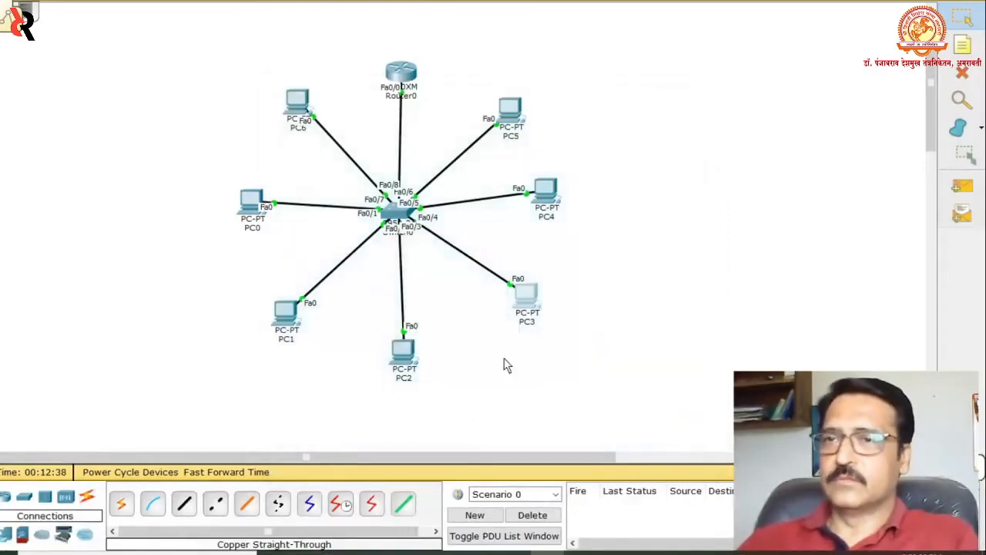
- Set PC3's IPv4 configuration to DHCP, let it obtain its address settings, and close the device window
{"action": "left_click", "coordinate": [525, 302]}
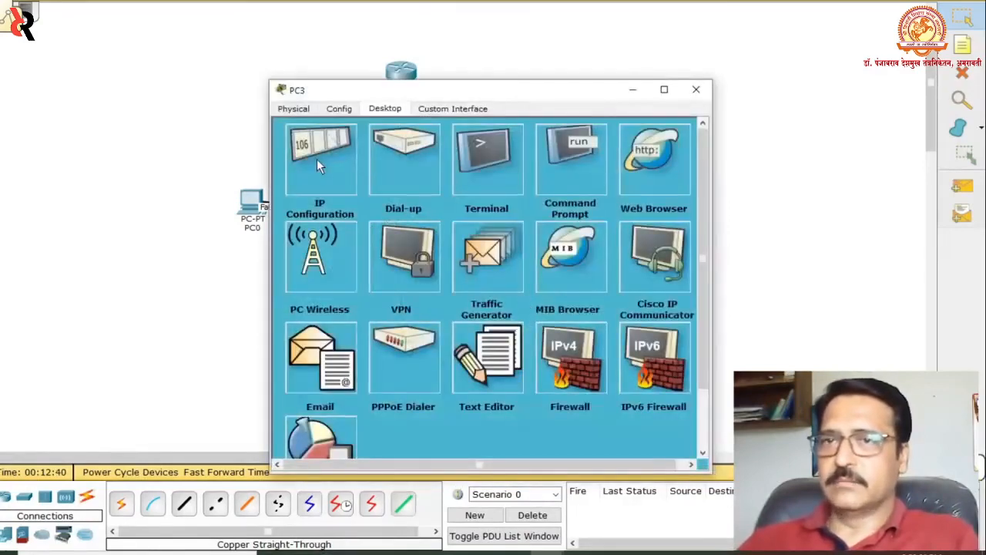
{"action": "left_click", "coordinate": [317, 159]}
{"action": "left_click", "coordinate": [295, 169]}
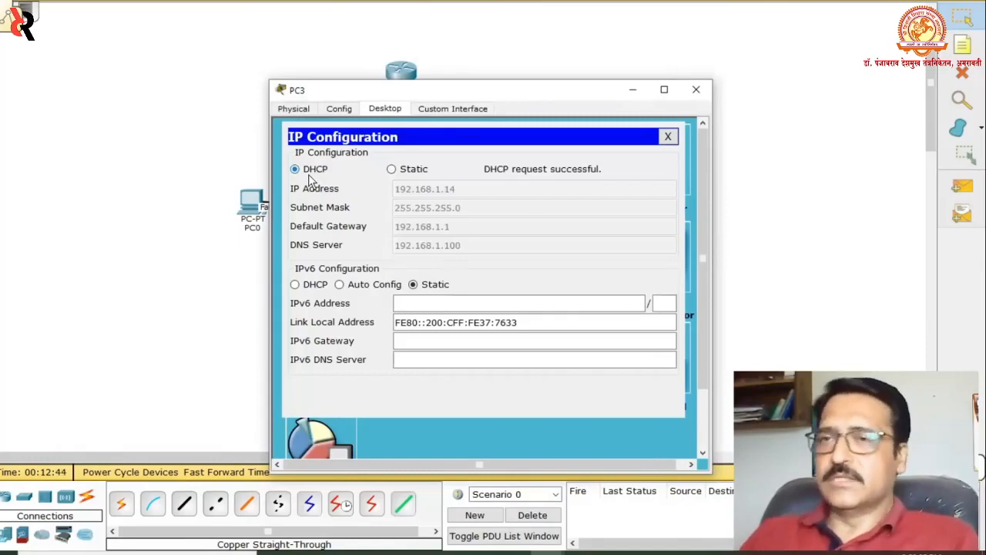
{"action": "left_click", "coordinate": [668, 136]}
{"action": "left_click", "coordinate": [695, 90]}
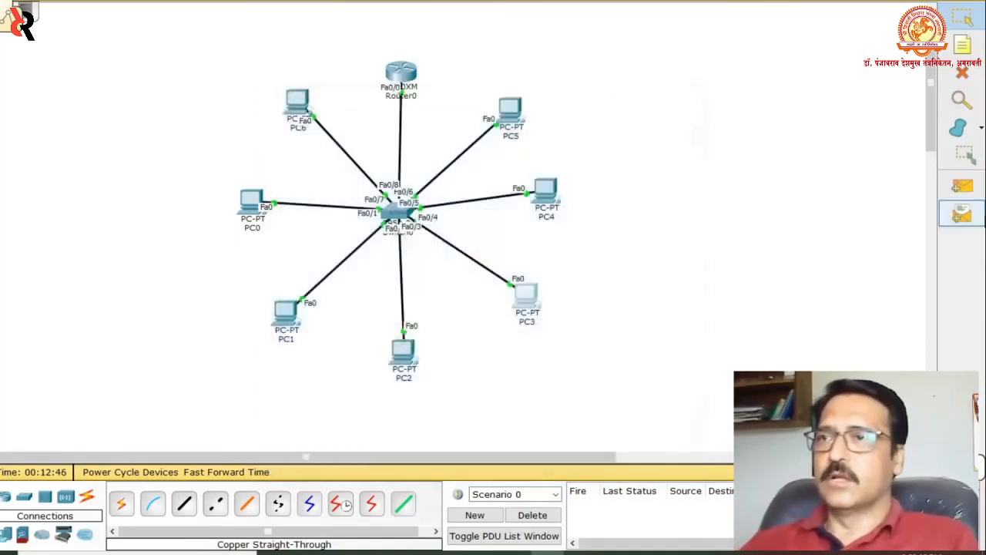
- Send a simple PDU from PC0 to PC3 to test the connection between them
{"action": "left_click", "coordinate": [961, 186]}
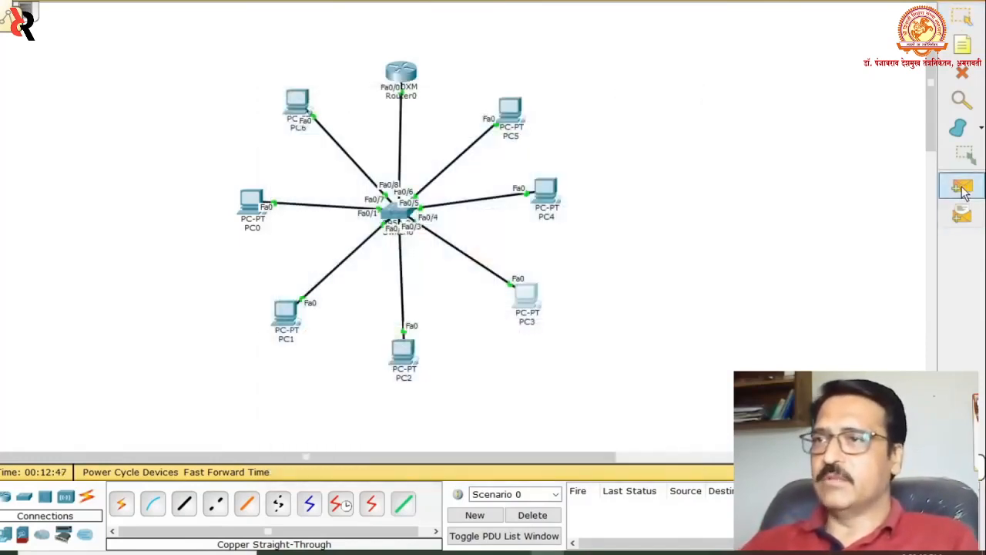
{"action": "left_click", "coordinate": [253, 204]}
{"action": "left_click", "coordinate": [518, 308]}
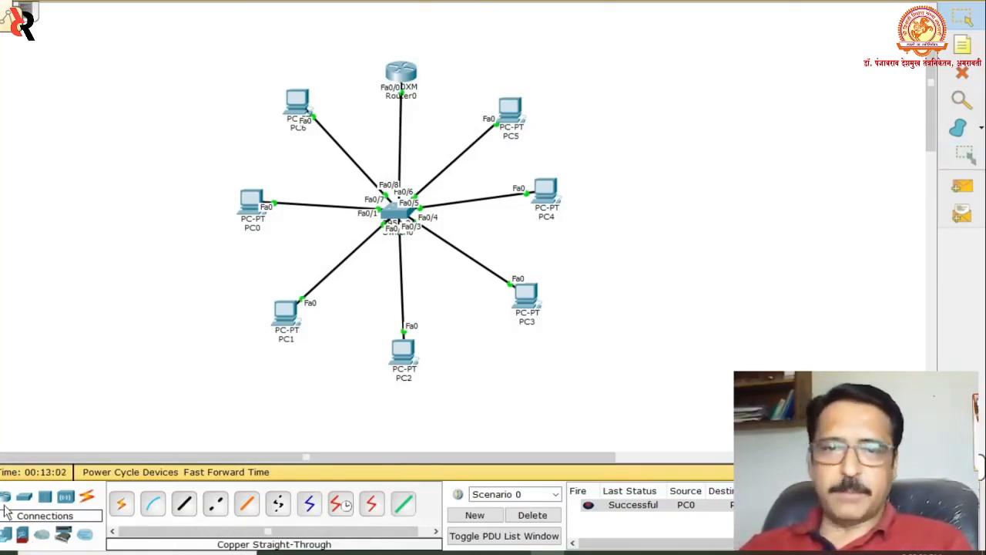
- Place a generic Server-PT end device in the empty workspace area beyond PC5
{"action": "left_click", "coordinate": [5, 535]}
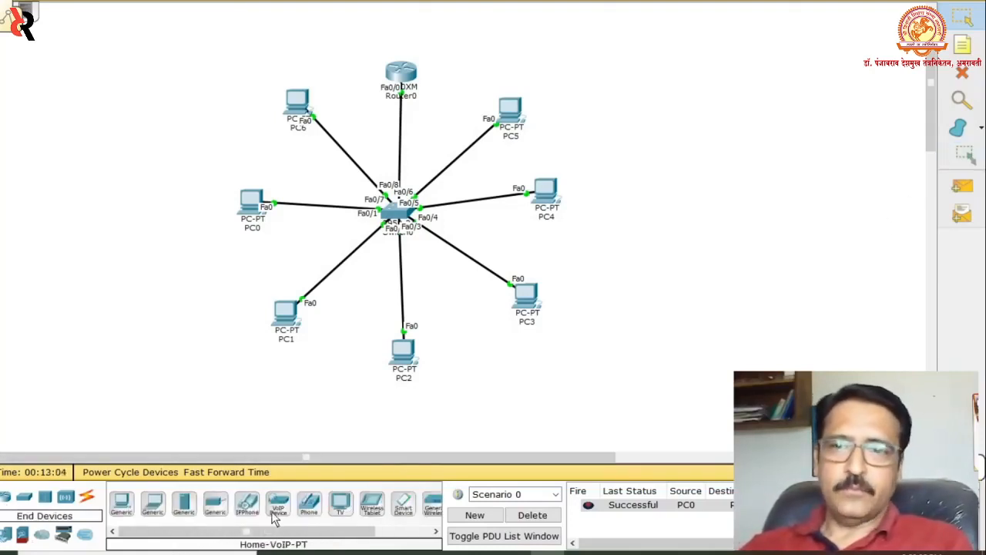
{"action": "left_click", "coordinate": [184, 504]}
{"action": "left_click", "coordinate": [685, 112]}
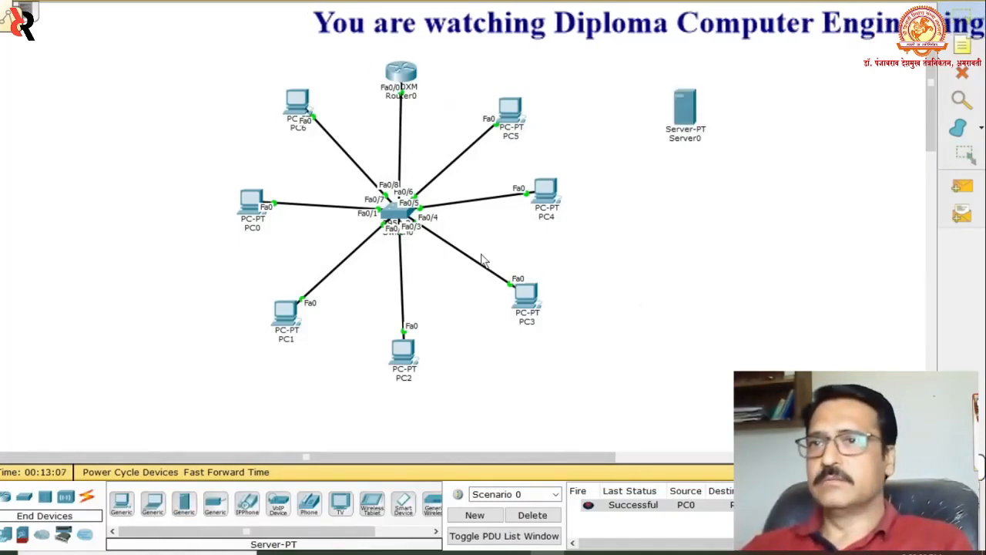
- Connect the switch's FastEthernet0/9 port to Server0's Fa0 port with a copper straight-through cable
{"action": "left_click", "coordinate": [87, 499]}
{"action": "left_click", "coordinate": [183, 503]}
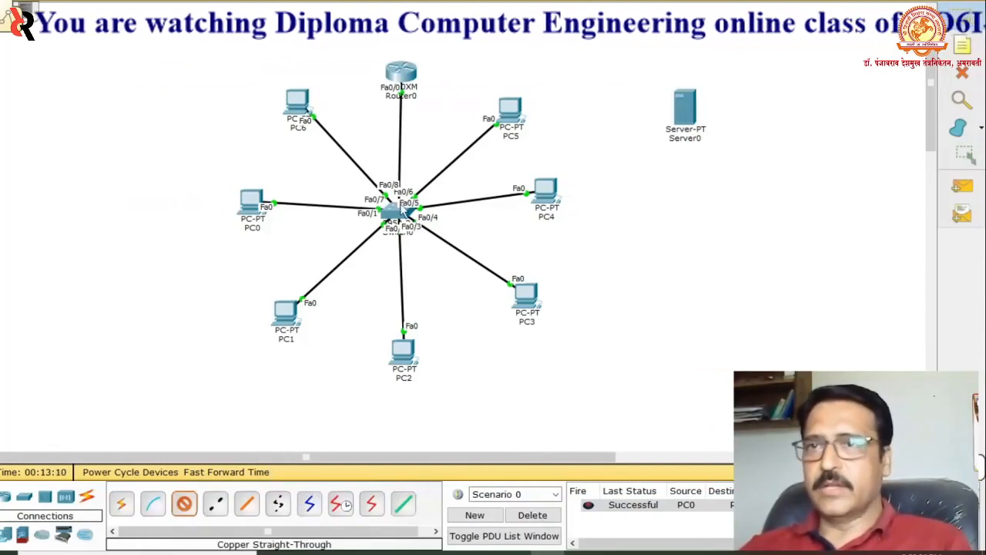
{"action": "left_click", "coordinate": [397, 215]}
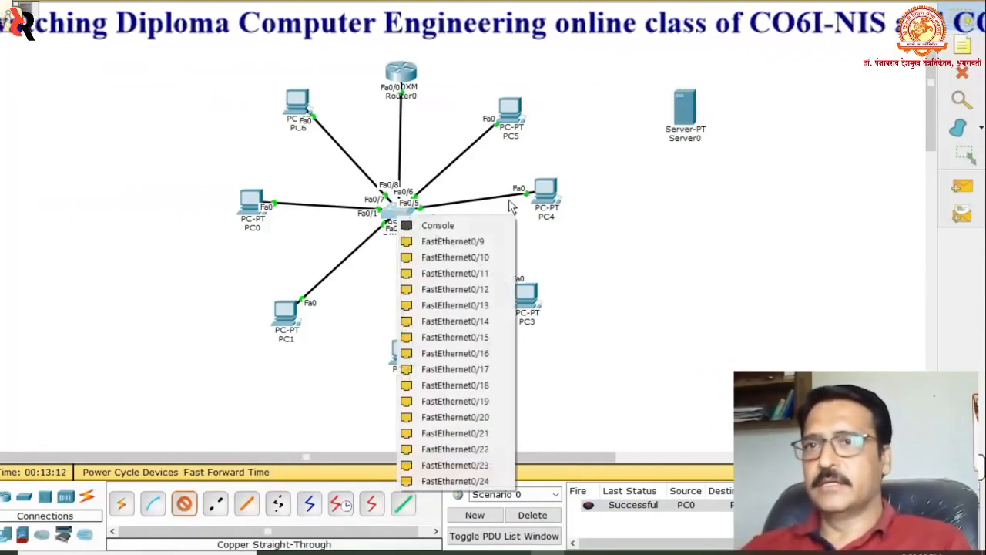
{"action": "left_click", "coordinate": [480, 243]}
{"action": "left_click", "coordinate": [679, 107]}
{"action": "left_click", "coordinate": [713, 117]}
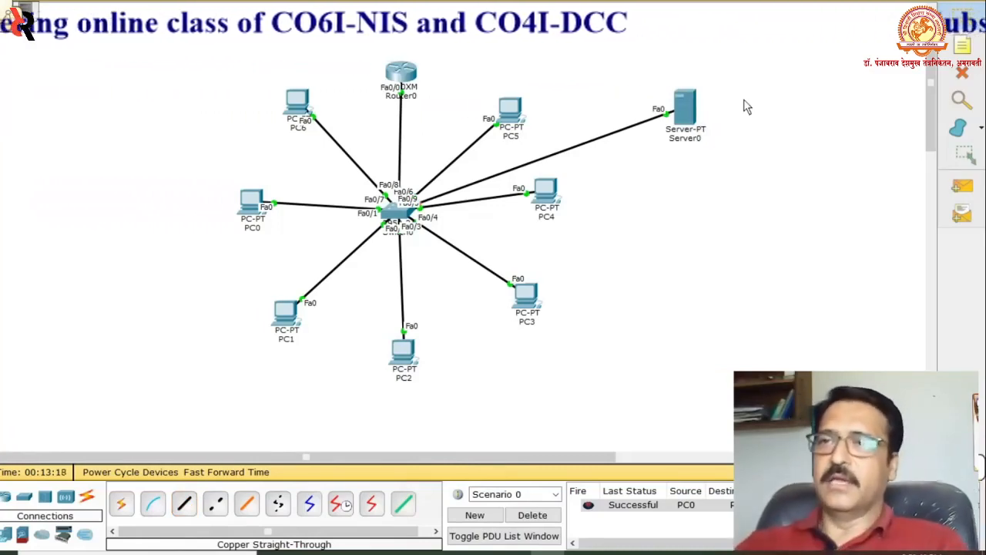
- Delete Server0 together with its cable to the switch
{"action": "mouse_move", "coordinate": [660, 119]}
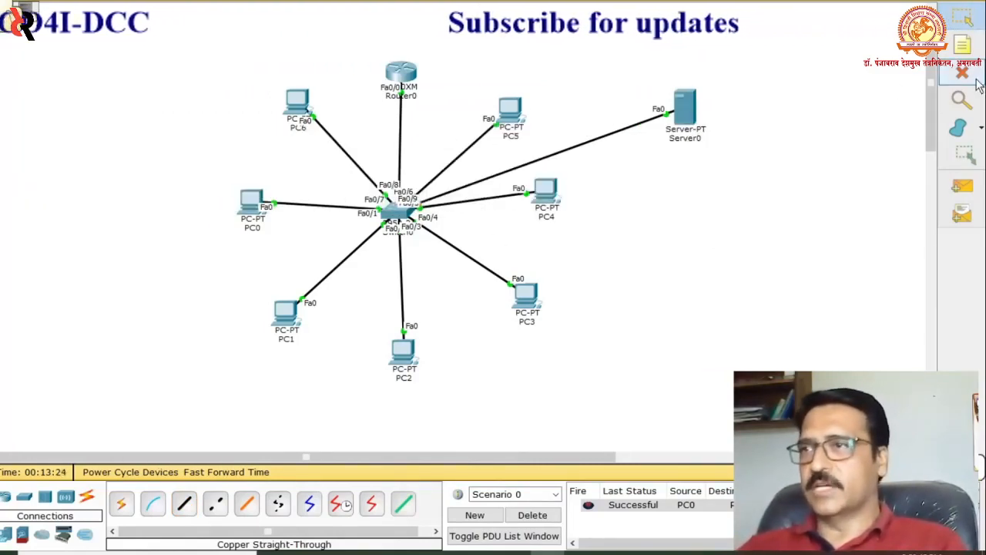
{"action": "left_click", "coordinate": [963, 73]}
{"action": "left_click", "coordinate": [688, 111]}
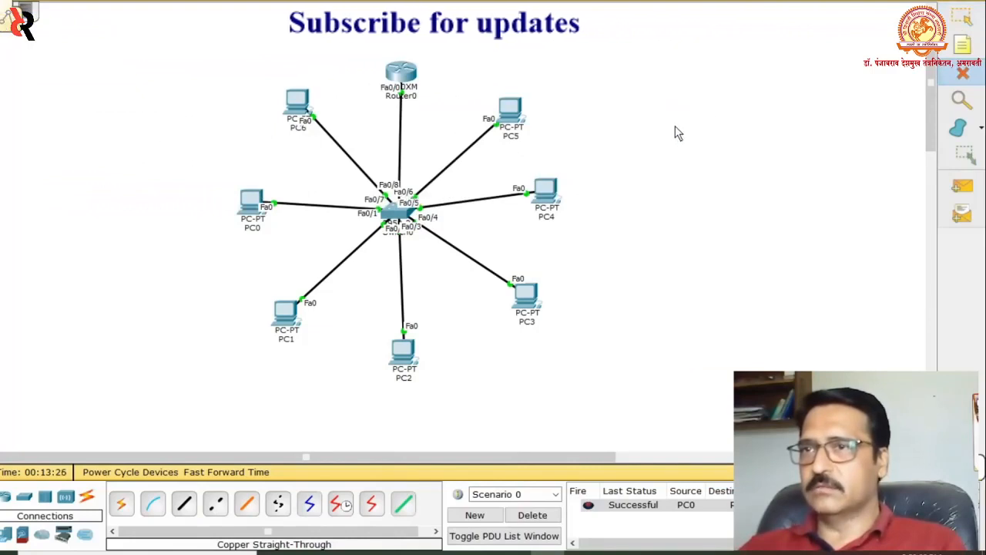